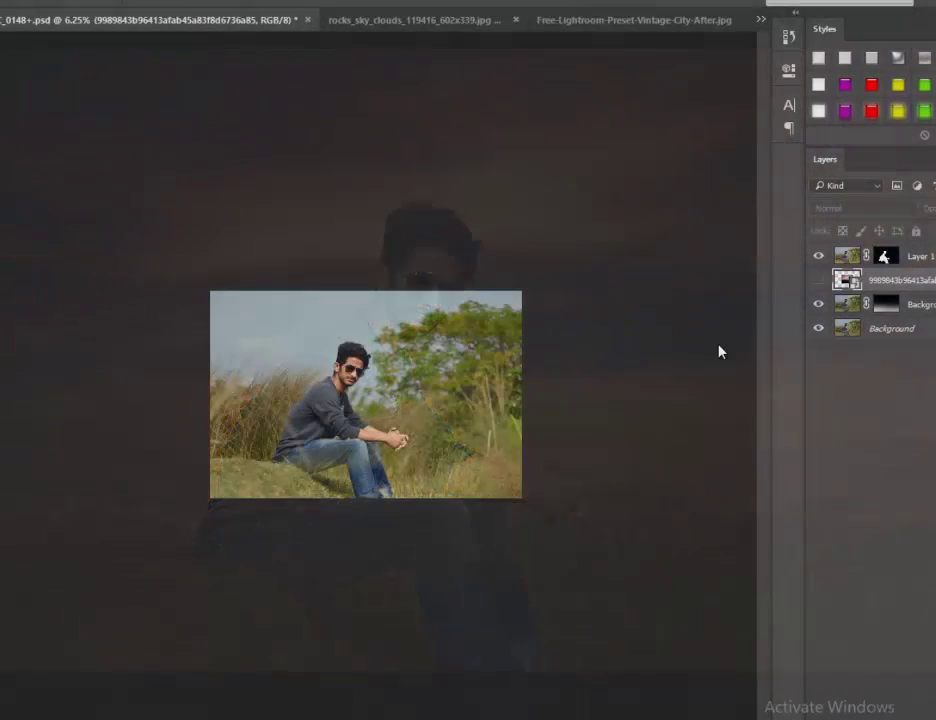
# Step: Expand the canvas with the Crop tool, adding blank margins along the photo's left and top
pyautogui.press('c')
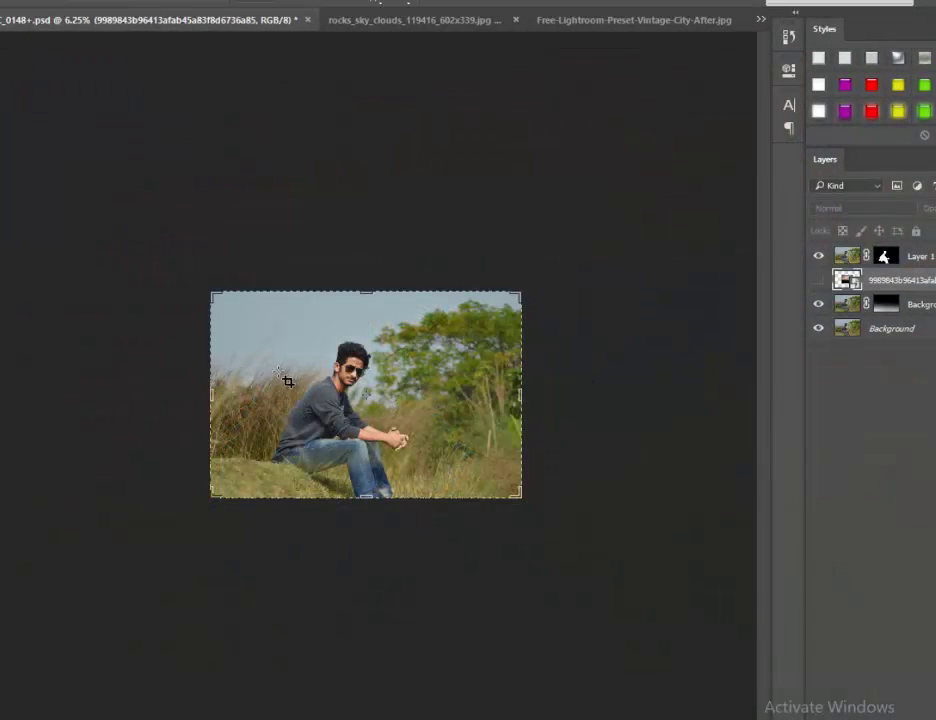
pyautogui.moveTo(208, 390)
pyautogui.mouseDown()
pyautogui.moveTo(182, 397)
pyautogui.moveTo(204, 396)
pyautogui.mouseUp()
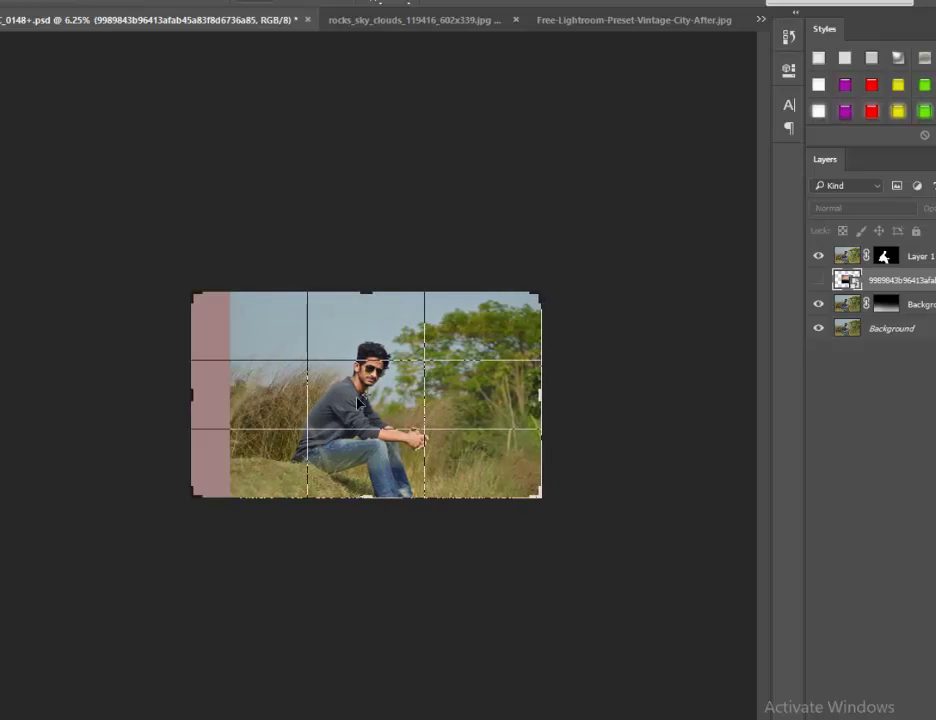
pyautogui.moveTo(378, 293); pyautogui.dragTo(372, 280)
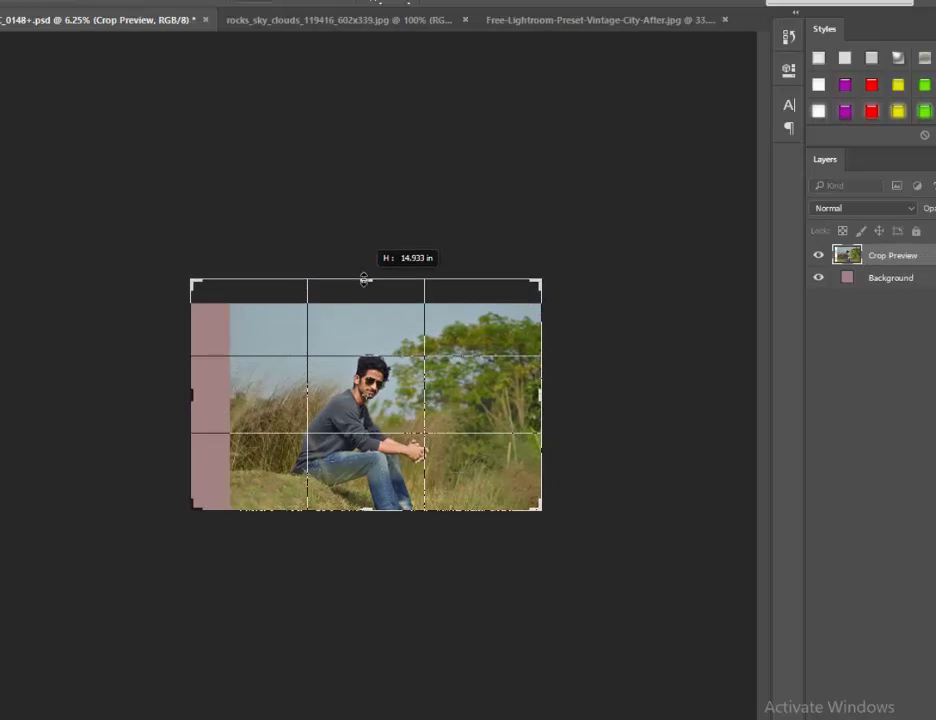
pyautogui.moveTo(192, 393); pyautogui.dragTo(187, 393)
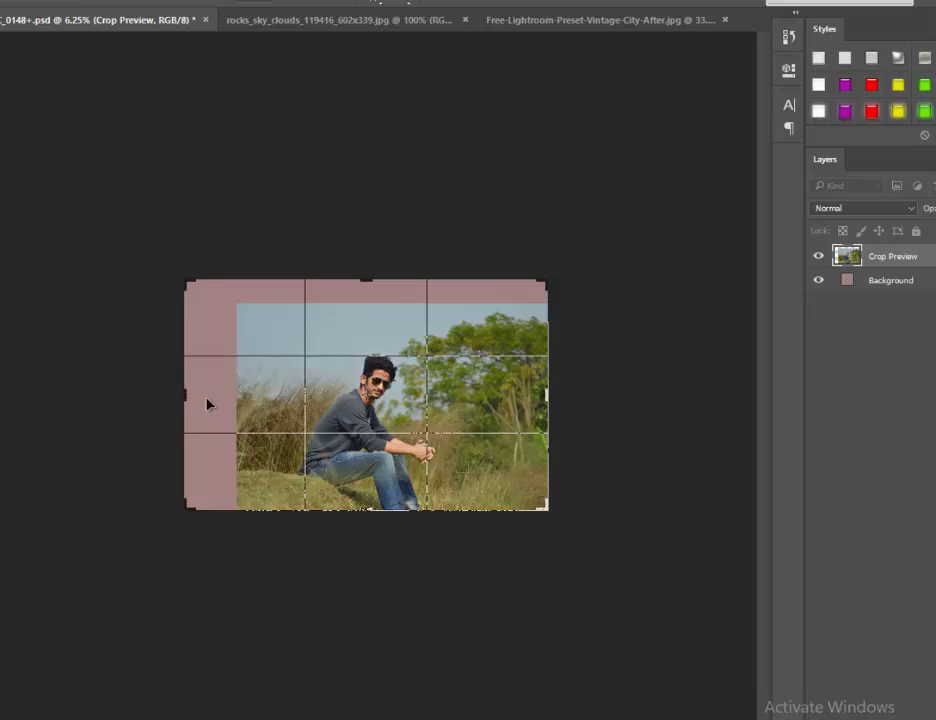
pyautogui.press('Return')
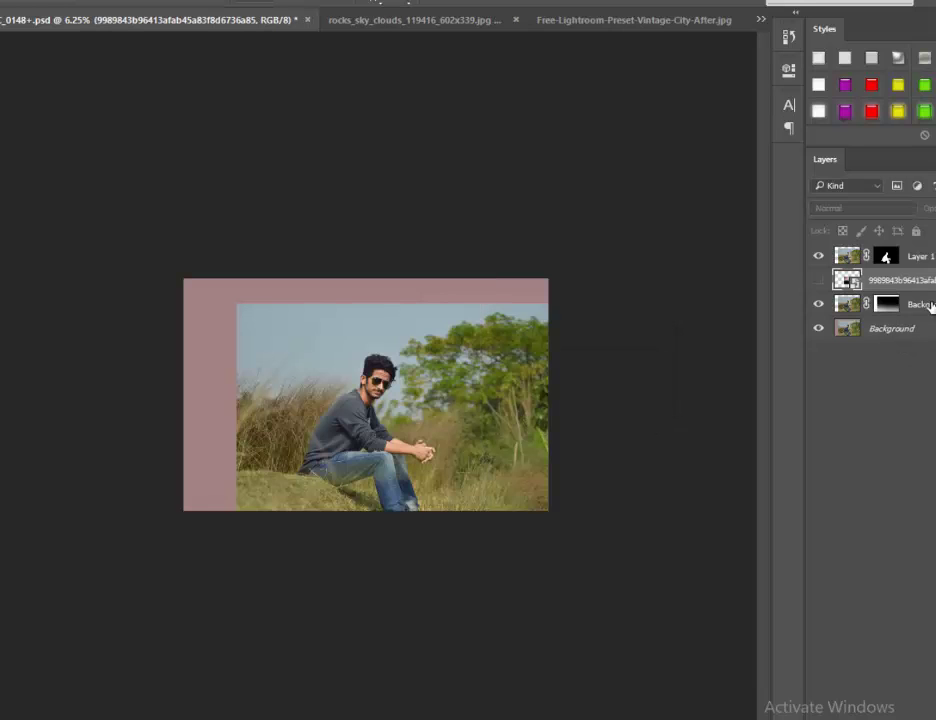
# Step: Make a feathered marquee selection of the lower-left grass on the Background copy layer
pyautogui.click(930, 306)
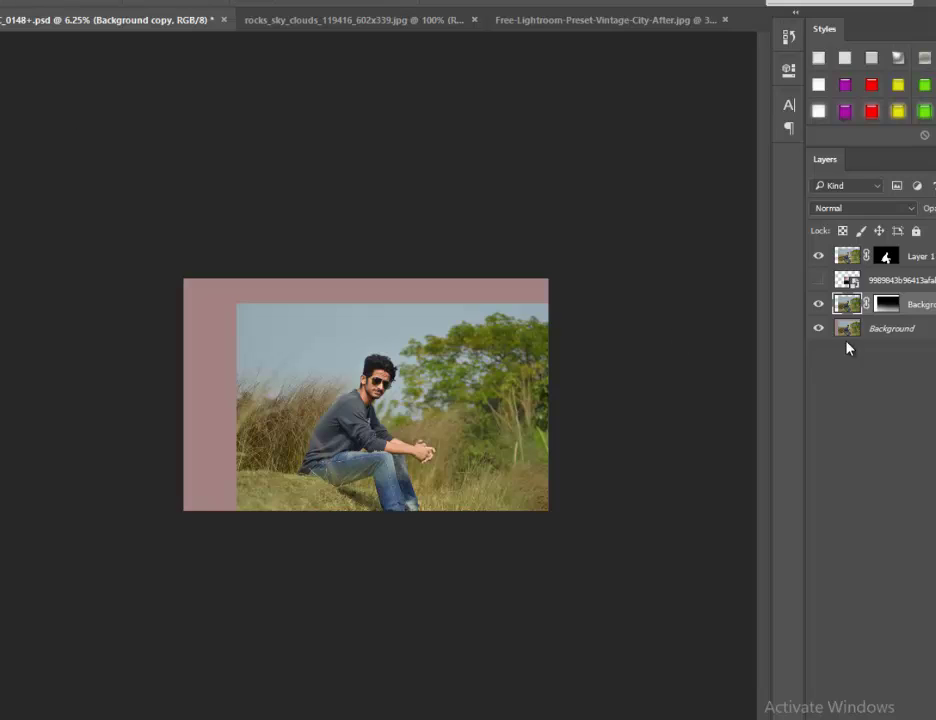
pyautogui.click(899, 330)
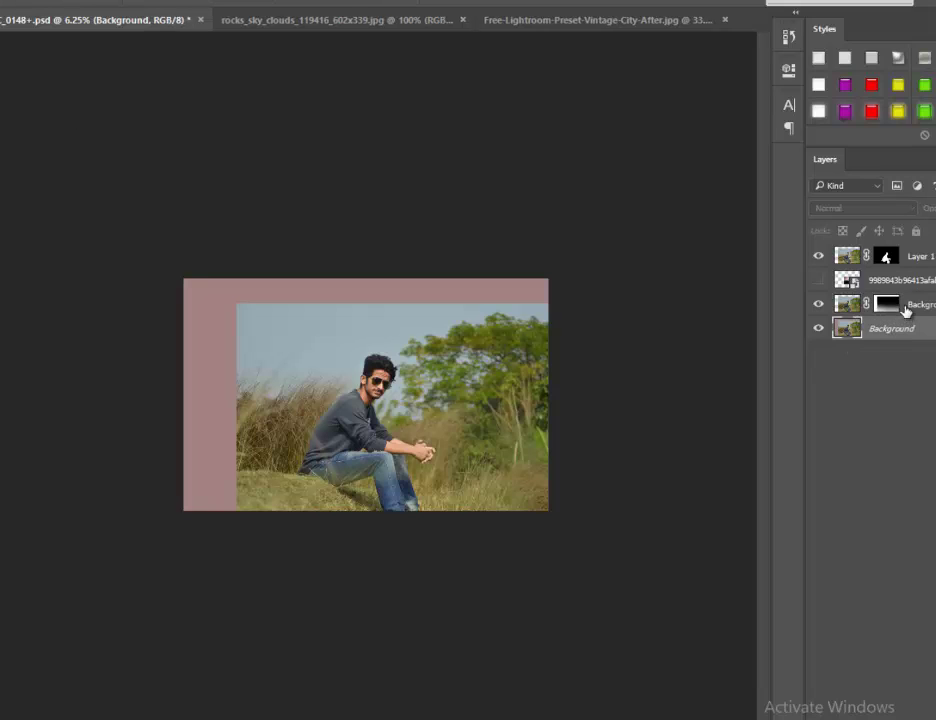
pyautogui.moveTo(94, 270); pyautogui.dragTo(299, 605)
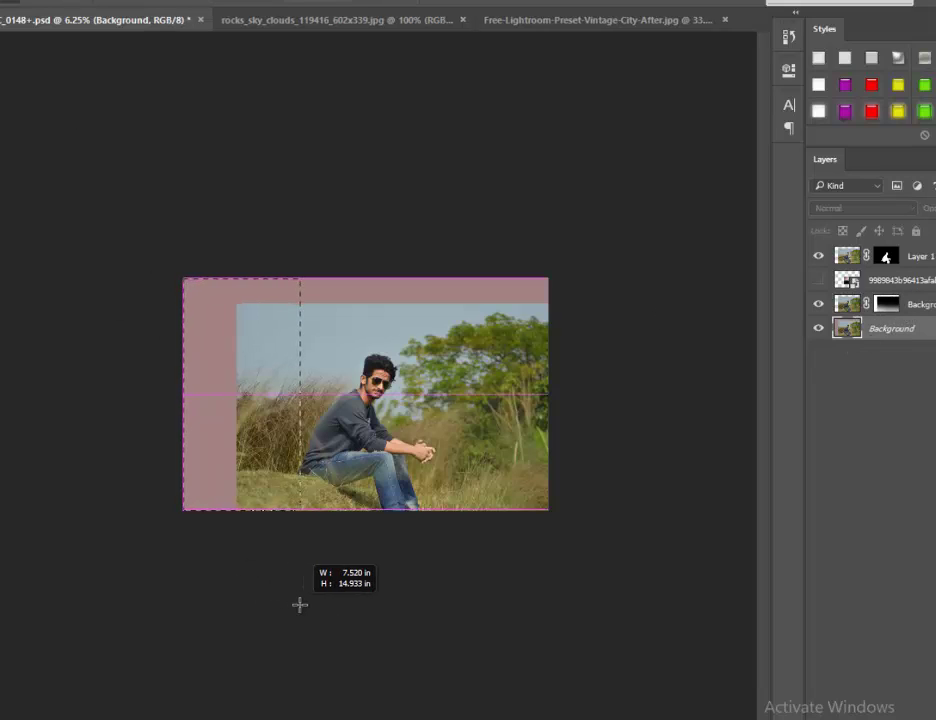
pyautogui.hotkey('ctrl', 'd')
pyautogui.click(848, 306)
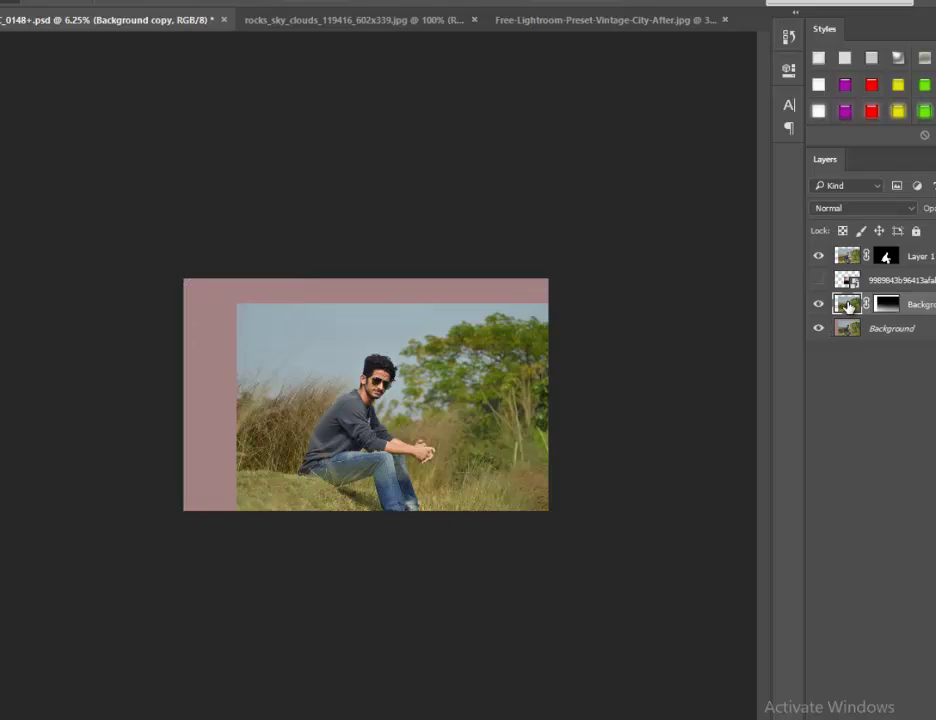
pyautogui.moveTo(135, 370)
pyautogui.mouseDown()
pyautogui.moveTo(296, 584)
pyautogui.moveTo(308, 579)
pyautogui.mouseUp()
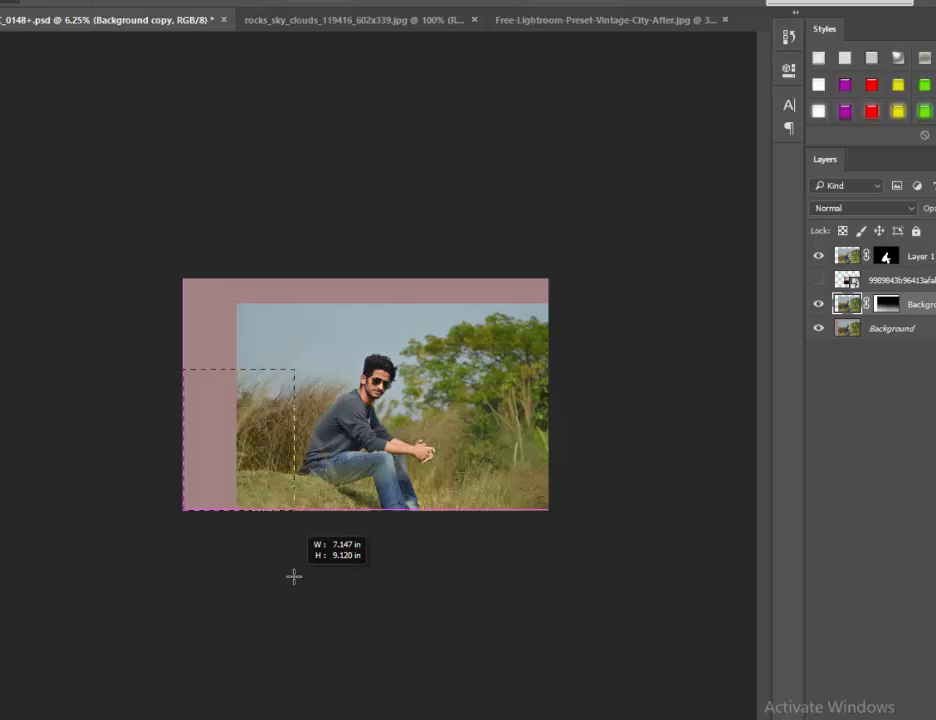
pyautogui.rightClick(267, 441)
pyautogui.click(335, 142)
pyautogui.press('Return')
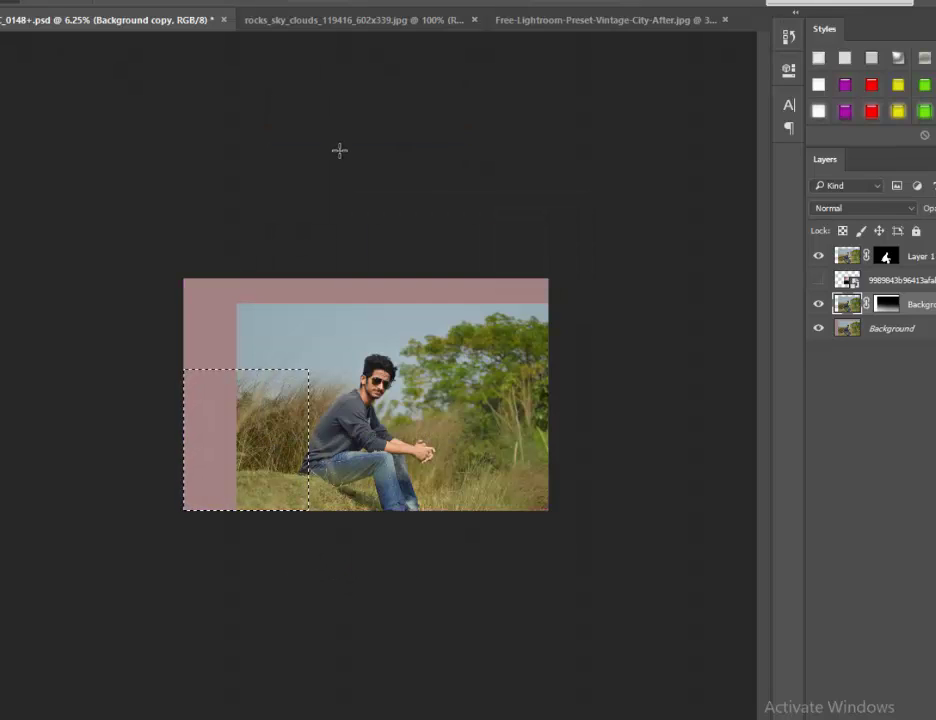
# Step: Copy the selected grass to a new layer, shift it left over the pink strip, and mask it
pyautogui.hotkey('ctrl', 'shift', 'alt', 'n')
pyautogui.press('v')
pyautogui.moveTo(300, 470); pyautogui.dragTo(250, 480)
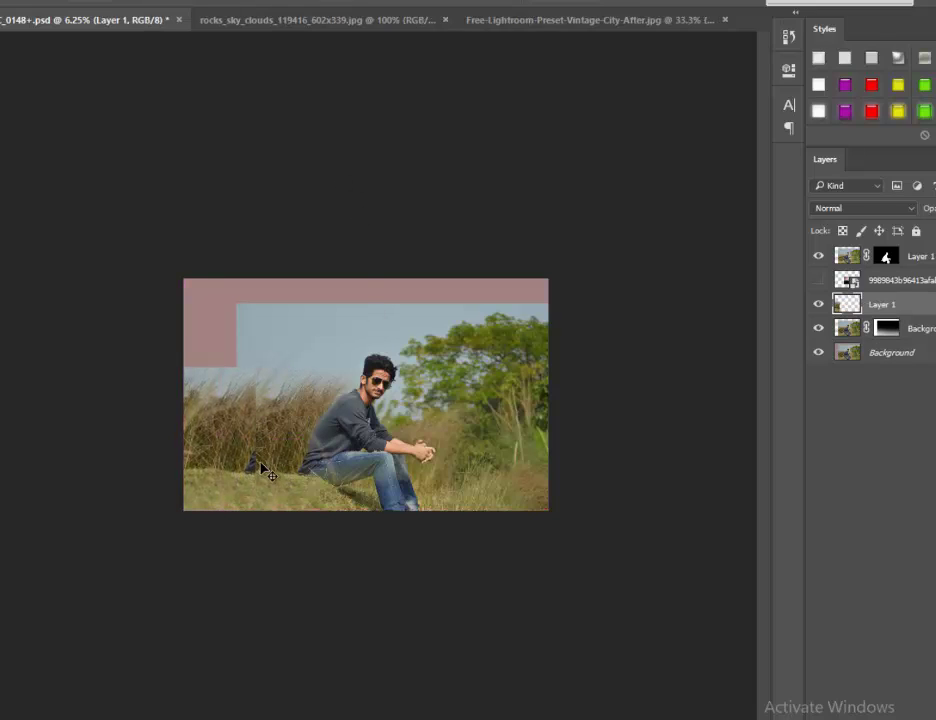
pyautogui.press('e')
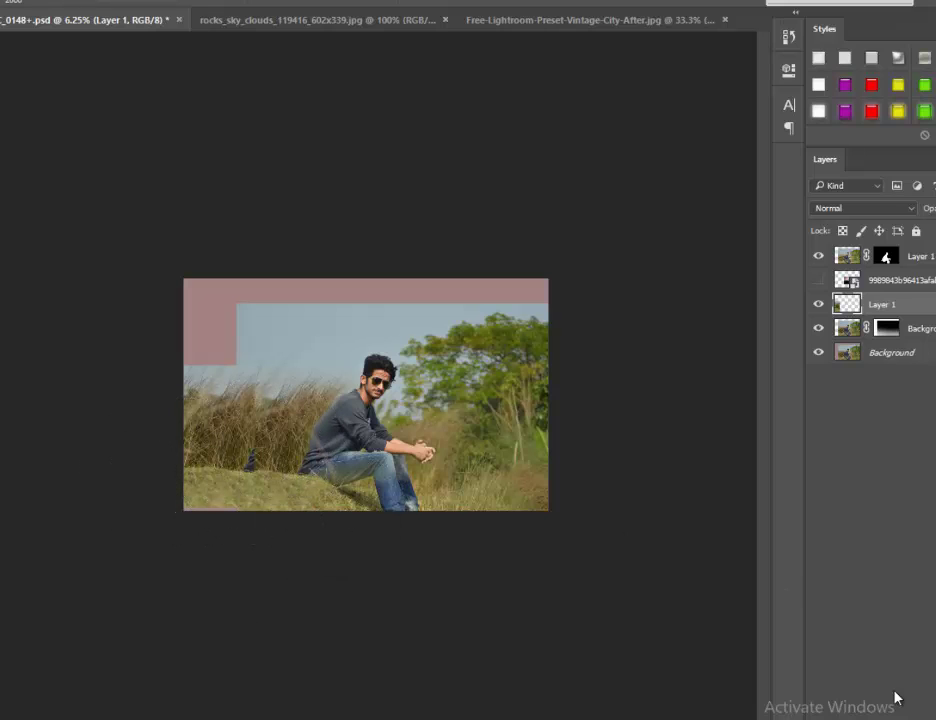
pyautogui.hotkey('ctrl', 'shift', 'm')
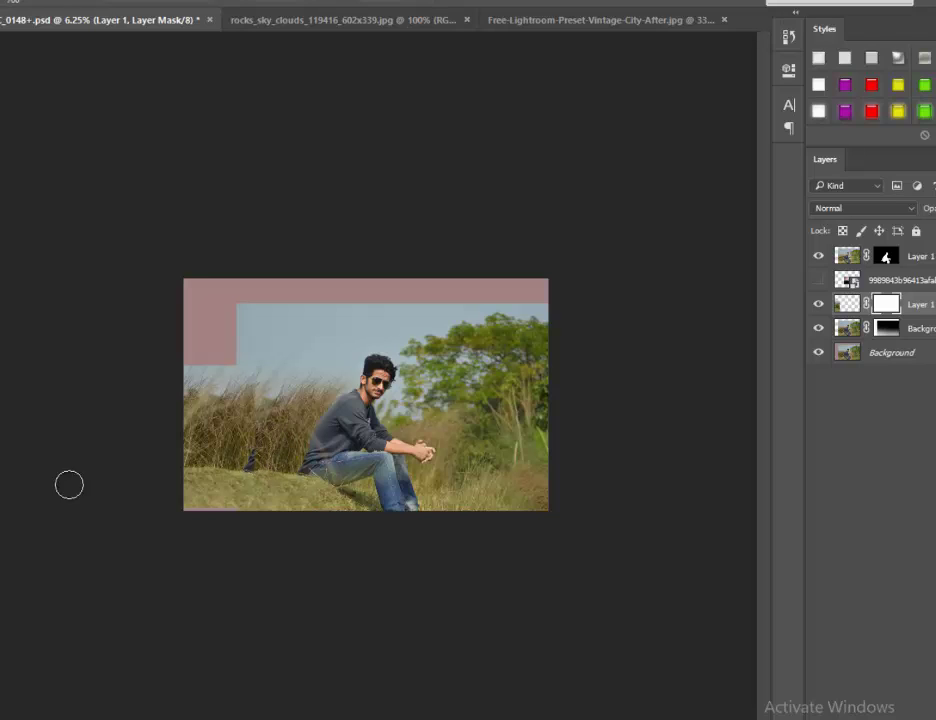
# Step: Paint Layer 1's mask to soften the grass patch's left edge, checking with Background hidden
pyautogui.moveTo(250, 455)
pyautogui.mouseDown()
pyautogui.moveTo(241, 390)
pyautogui.moveTo(237, 433)
pyautogui.mouseUp()
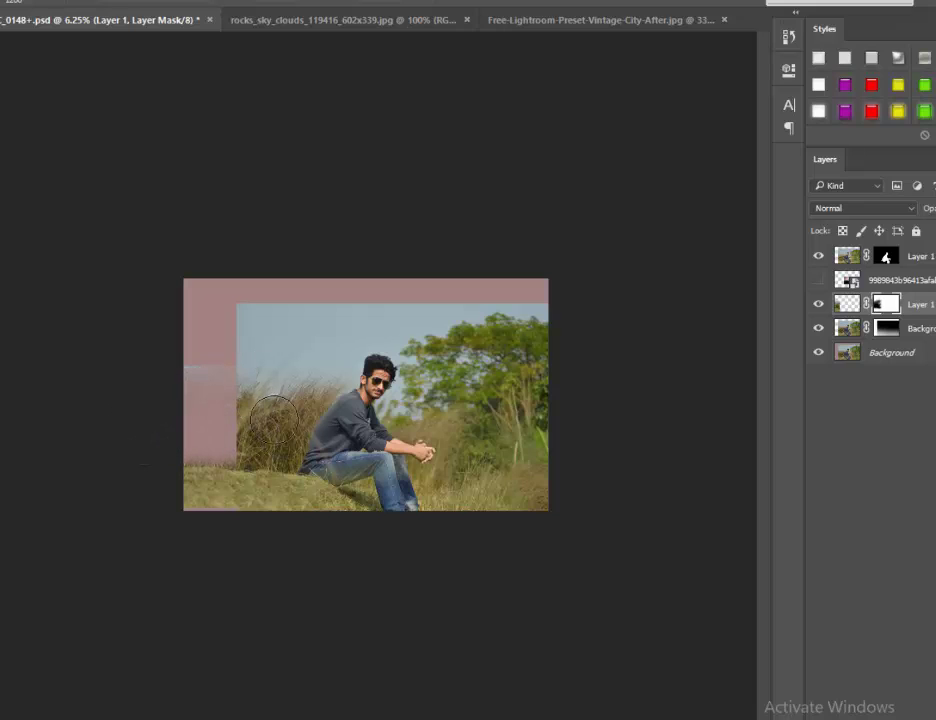
pyautogui.click(827, 354)
pyautogui.click(827, 355)
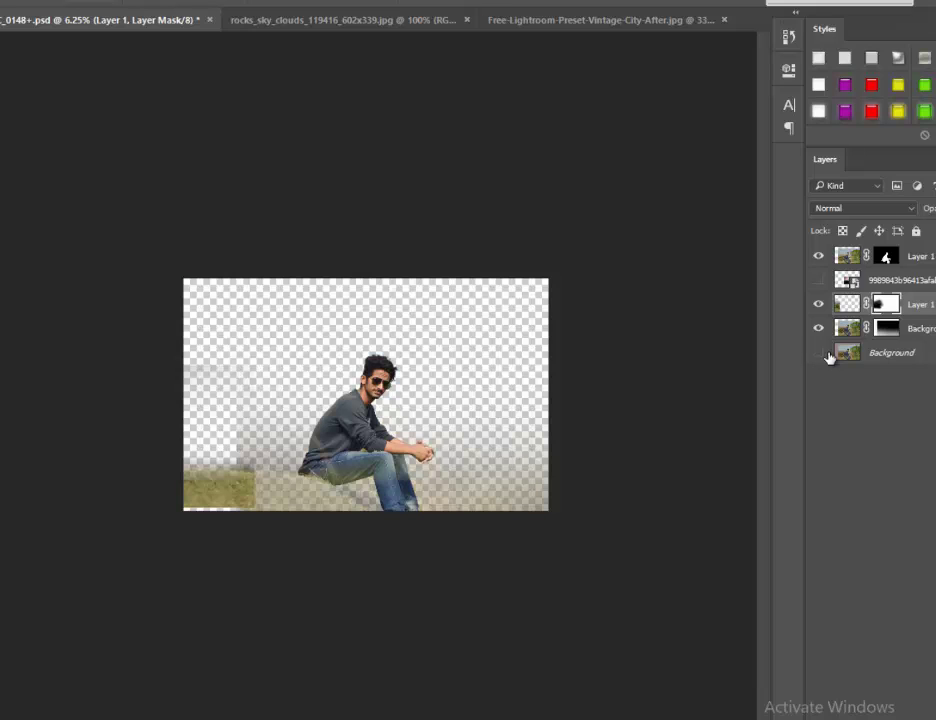
pyautogui.click(819, 352)
# Step: Refine the Background copy mask, check it against the hidden Background, and show the sunset layer
pyautogui.click(886, 328)
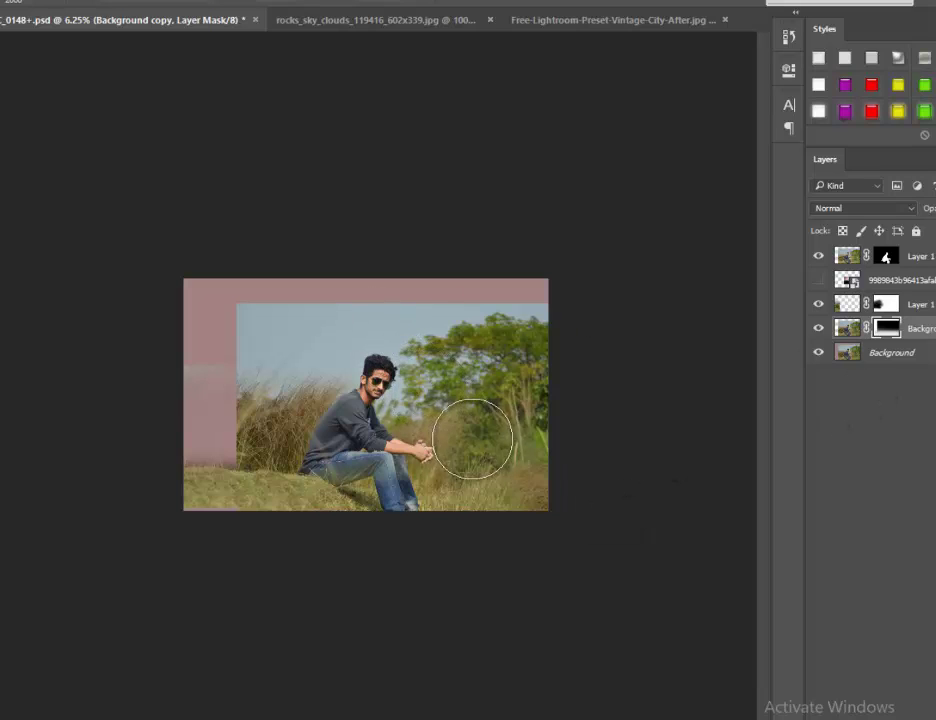
pyautogui.click(819, 353)
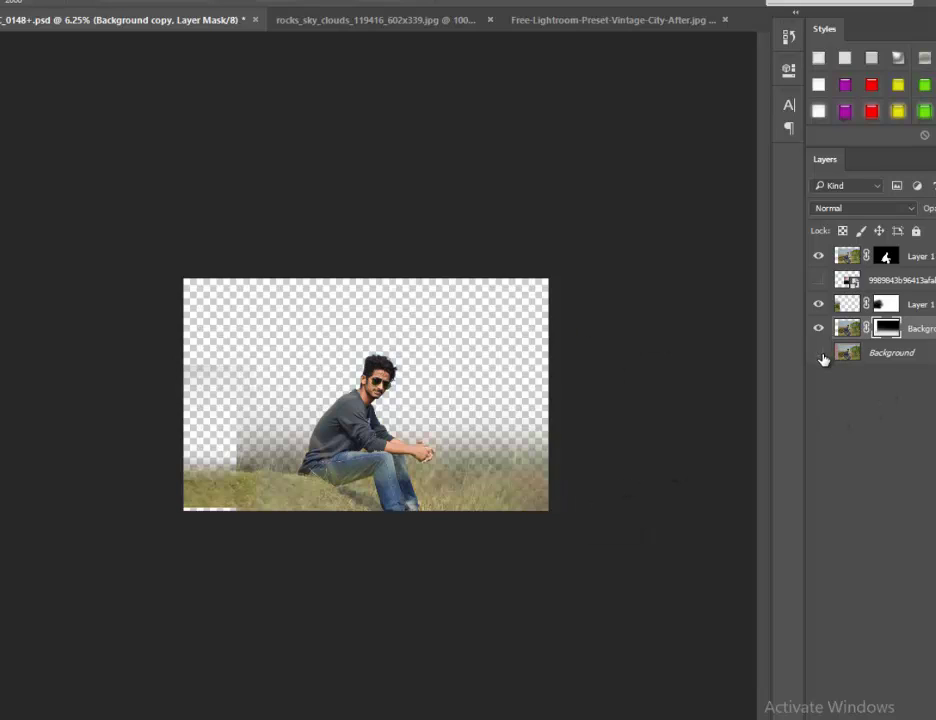
pyautogui.click(819, 353)
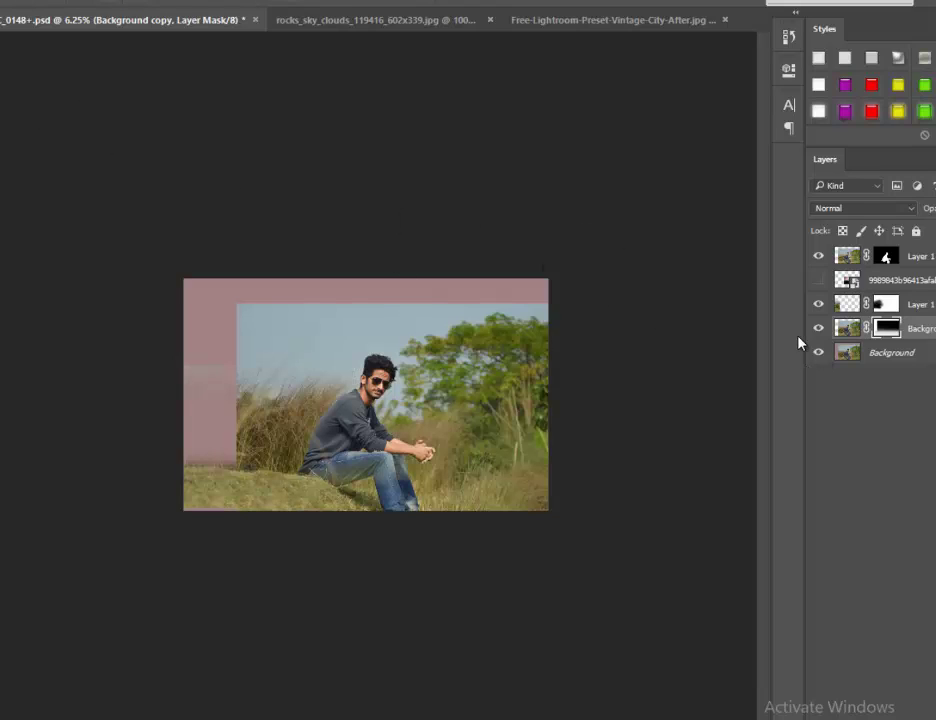
pyautogui.click(819, 281)
# Step: Cancel an accidental transform of Background copy and rasterize the sunset layer
pyautogui.hotkey('ctrl', 't')
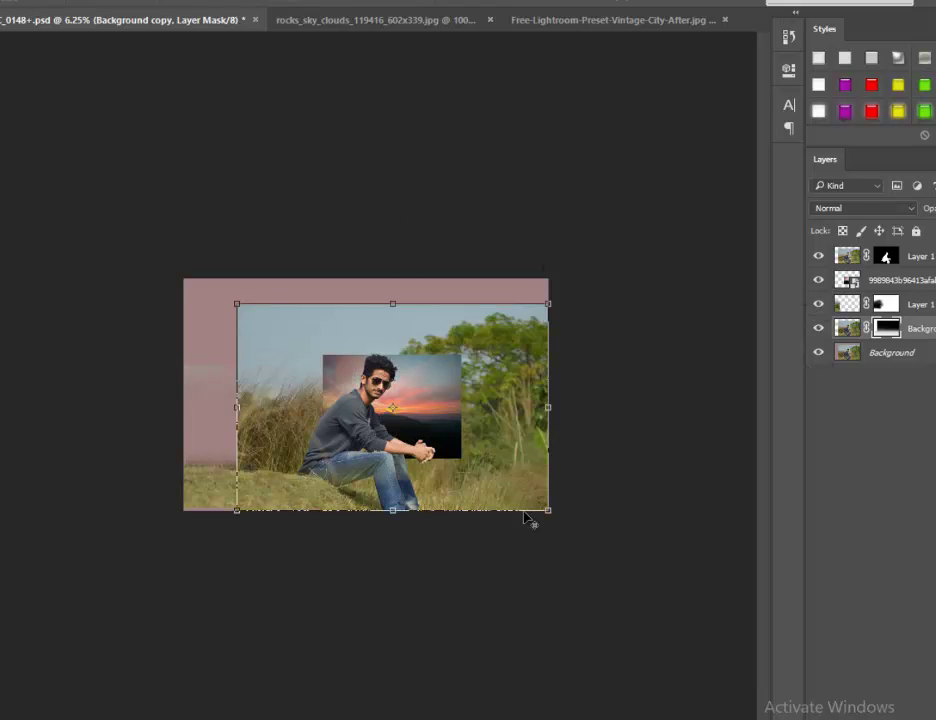
pyautogui.moveTo(549, 512); pyautogui.dragTo(714, 570)
pyautogui.press('Escape')
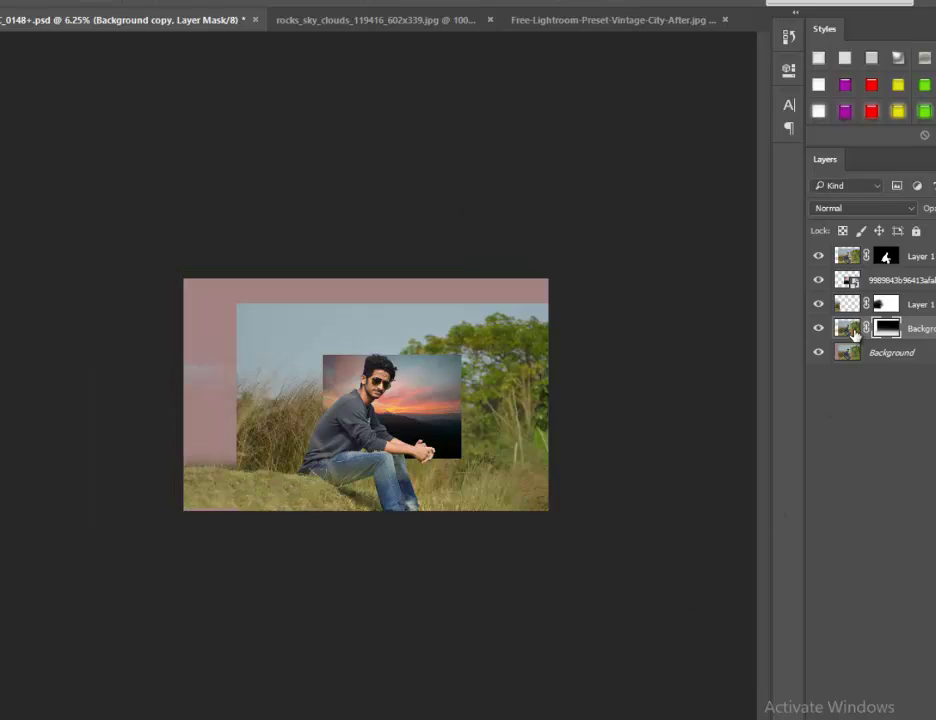
pyautogui.rightClick(873, 283)
pyautogui.click(628, 352)
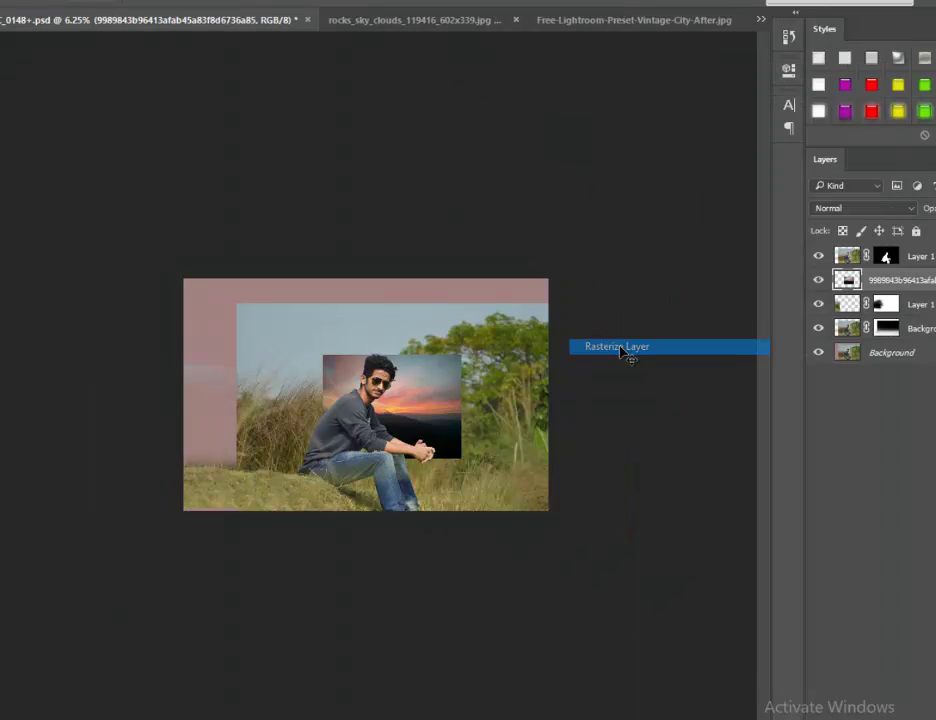
# Step: Scale the sunset image to cover the canvas and move its layer down behind the grass
pyautogui.hotkey('ctrl', 't')
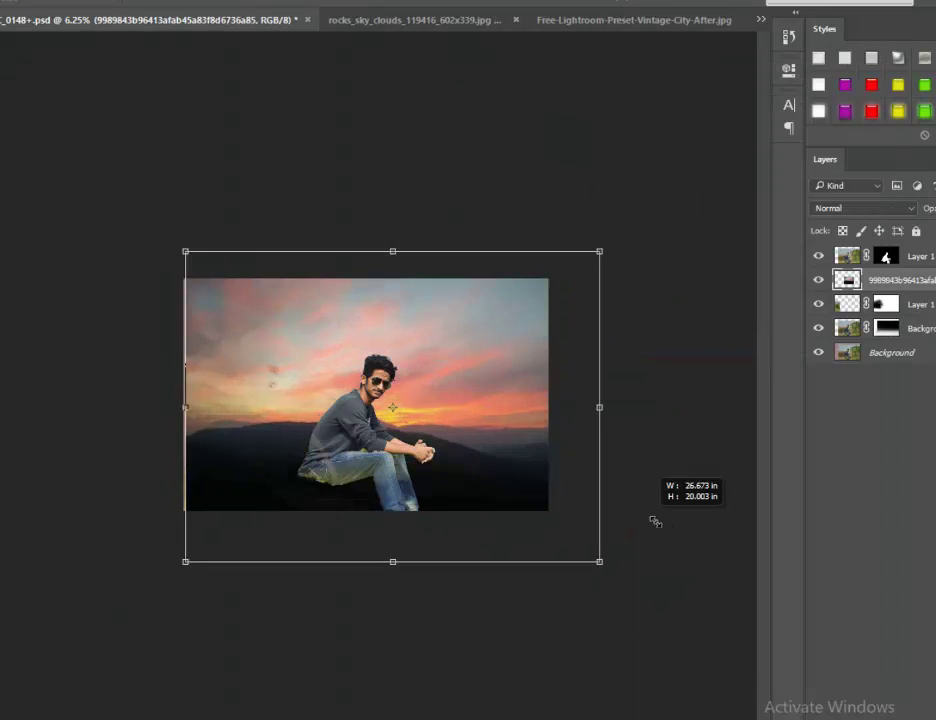
pyautogui.moveTo(459, 461); pyautogui.dragTo(620, 577)
pyautogui.moveTo(548, 495); pyautogui.dragTo(538, 478)
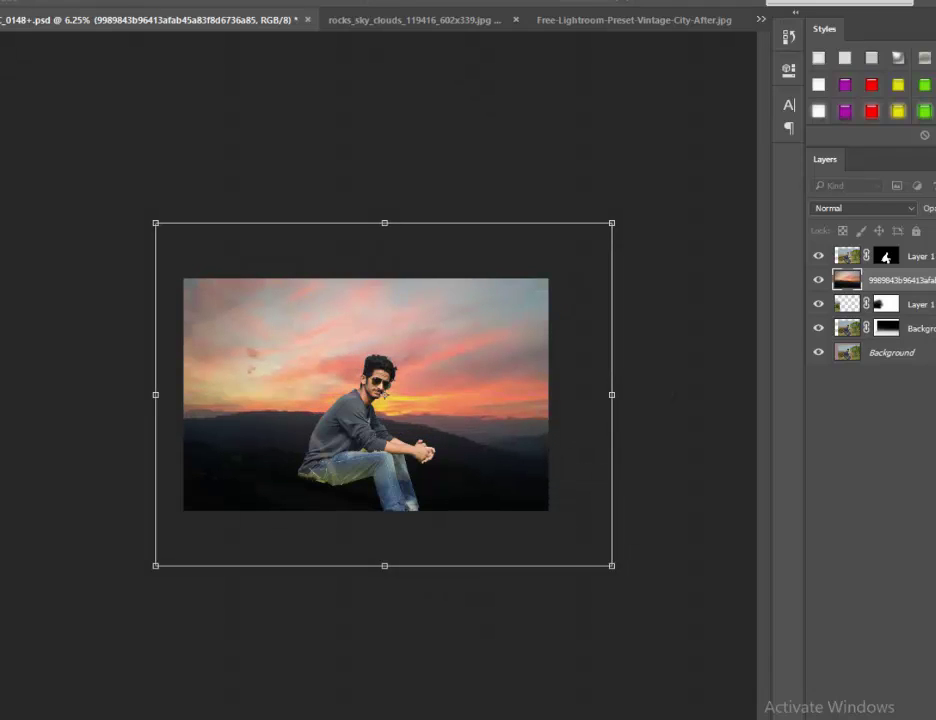
pyautogui.press('Return')
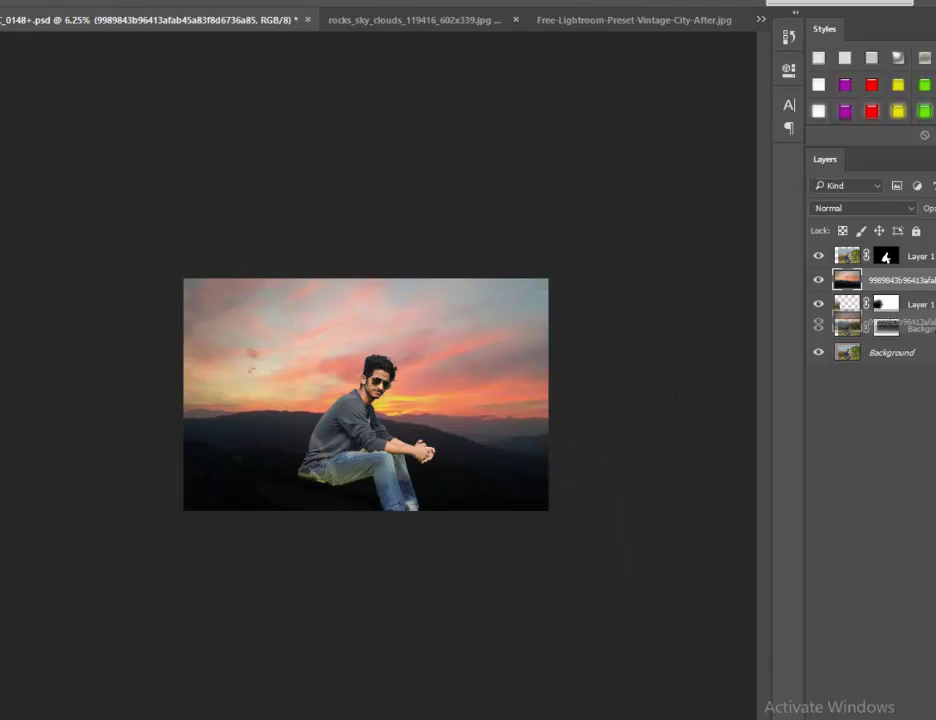
pyautogui.hotkey('ctrl', '[')
pyautogui.hotkey('ctrl', '[')
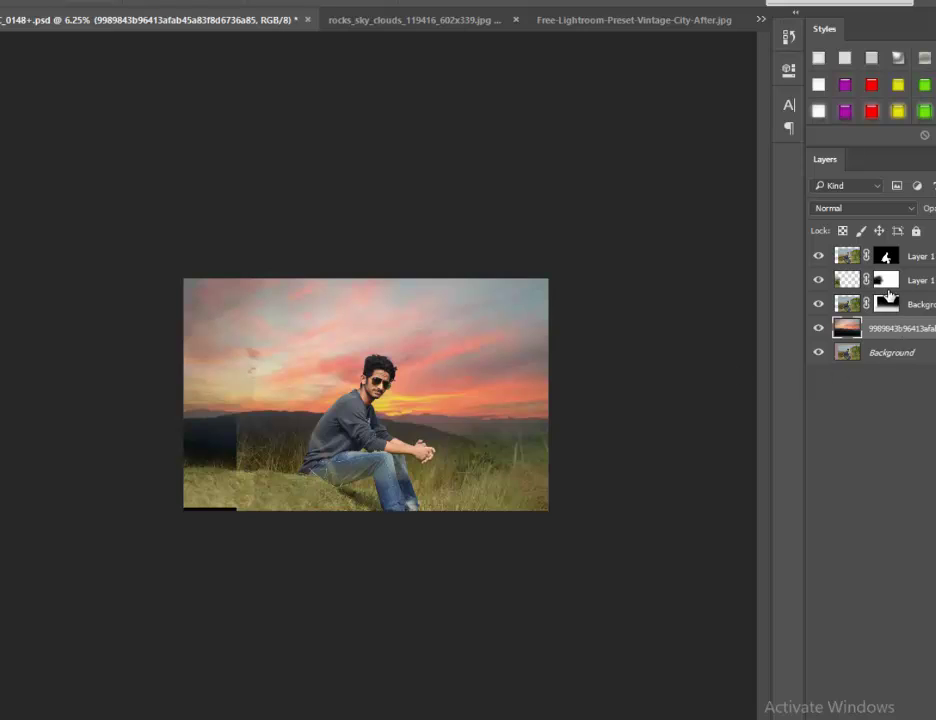
# Step: Nudge the Layer 1 grass patch to close the bottom gap and start transforming it
pyautogui.click(834, 283)
pyautogui.moveTo(315, 520); pyautogui.dragTo(313, 518)
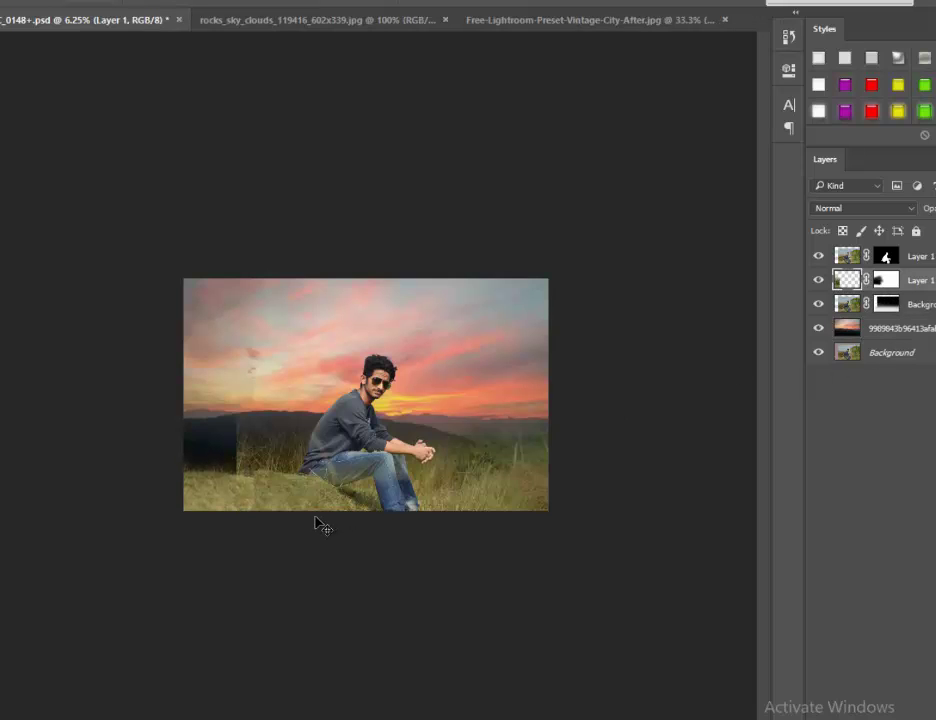
pyautogui.hotkey('ctrl', 't')
pyautogui.hotkey('ctrl', '+')
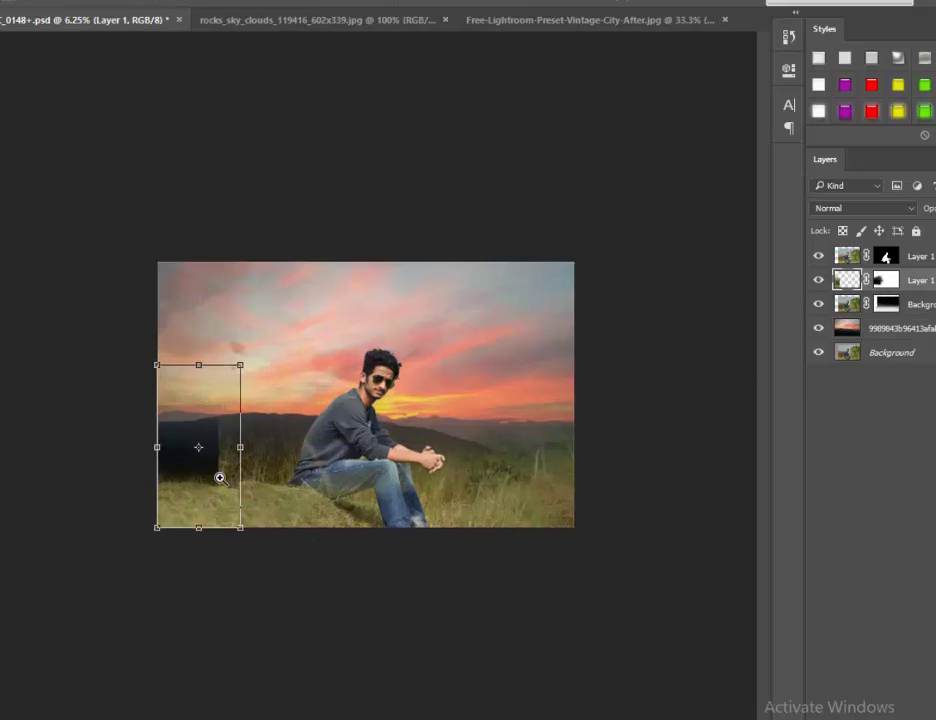
pyautogui.hotkey('ctrl', '+')
# Step: Warp the grass patch's lower edge to follow the hillside, then undo back to separate layers
pyautogui.rightClick(118, 594)
pyautogui.click(152, 443)
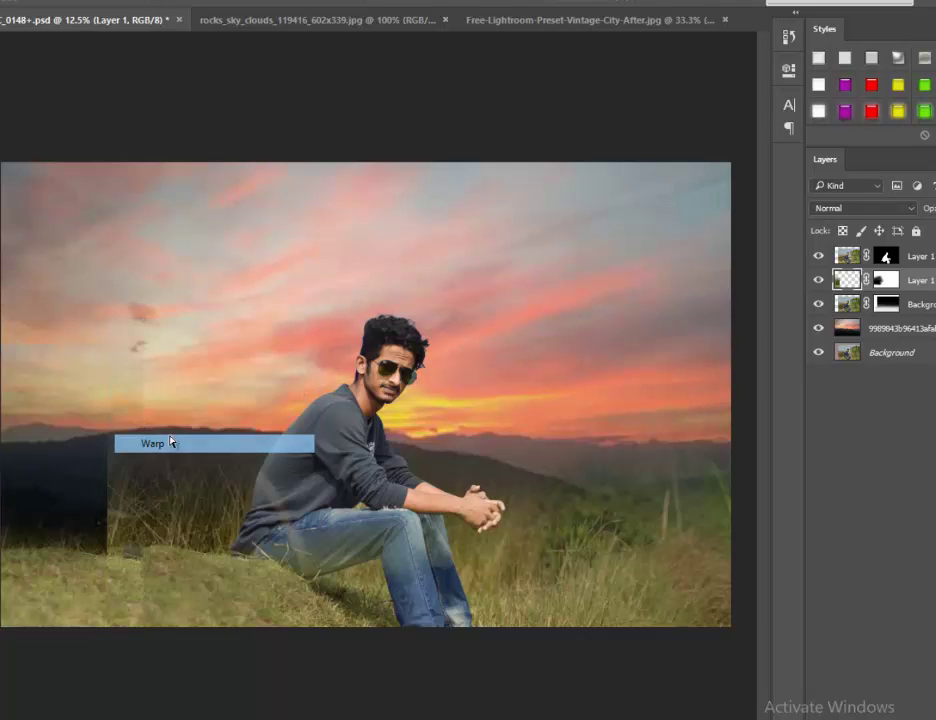
pyautogui.moveTo(134, 603)
pyautogui.mouseDown()
pyautogui.moveTo(140, 575)
pyautogui.moveTo(131, 628)
pyautogui.moveTo(156, 629)
pyautogui.mouseUp()
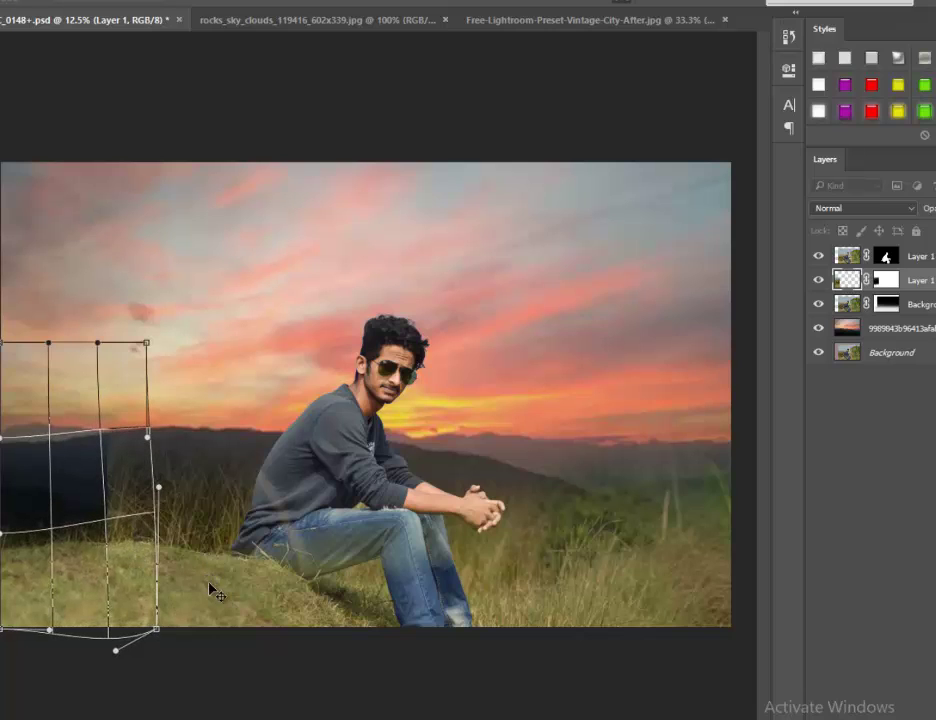
pyautogui.press('Return')
pyautogui.hotkey('ctrl', '-')
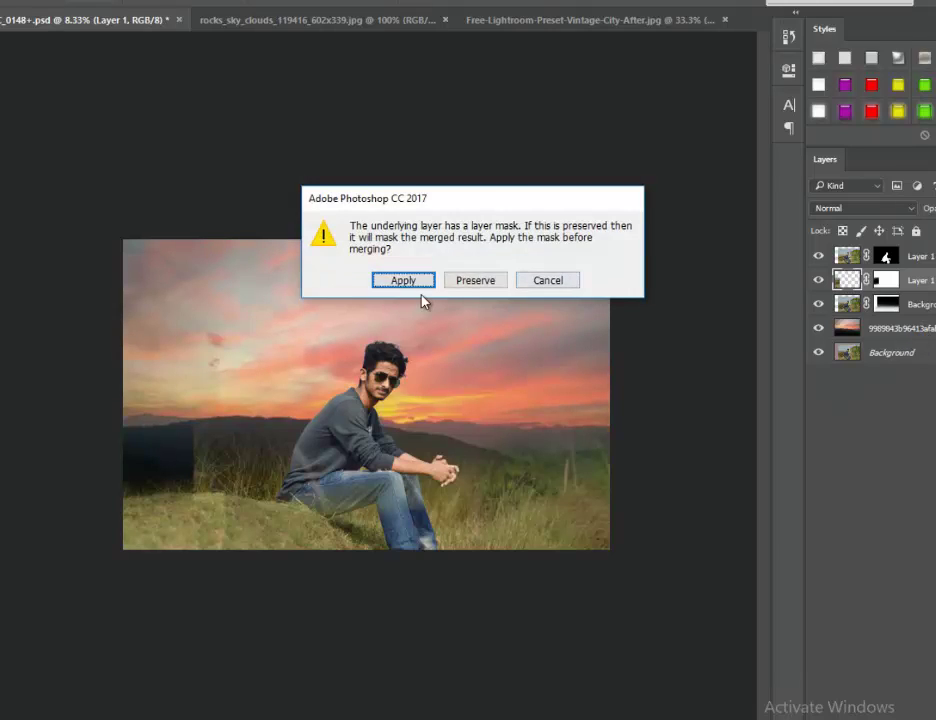
pyautogui.click(414, 284)
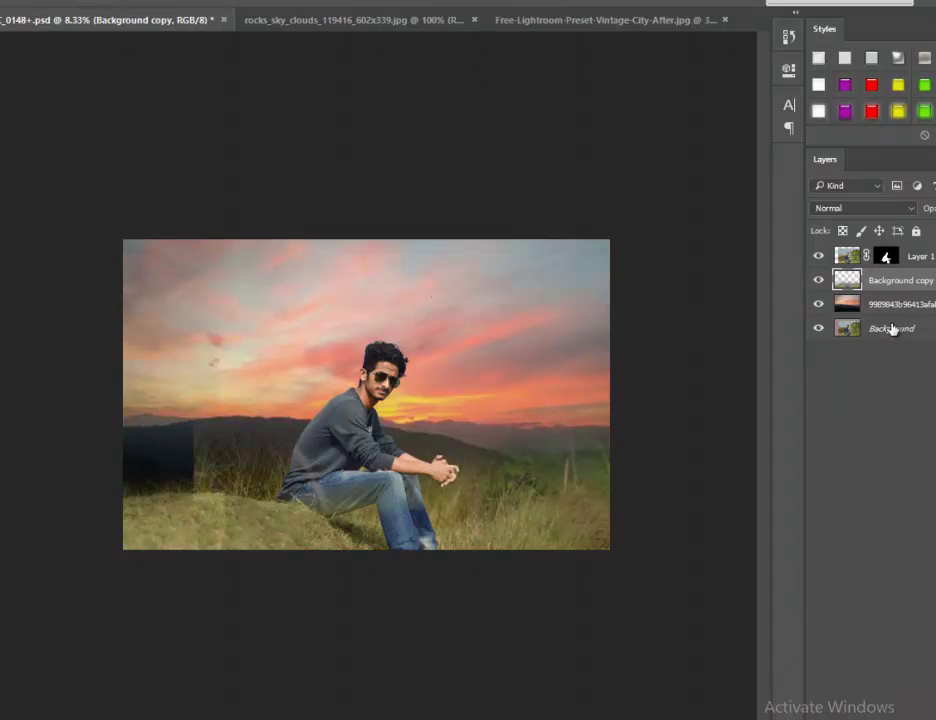
pyautogui.hotkey('ctrl', 'z')
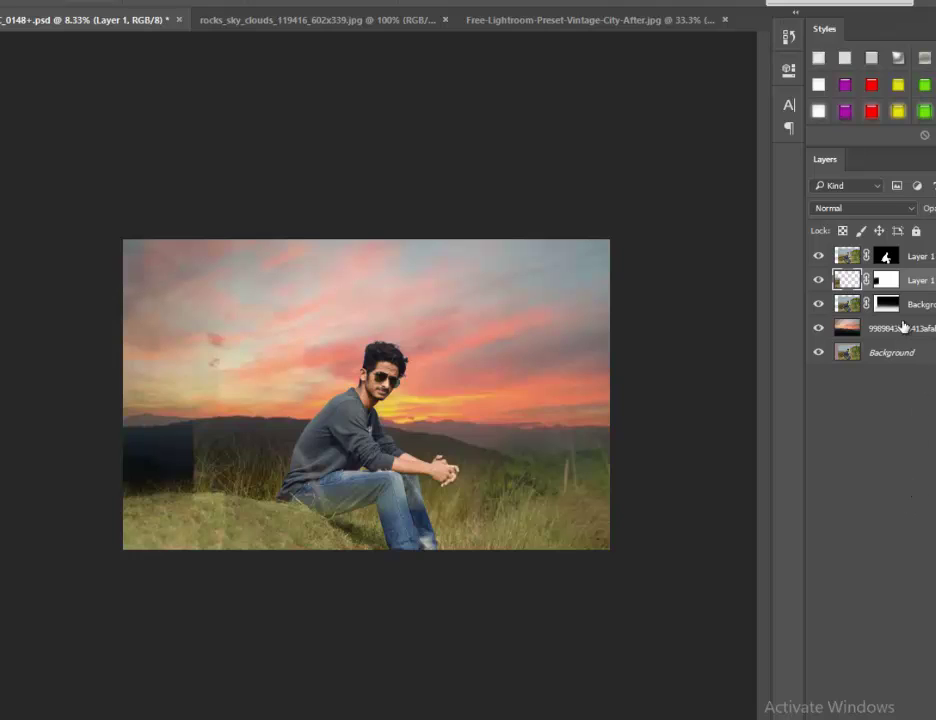
# Step: Paint the Background copy mask to hide grass poking into the sky, then target Layer 1's mask
pyautogui.click(891, 311)
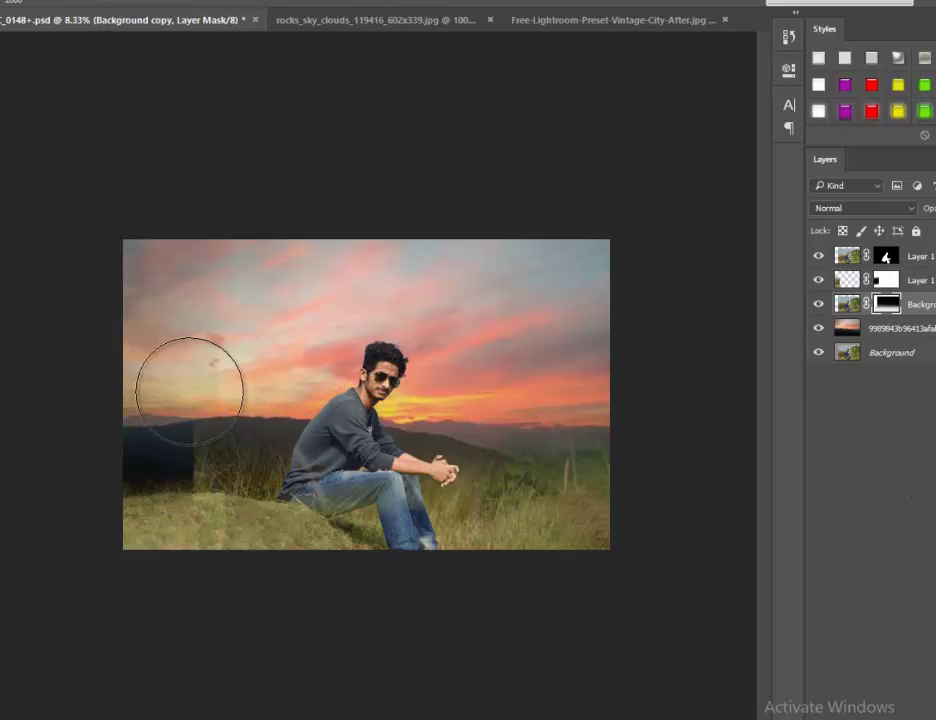
pyautogui.moveTo(255, 397); pyautogui.dragTo(300, 365)
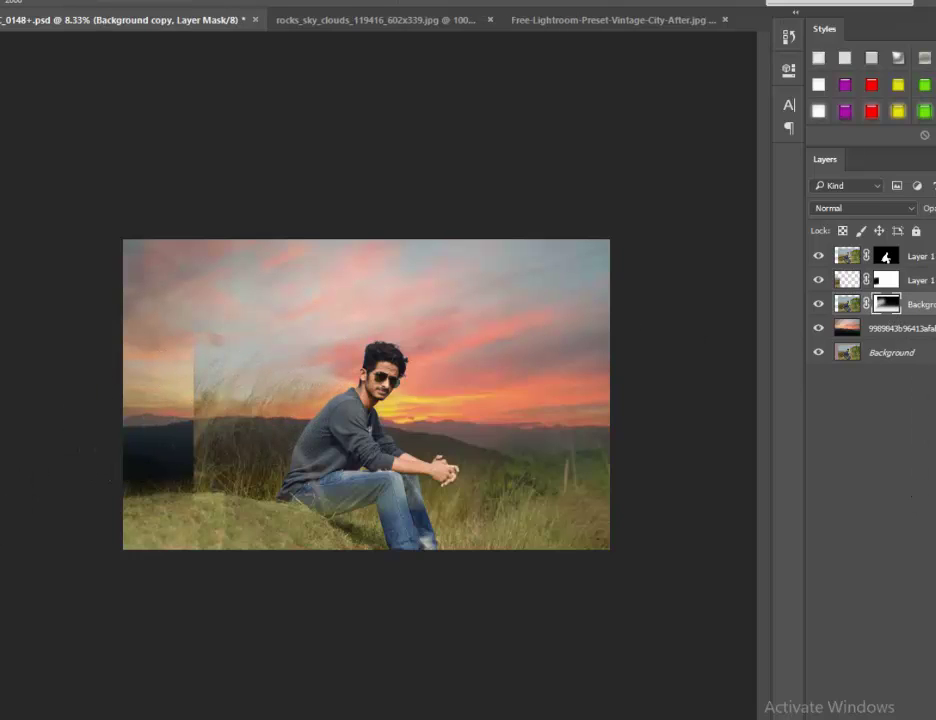
pyautogui.moveTo(263, 324); pyautogui.dragTo(254, 420)
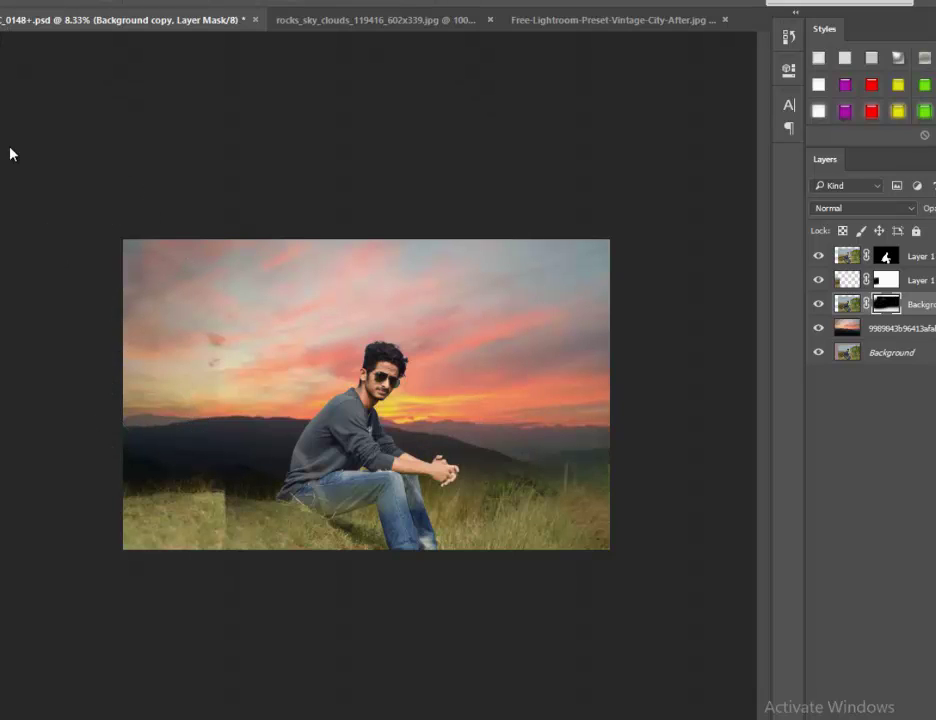
pyautogui.click(927, 286)
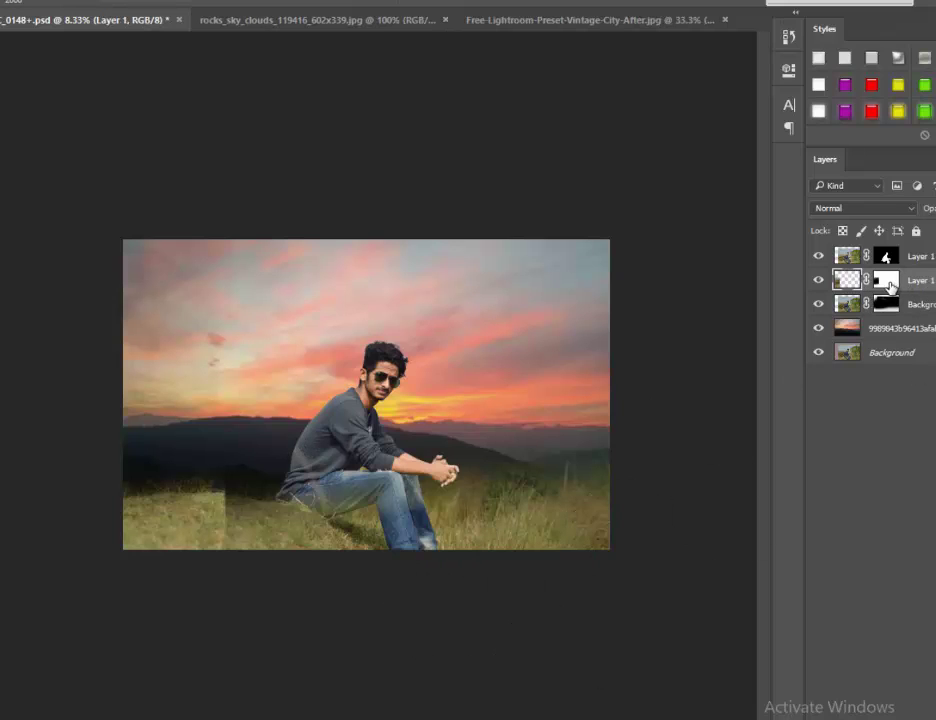
pyautogui.click(890, 287)
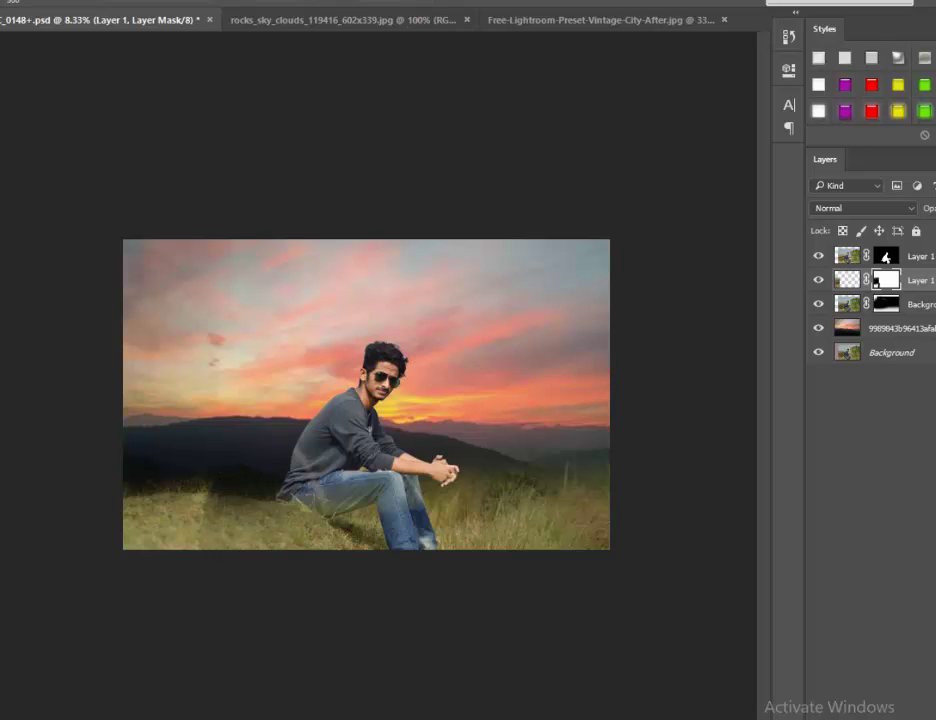
# Step: Clip a Brightness/Contrast adjustment to Layer 1 with brightness lowered to -24, then save
pyautogui.click(847, 280)
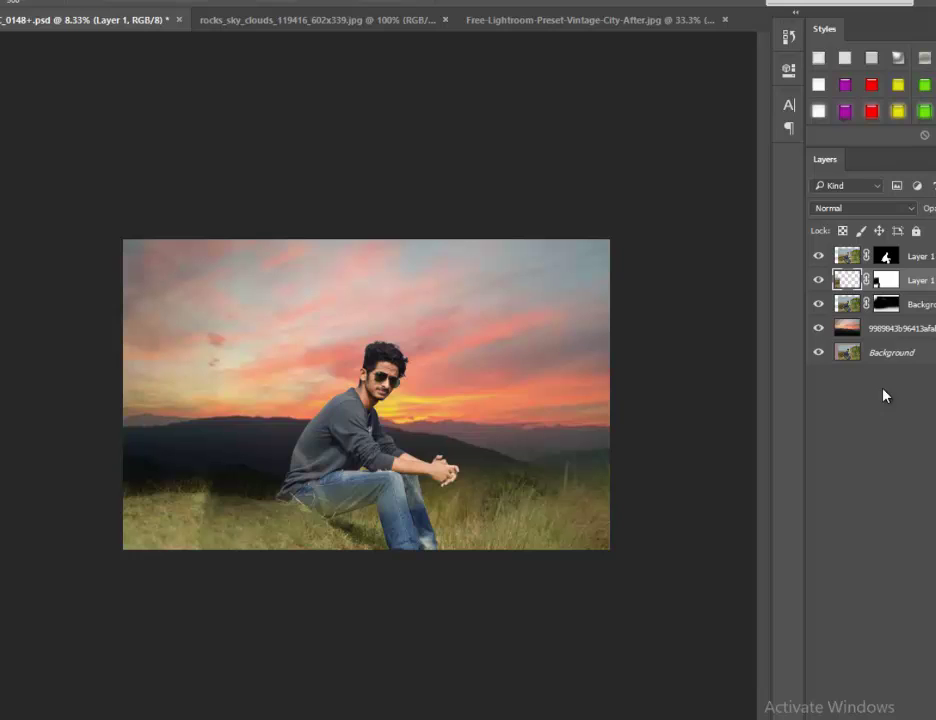
pyautogui.click(905, 715)
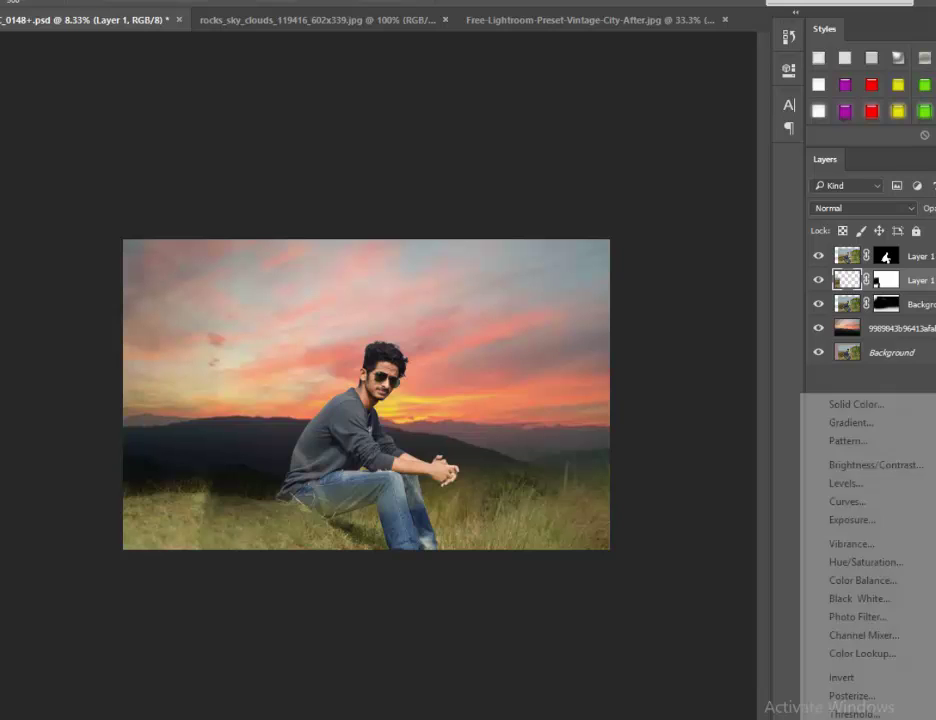
pyautogui.click(862, 465)
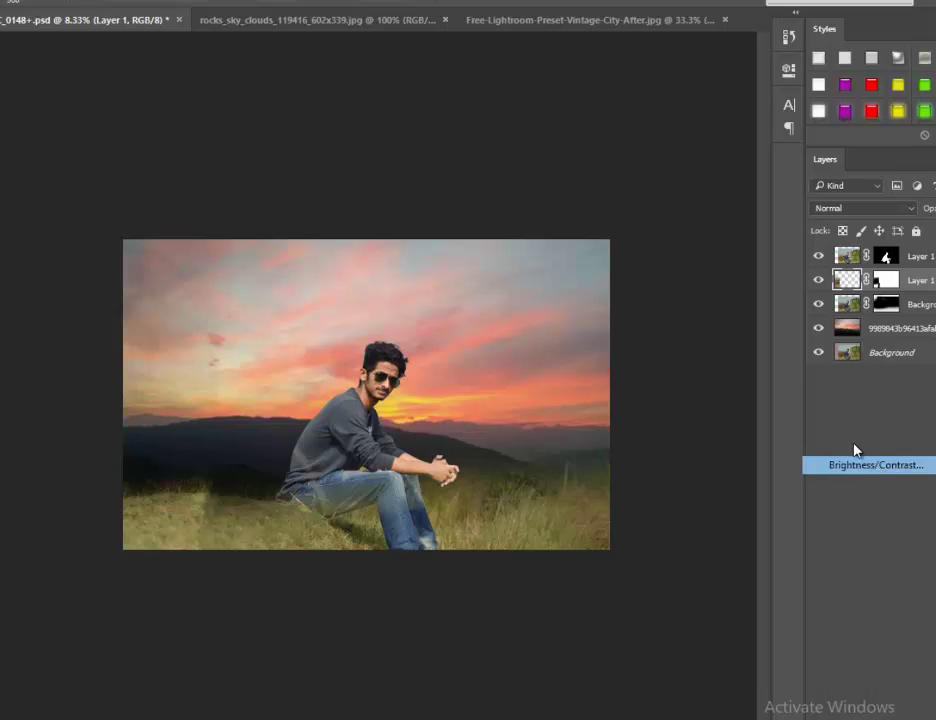
pyautogui.moveTo(646, 157); pyautogui.dragTo(627, 160)
pyautogui.click(641, 342)
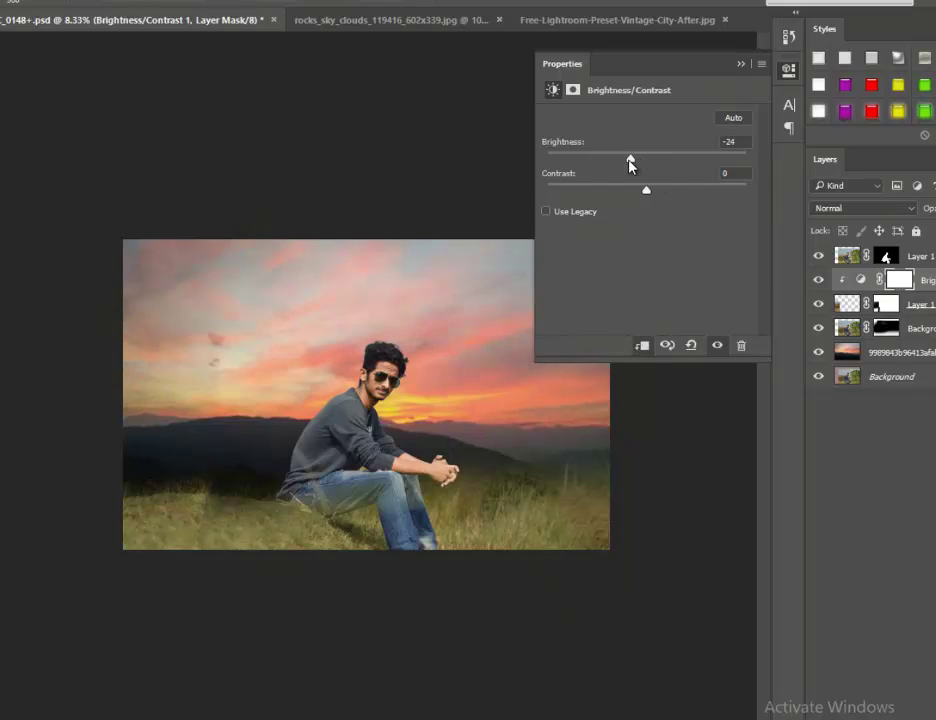
pyautogui.click(741, 64)
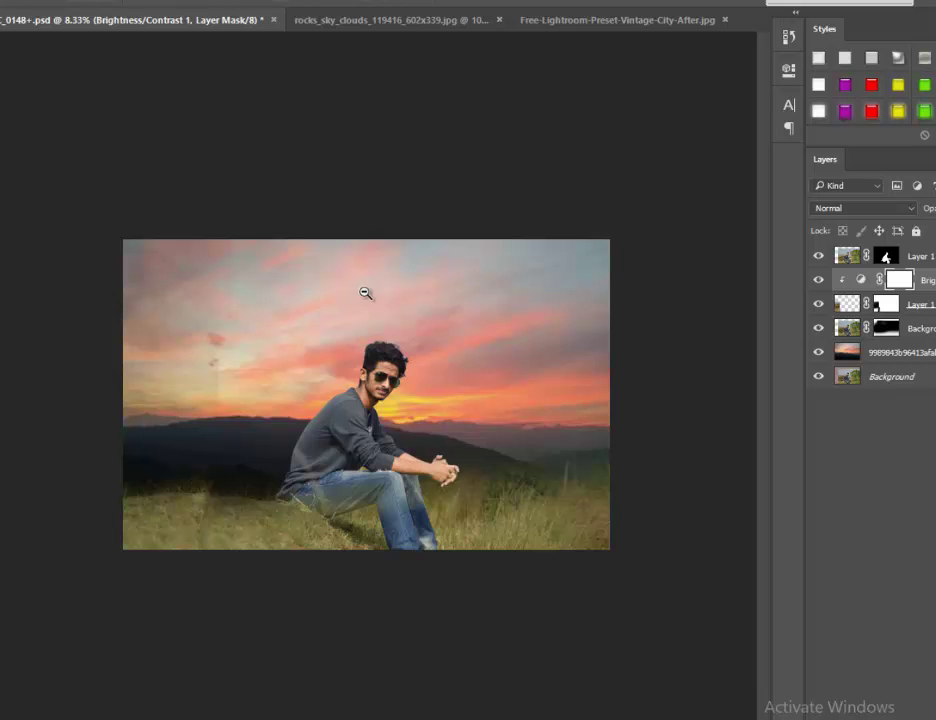
pyautogui.hotkey('ctrl', '-')
pyautogui.hotkey('ctrl', 's')
# Step: Squash the sunset sky vertically so its glow sits lower, then drag in the wild flowers image
pyautogui.hotkey('ctrl', '+')
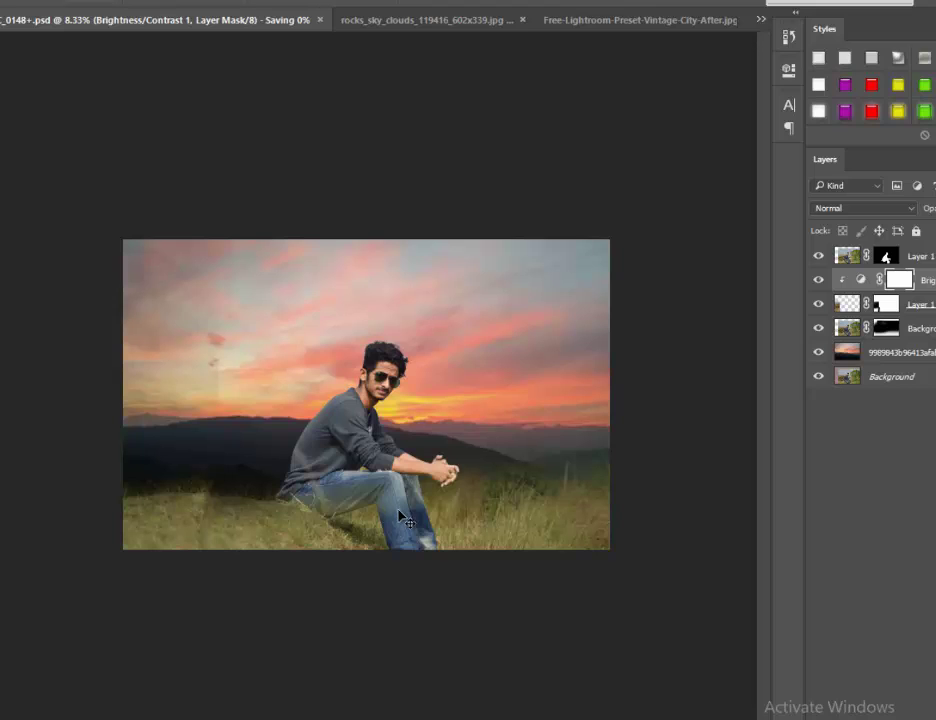
pyautogui.click(445, 393)
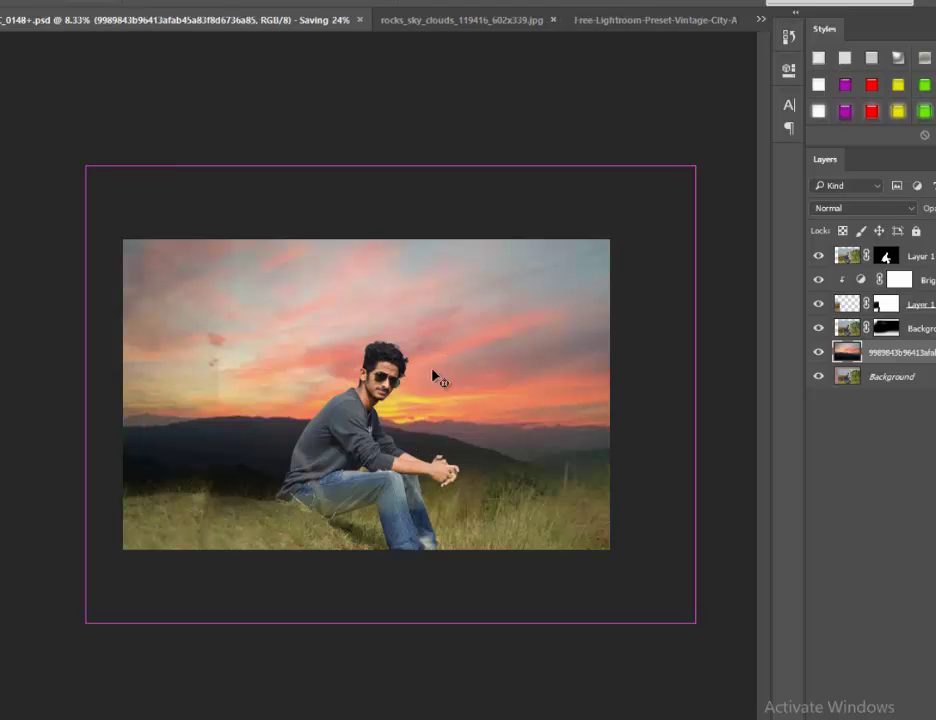
pyautogui.hotkey('ctrl', 't')
pyautogui.moveTo(395, 577)
pyautogui.mouseDown()
pyautogui.moveTo(388, 705)
pyautogui.moveTo(390, 686)
pyautogui.mouseUp()
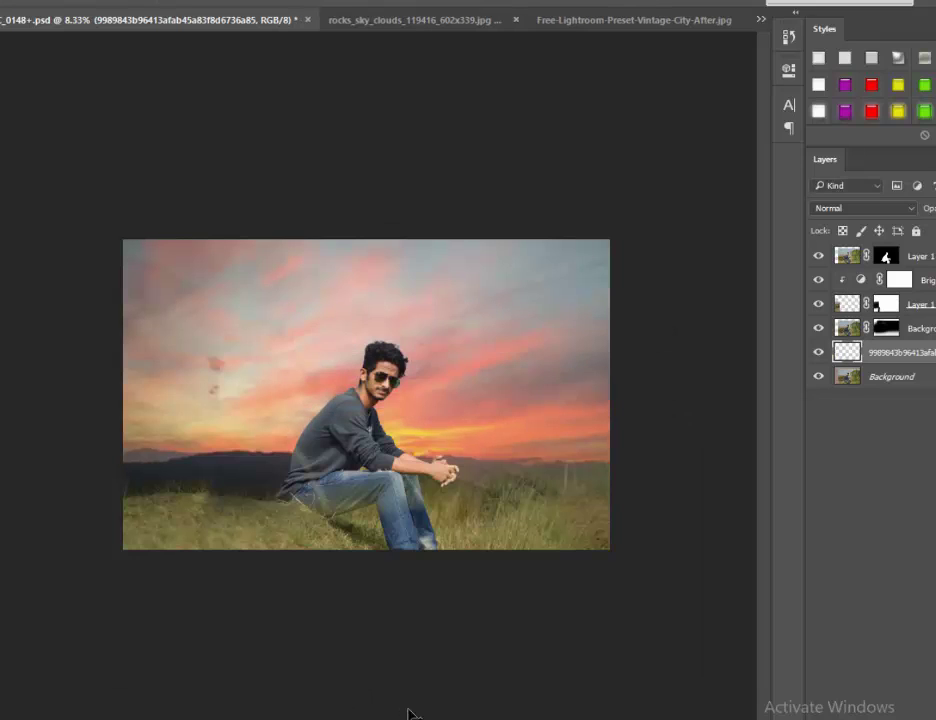
pyautogui.hotkey('alt', 'Tab')
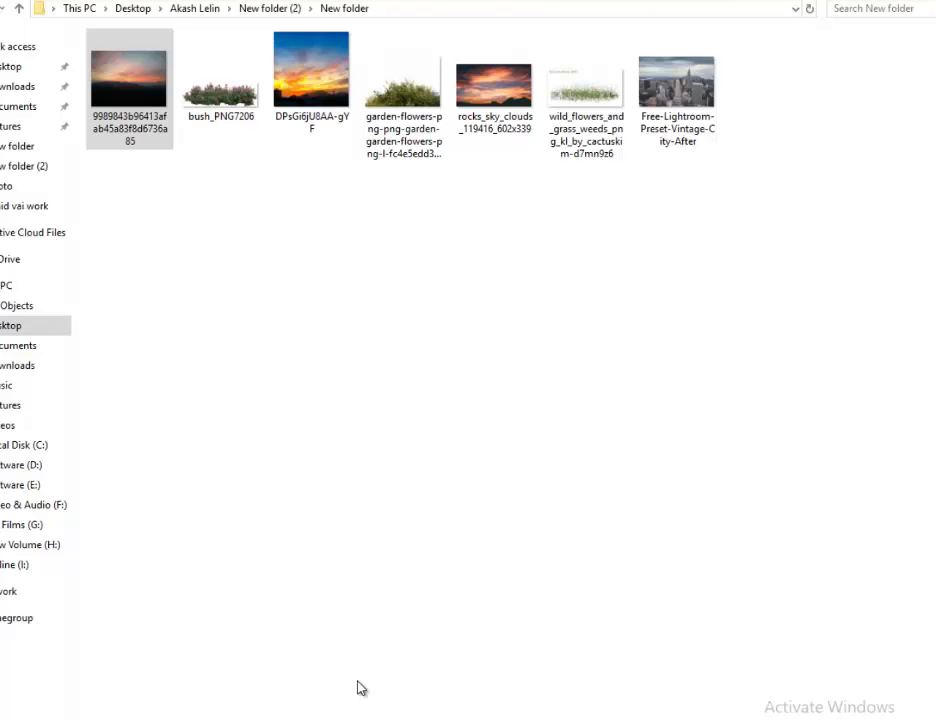
pyautogui.moveTo(615, 150)
pyautogui.mouseDown()
pyautogui.moveTo(420, 597)
pyautogui.moveTo(404, 553)
pyautogui.mouseUp()
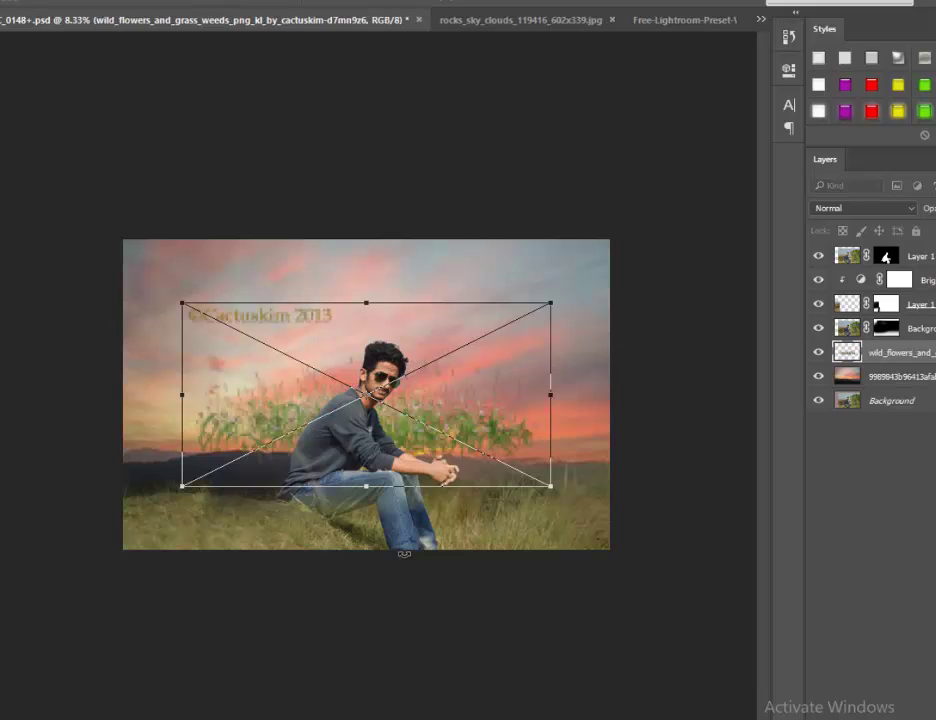
# Step: Place the wild flowers image, rasterize it, and delete its copyright watermark
pyautogui.press('Return')
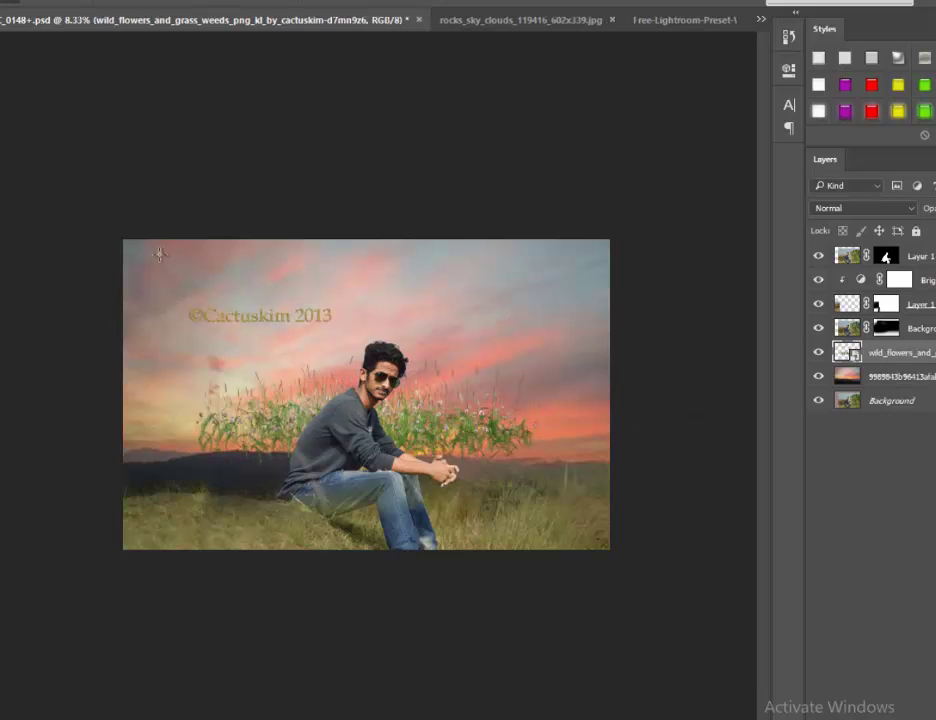
pyautogui.moveTo(158, 263); pyautogui.dragTo(380, 332)
pyautogui.press('Delete')
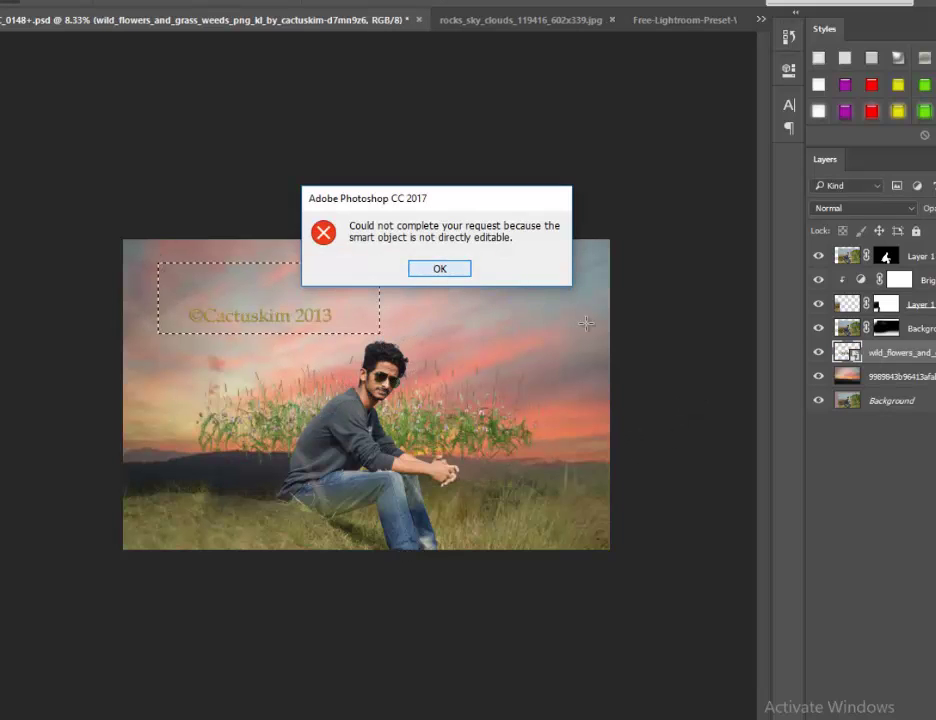
pyautogui.press('Return')
pyautogui.rightClick(846, 352)
pyautogui.click(705, 347)
pyautogui.press('Delete')
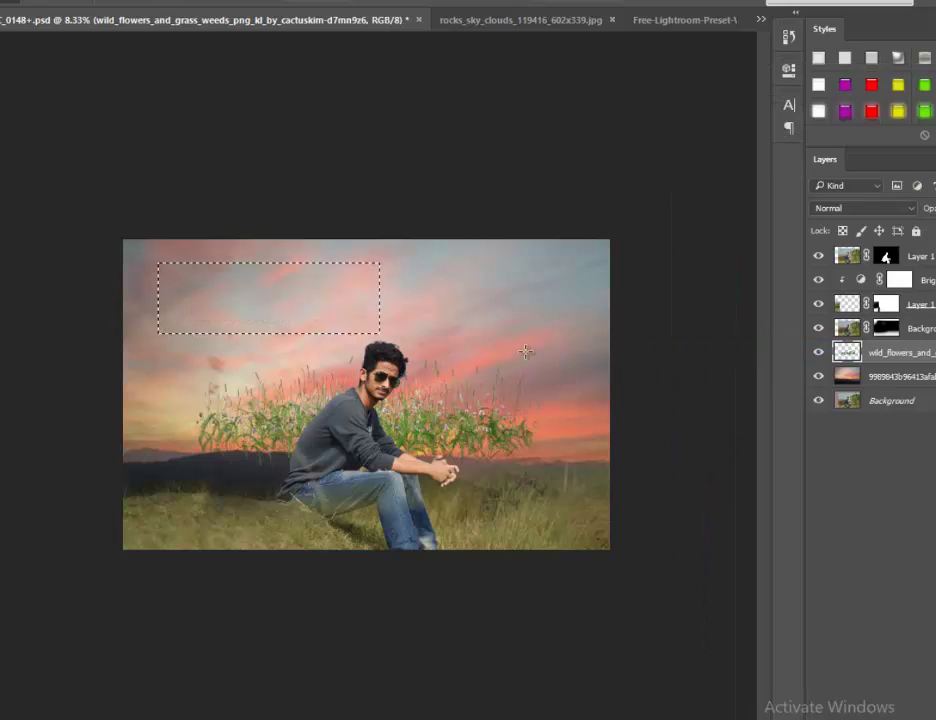
pyautogui.hotkey('ctrl', 'd')
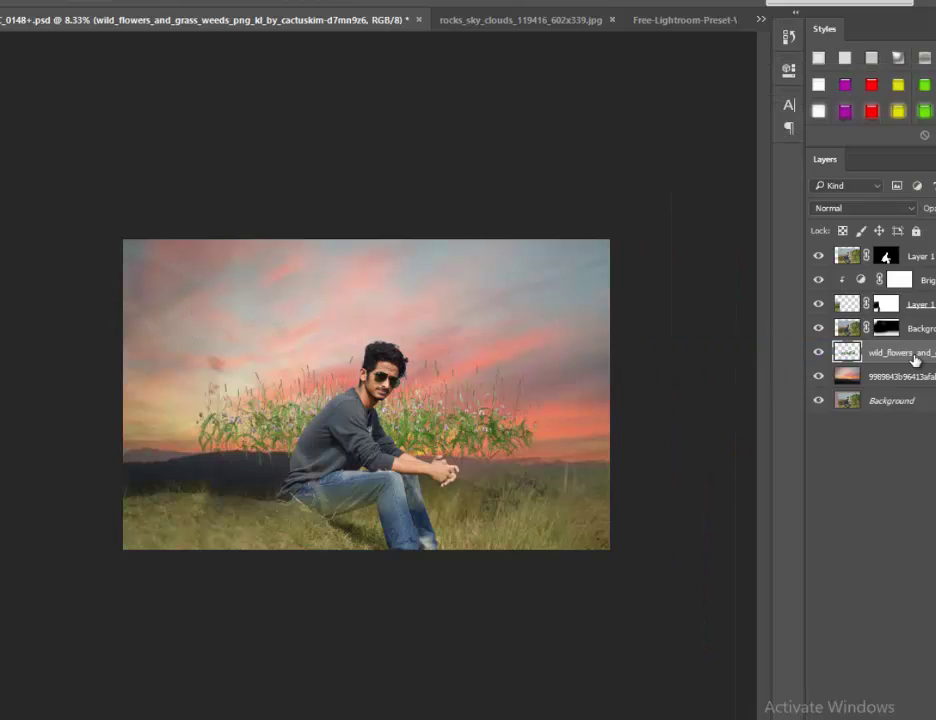
# Step: Position the flowers on the lower-left horizon, duplicate them onto the right-hand grass, and select both layers
pyautogui.moveTo(556, 355)
pyautogui.mouseDown()
pyautogui.moveTo(493, 496)
pyautogui.moveTo(415, 478)
pyautogui.mouseUp()
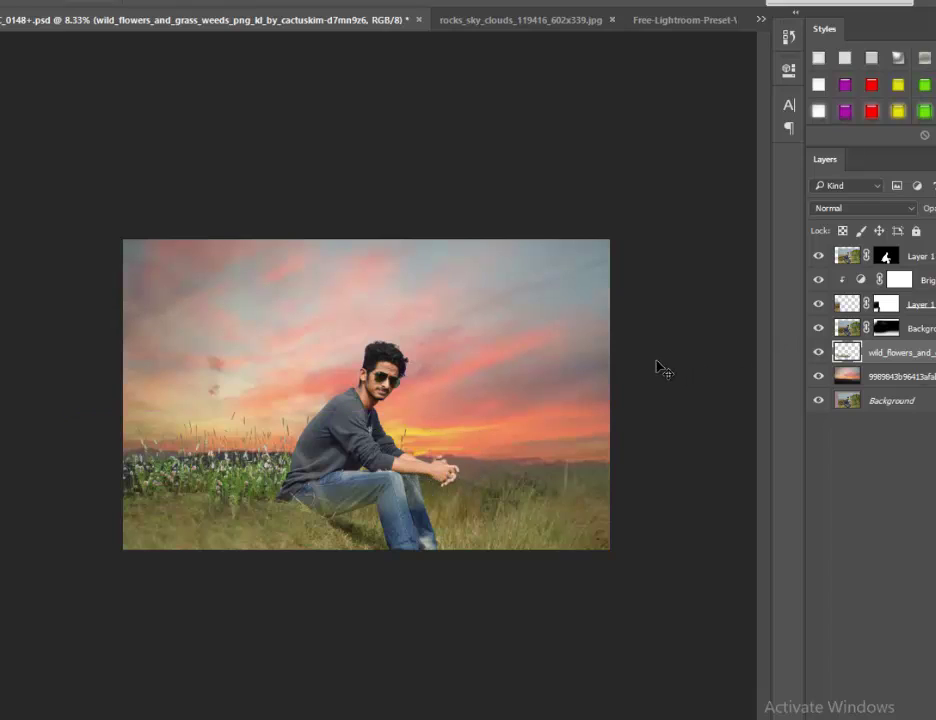
pyautogui.press('Up')
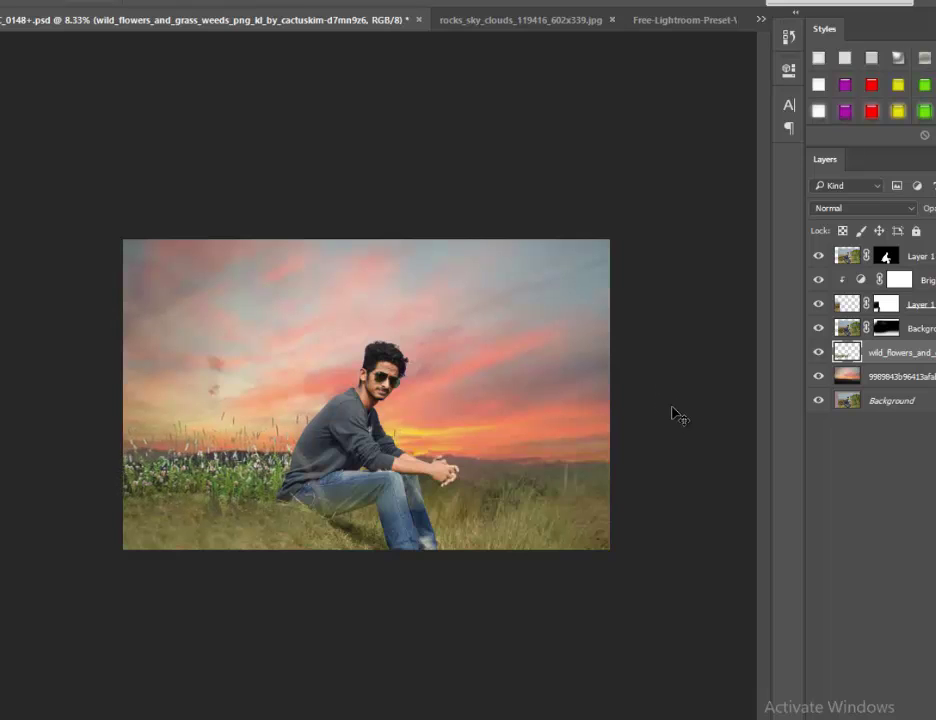
pyautogui.moveTo(675, 415)
pyautogui.mouseDown()
pyautogui.moveTo(521, 499)
pyautogui.moveTo(689, 533)
pyautogui.mouseUp()
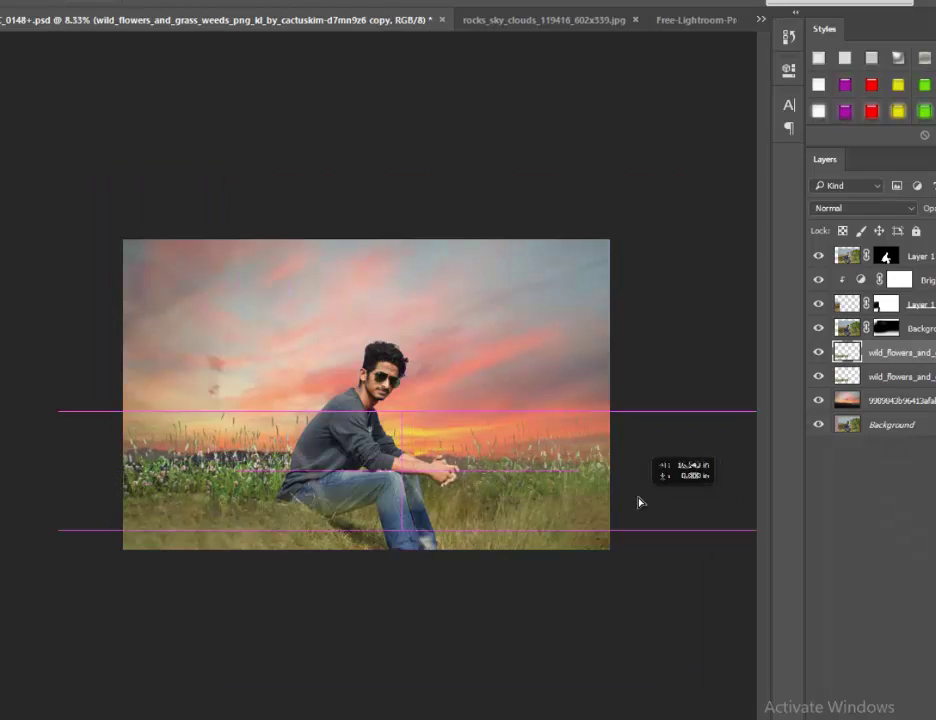
pyautogui.press('Up')
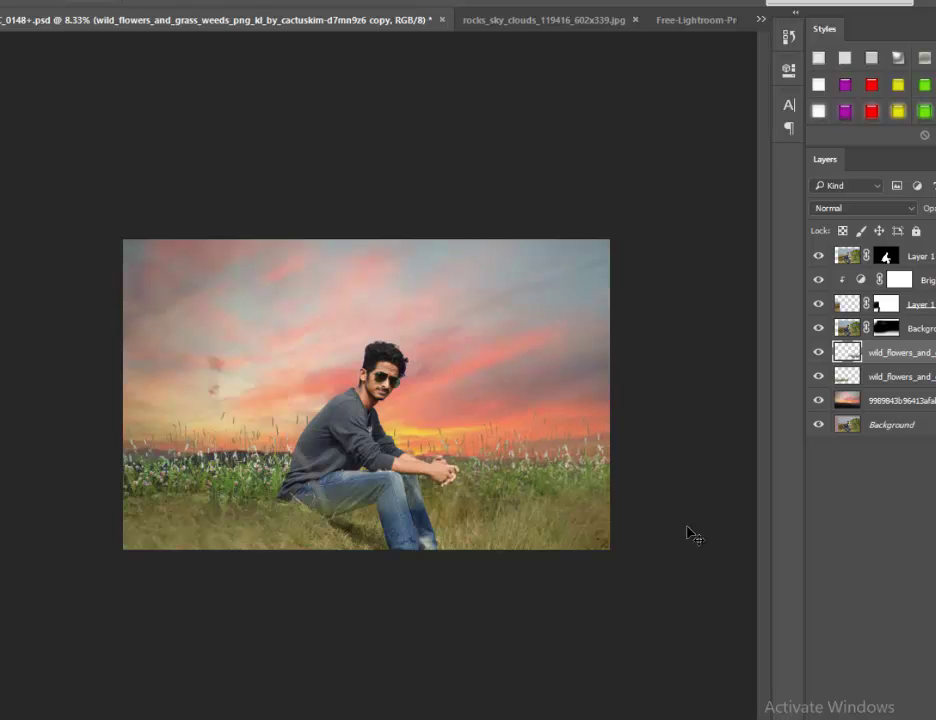
pyautogui.press('Down')
pyautogui.press('Down')
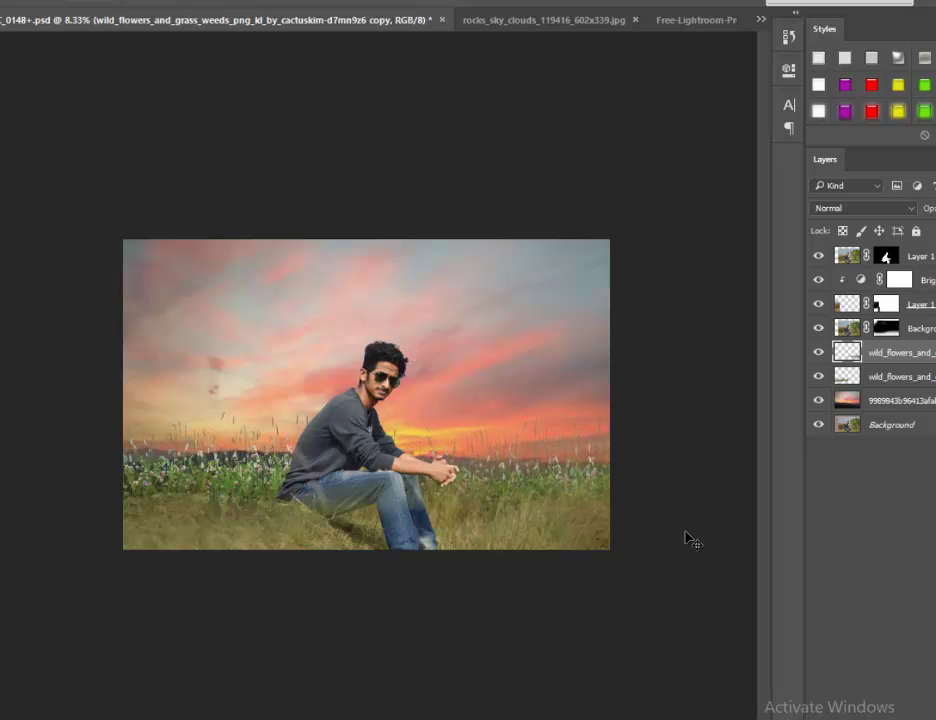
pyautogui.click(918, 376)
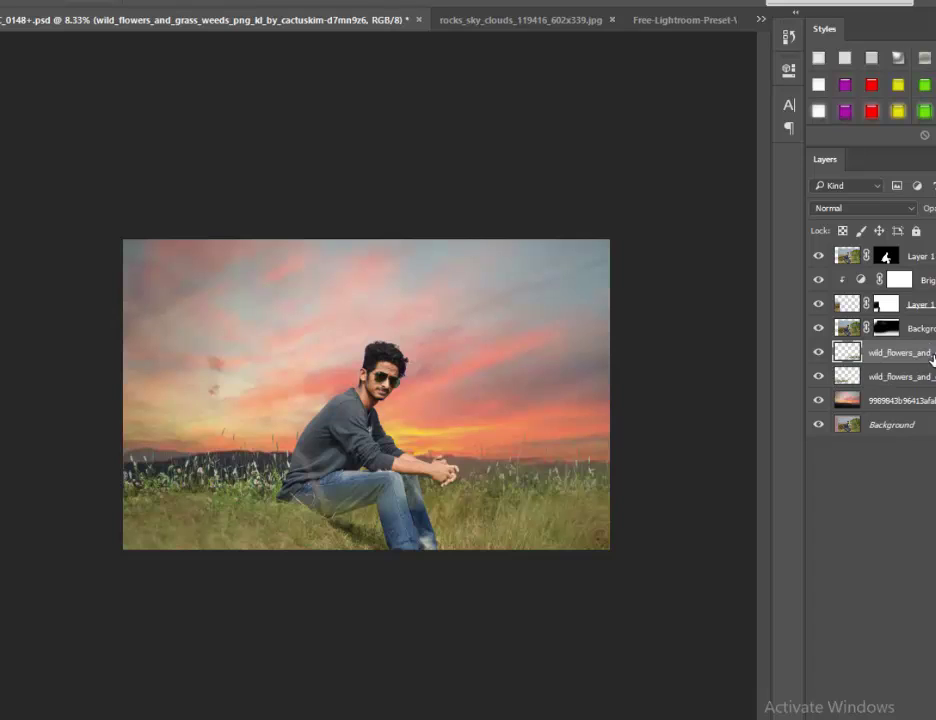
# Step: Merge the two flower layers, give them a Gaussian Blur, and save
pyautogui.hotkey('ctrl', 'e')
pyautogui.click(205, 0)
pyautogui.moveTo(215, 150)
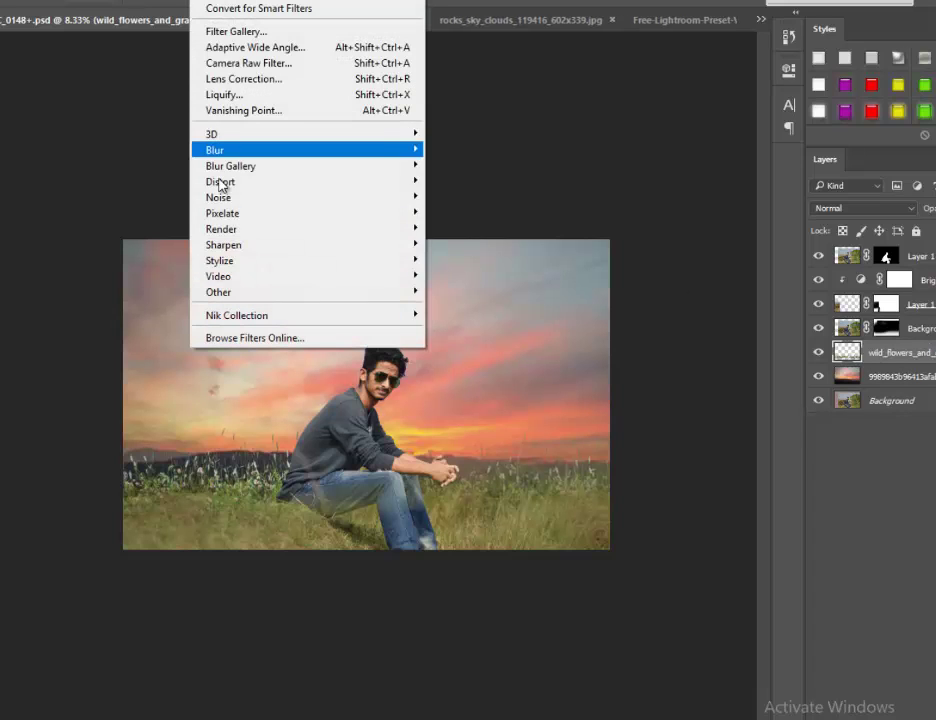
pyautogui.click(489, 214)
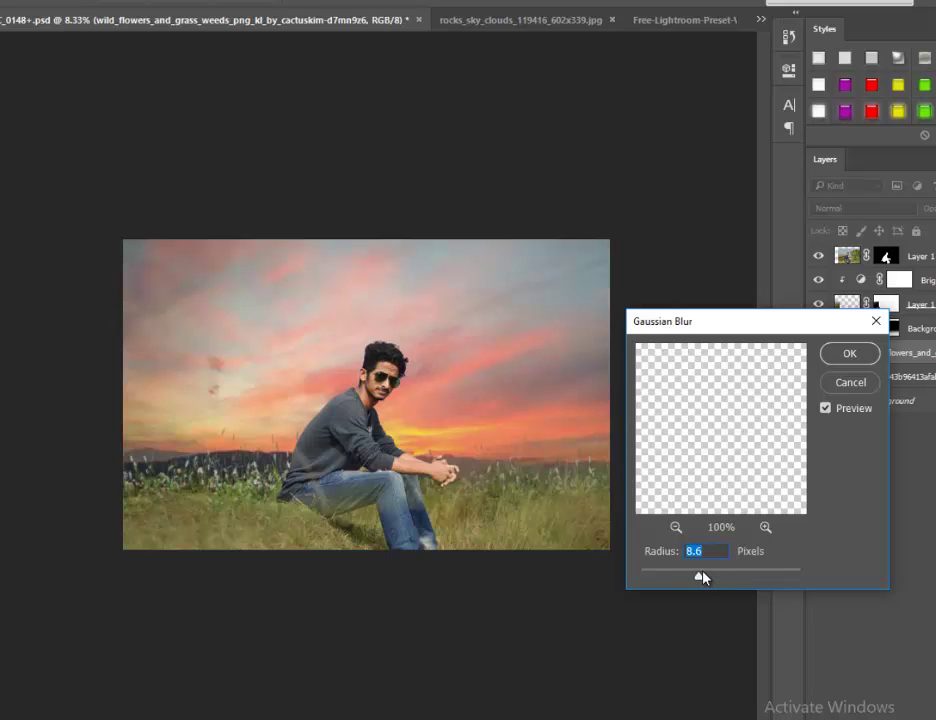
pyautogui.press('Return')
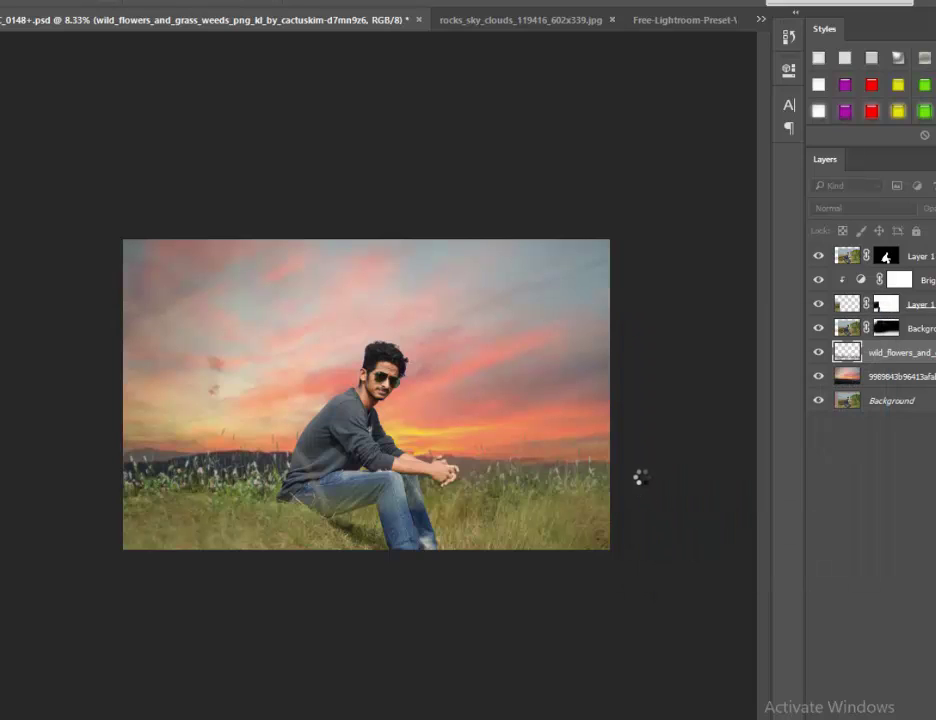
pyautogui.hotkey('ctrl', 's')
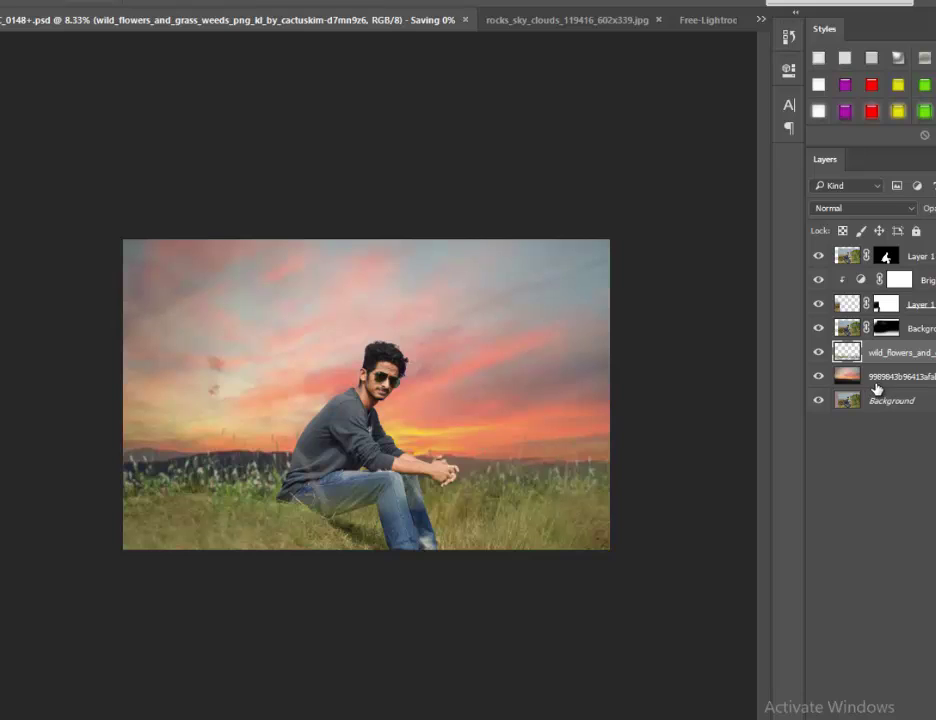
# Step: Apply a Gaussian Blur of about 18 pixels to the sunset sky layer
pyautogui.click(876, 382)
pyautogui.click(210, 2)
pyautogui.moveTo(260, 150)
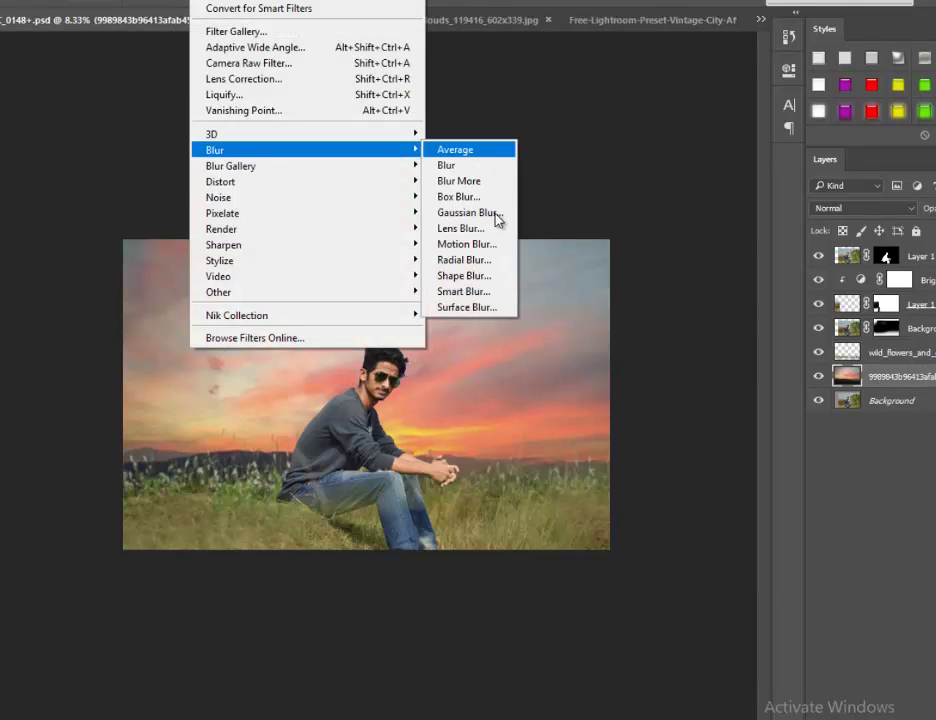
pyautogui.click(496, 215)
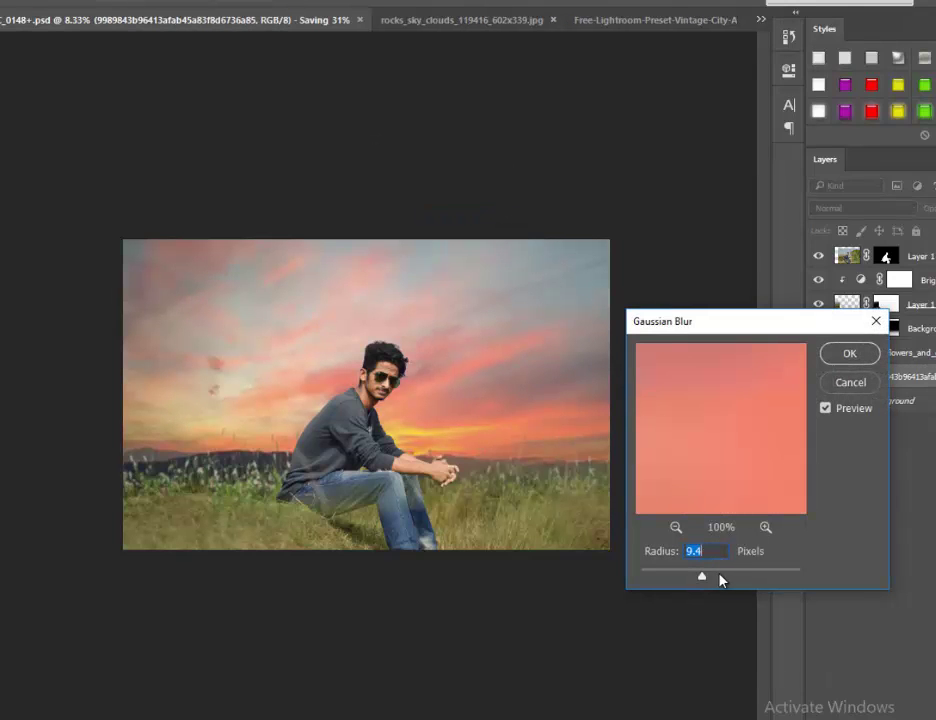
pyautogui.moveTo(735, 578); pyautogui.dragTo(706, 577)
pyautogui.click(850, 356)
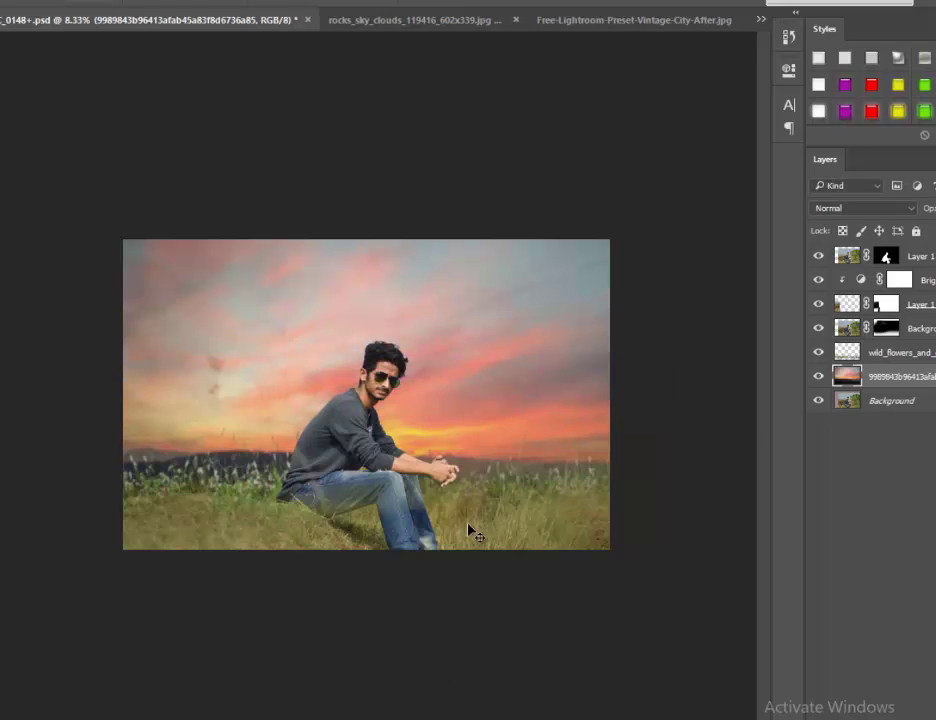
# Step: Add a Color Balance layer clipped to Layer 1 copy, midtones +19 red and -6 toward yellow
pyautogui.click(926, 260)
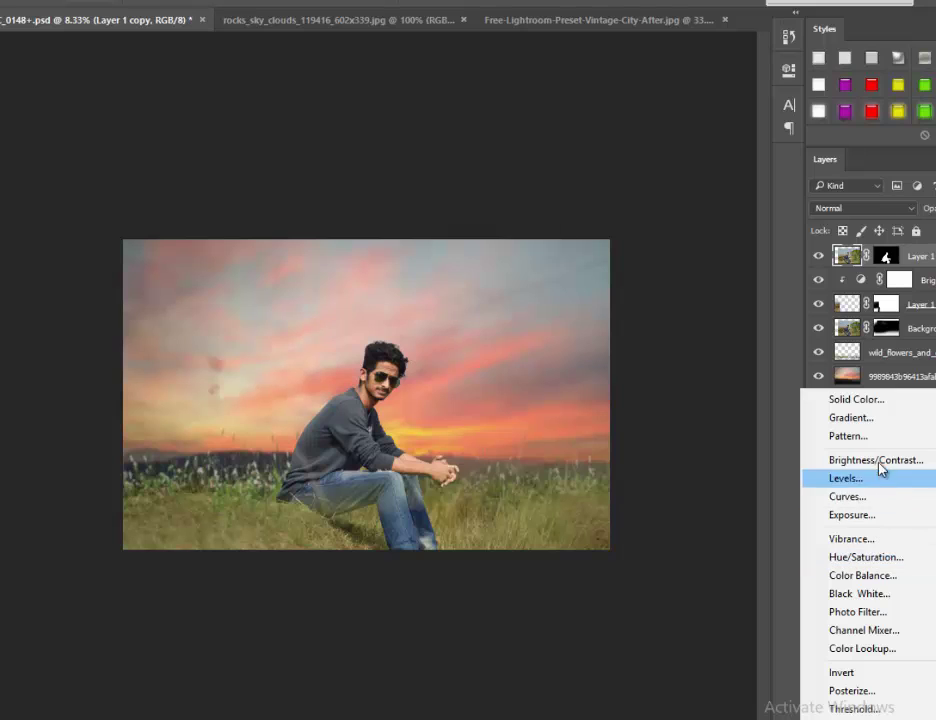
pyautogui.click(865, 576)
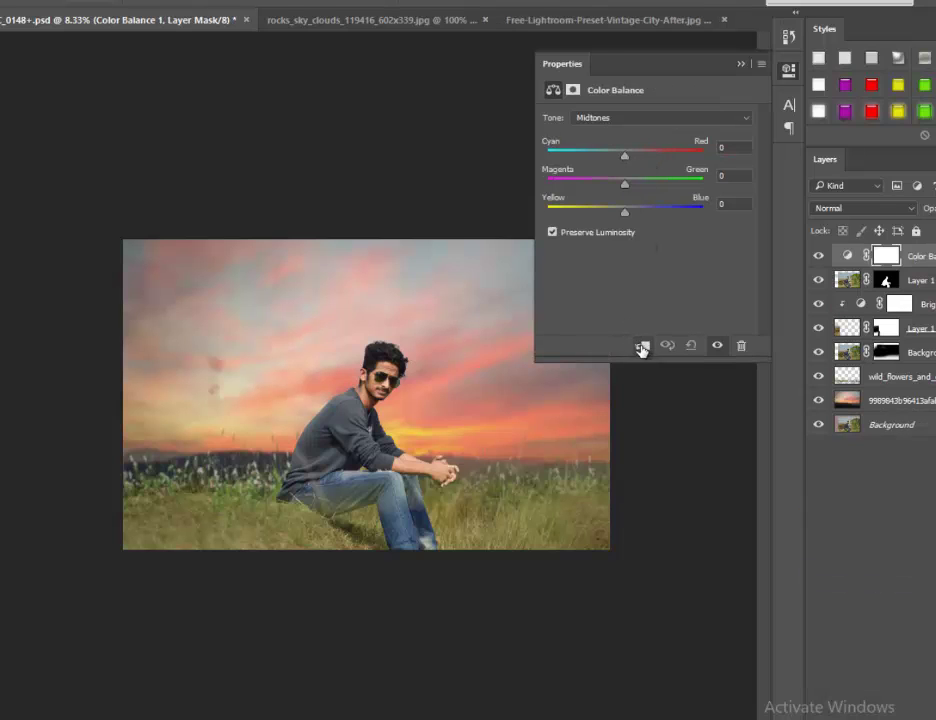
pyautogui.click(641, 347)
pyautogui.moveTo(624, 157)
pyautogui.mouseDown()
pyautogui.moveTo(682, 160)
pyautogui.moveTo(633, 157)
pyautogui.mouseUp()
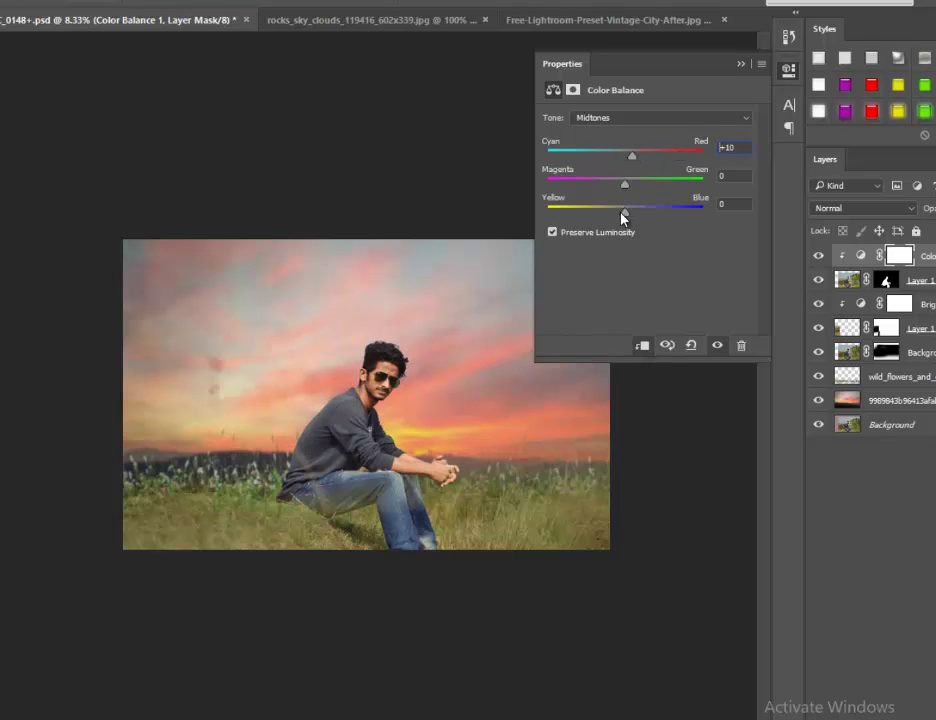
pyautogui.moveTo(623, 214); pyautogui.dragTo(610, 214)
pyautogui.click(789, 70)
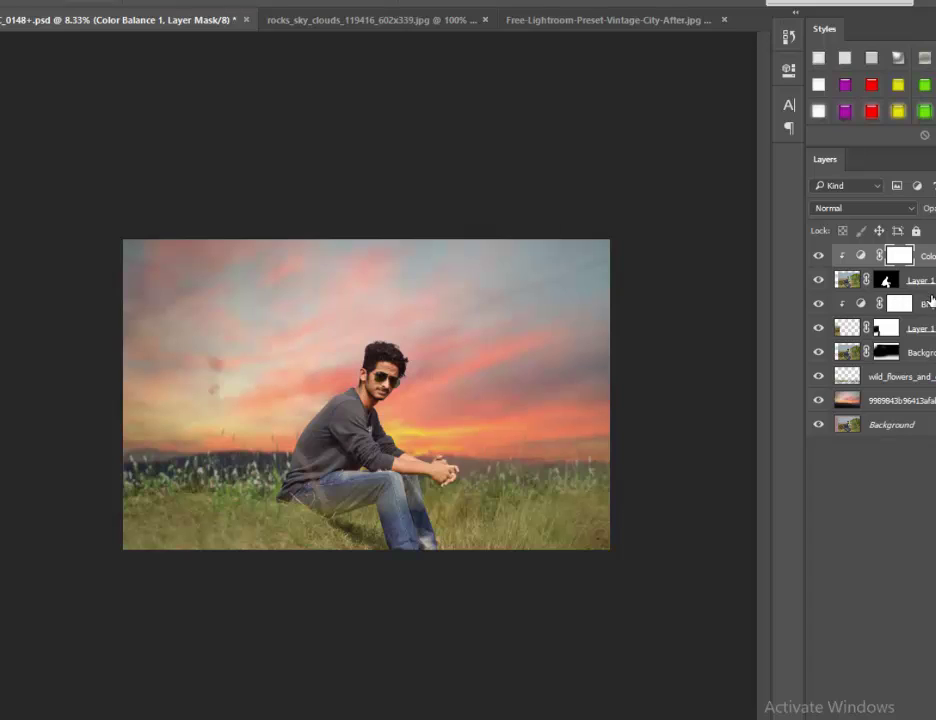
# Step: Select the Brightness/Contrast, Background copy and Layer 1 layers
pyautogui.click(928, 304)
pyautogui.click(930, 352)
pyautogui.click(930, 329)
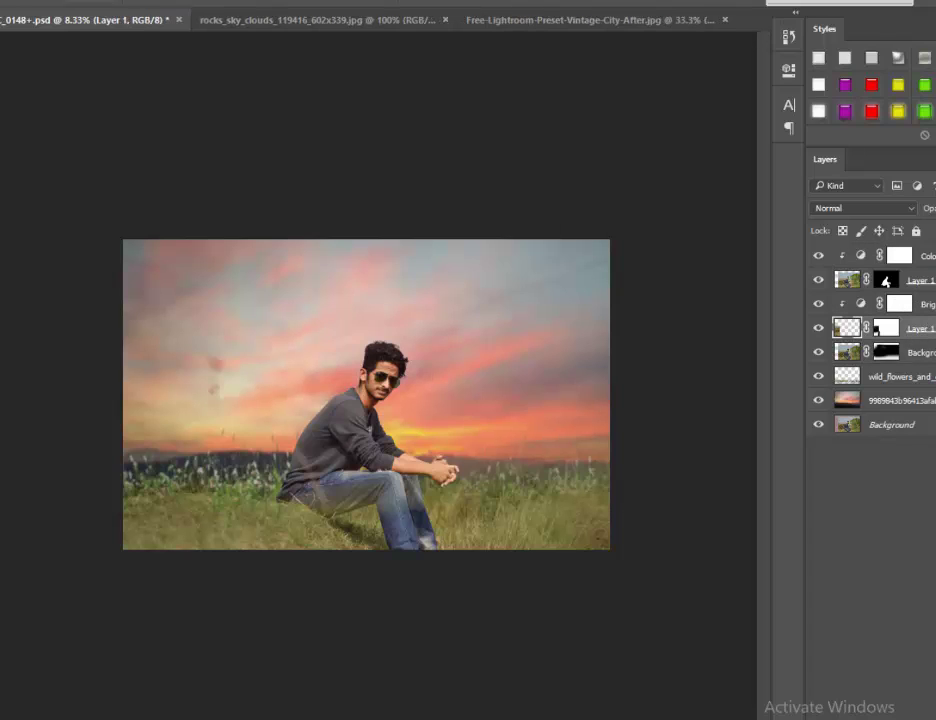
# Step: Merge Brightness/Contrast, Layer 1 and Background copy into one layer with Ctrl+E and save
pyautogui.press('Delete')
pyautogui.hotkey('ctrl', 'z')
pyautogui.hotkey('alt', '[')
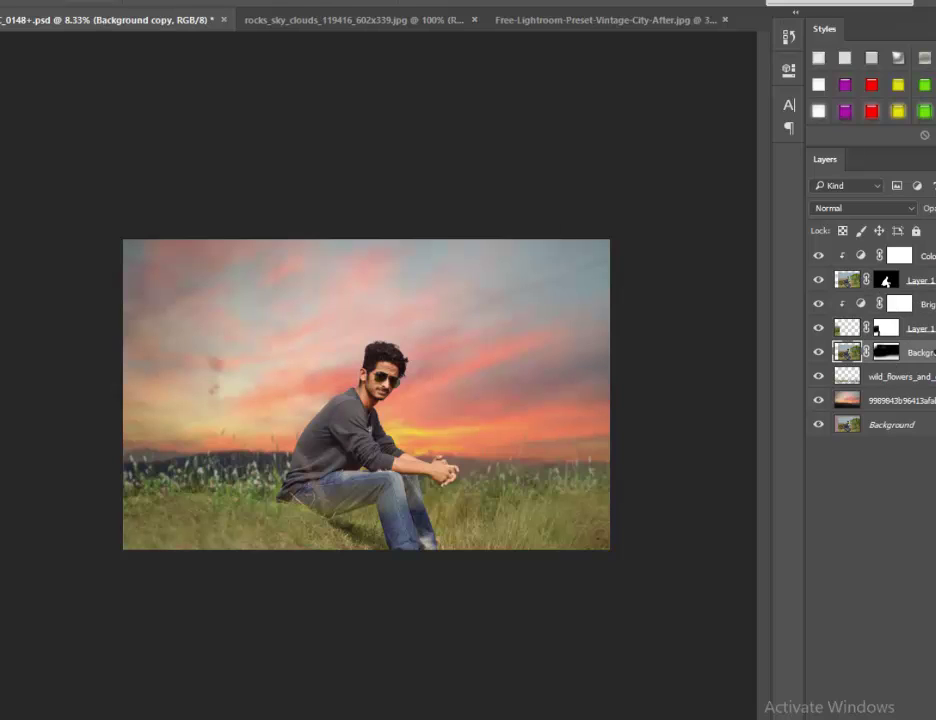
pyautogui.press('Delete')
pyautogui.hotkey('ctrl', 'z')
pyautogui.hotkey('ctrl', 'z')
pyautogui.hotkey('ctrl', 'z')
pyautogui.hotkey('ctrl', 'z')
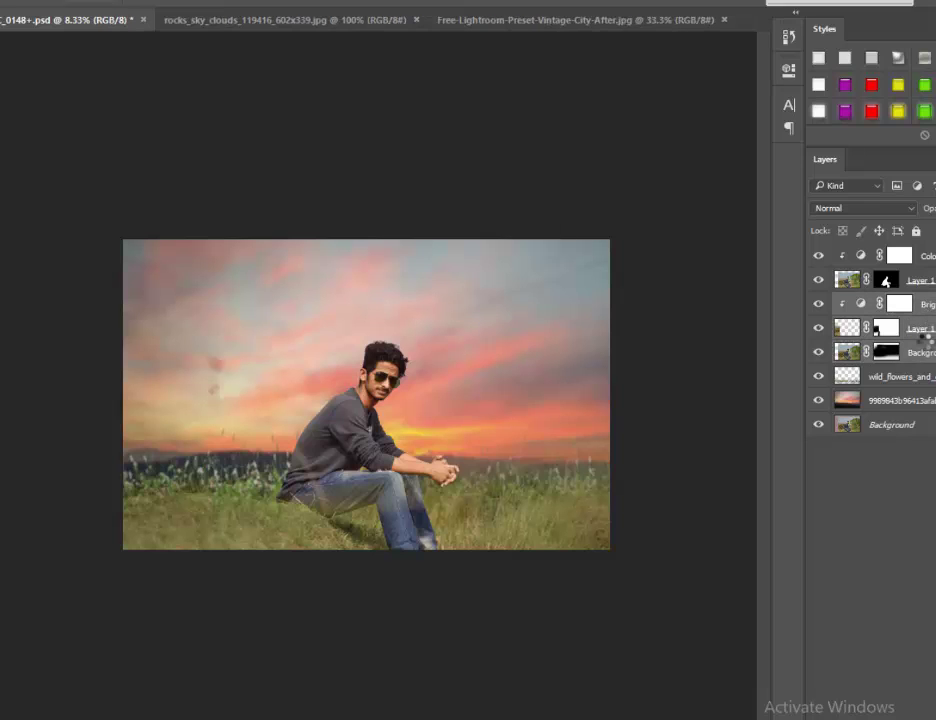
pyautogui.hotkey('ctrl', 'e')
pyautogui.hotkey('ctrl', 's')
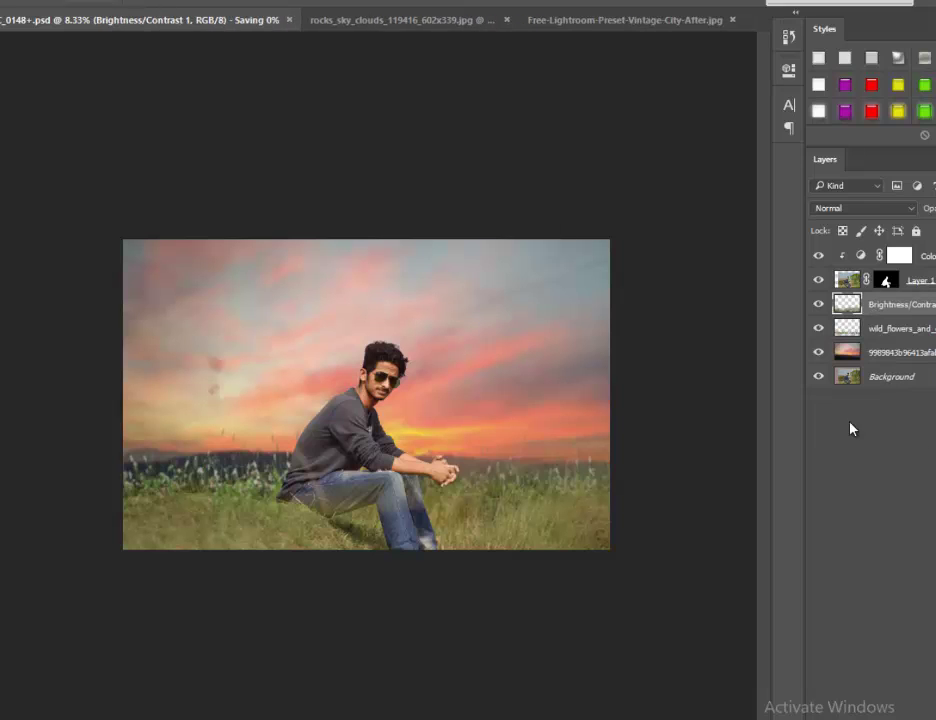
# Step: Review the whole photo and select the Color Balance layer
pyautogui.hotkey('ctrl', '-')
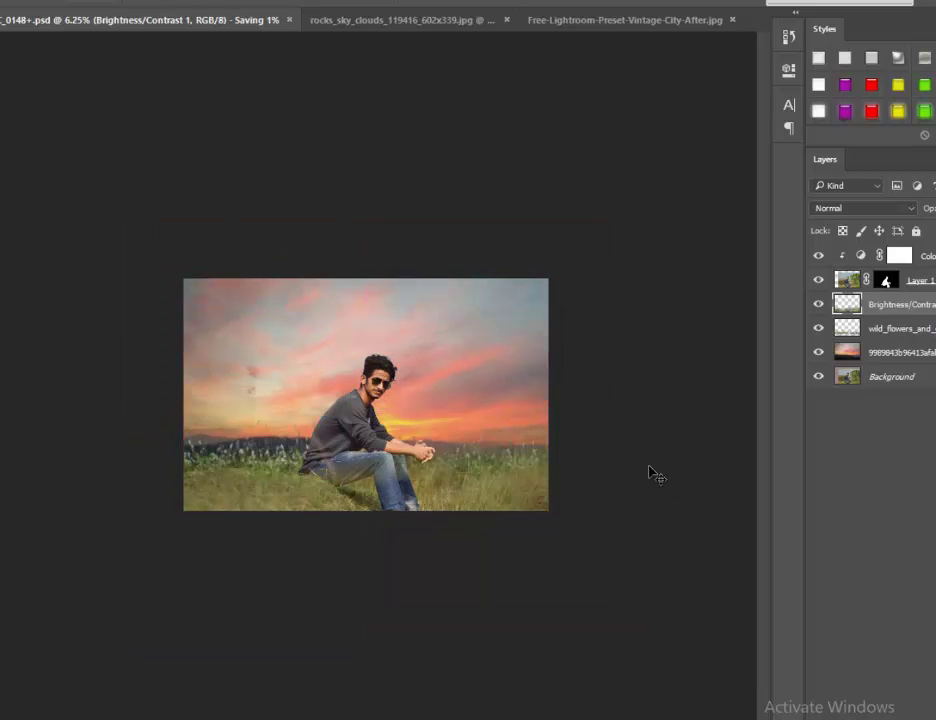
pyautogui.click(706, 397)
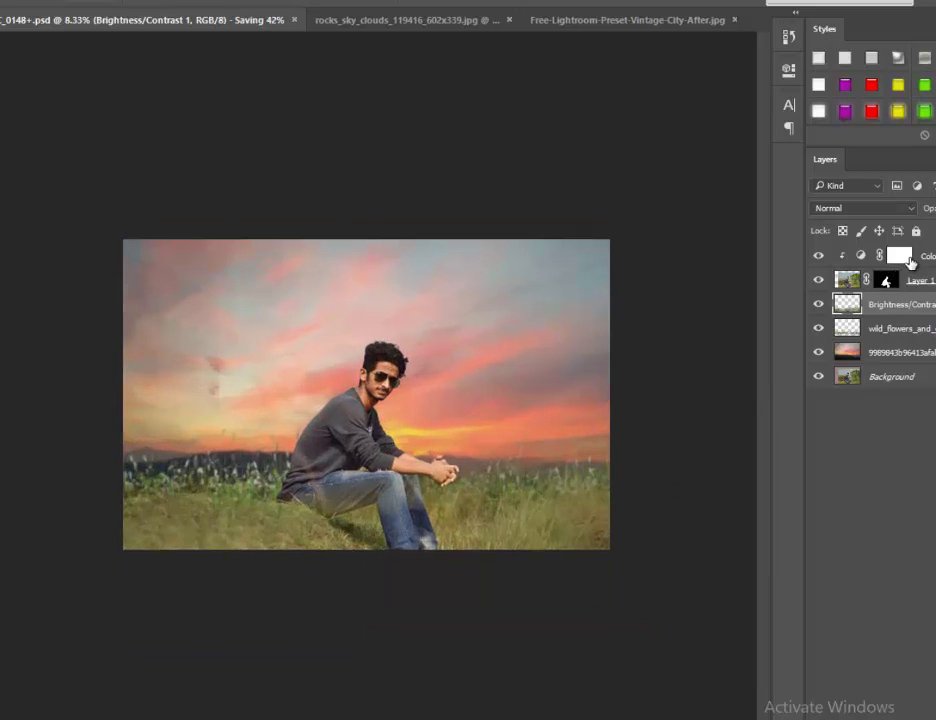
pyautogui.hotkey('alt', '.')
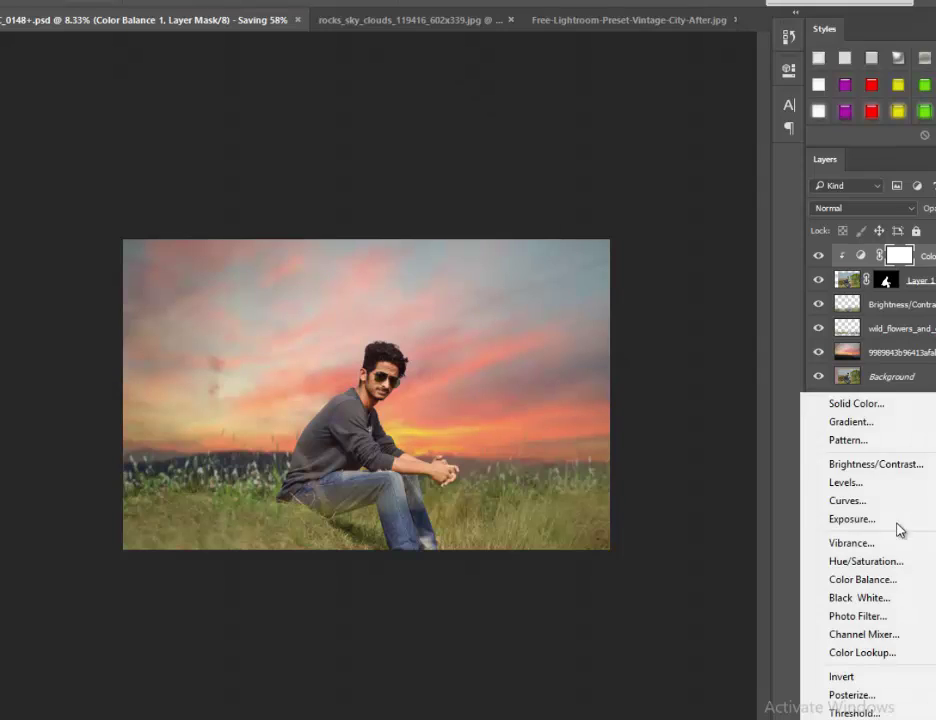
# Step: Add a Brightness/Contrast layer with Brightness -71 and slightly lower contrast
pyautogui.click(893, 466)
pyautogui.moveTo(657, 160); pyautogui.dragTo(600, 182)
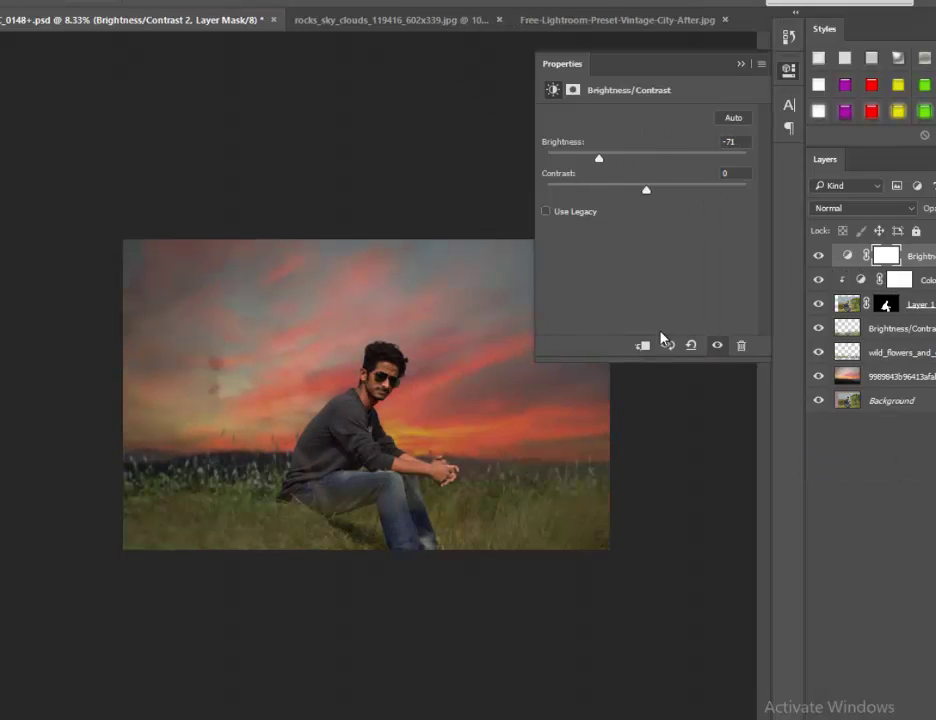
pyautogui.moveTo(671, 193); pyautogui.dragTo(661, 195)
pyautogui.click(740, 64)
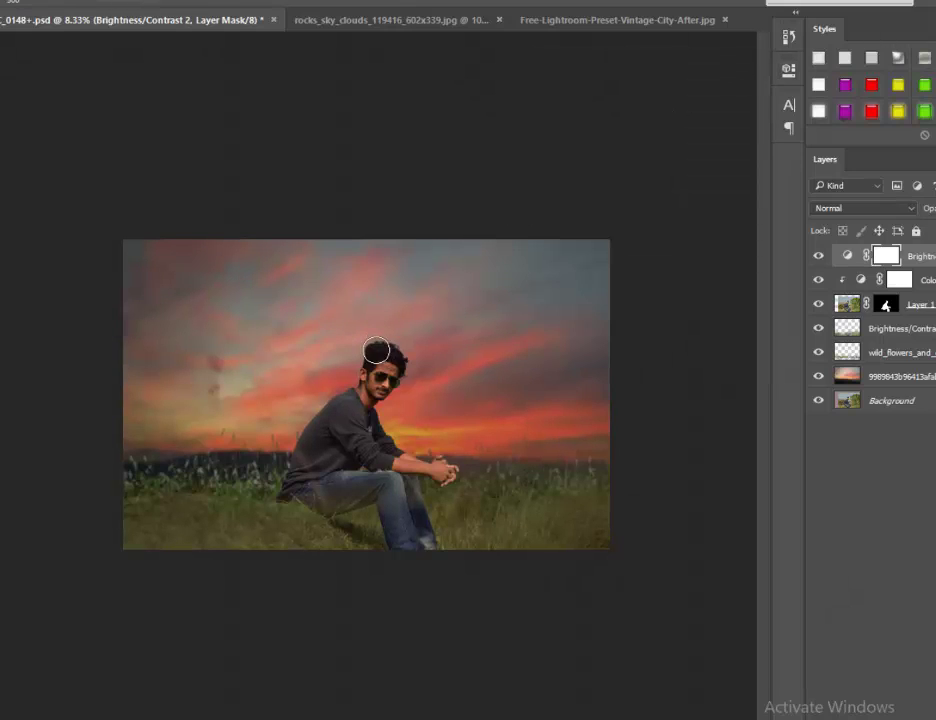
# Step: Mask the darkening off the man, enlarge the bright spot around him, and lighten the left sky
pyautogui.moveTo(374, 360); pyautogui.dragTo(385, 360)
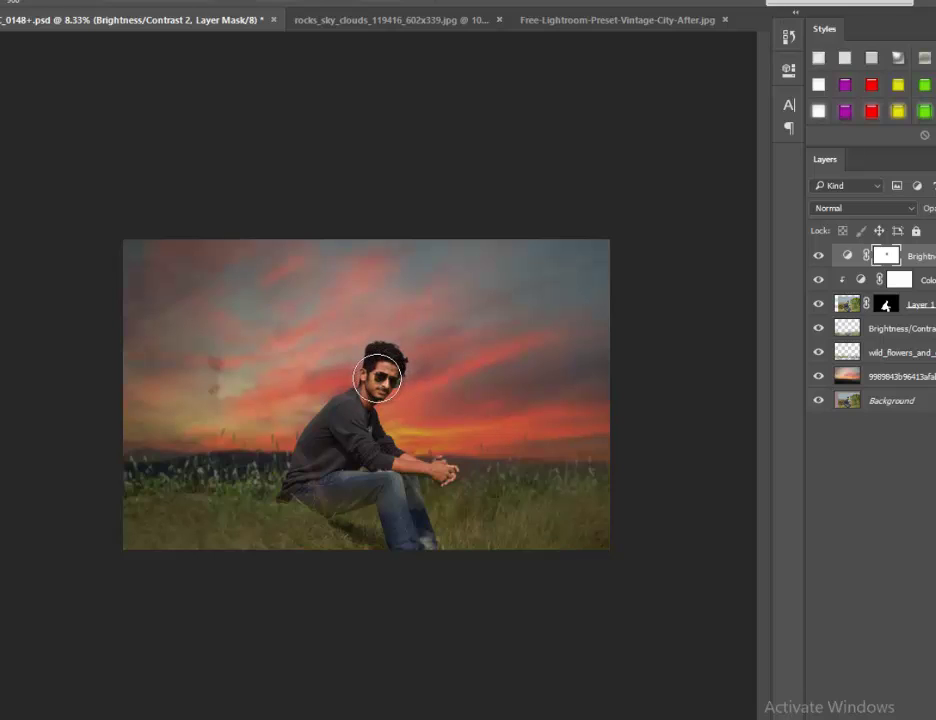
pyautogui.hotkey('ctrl', 't')
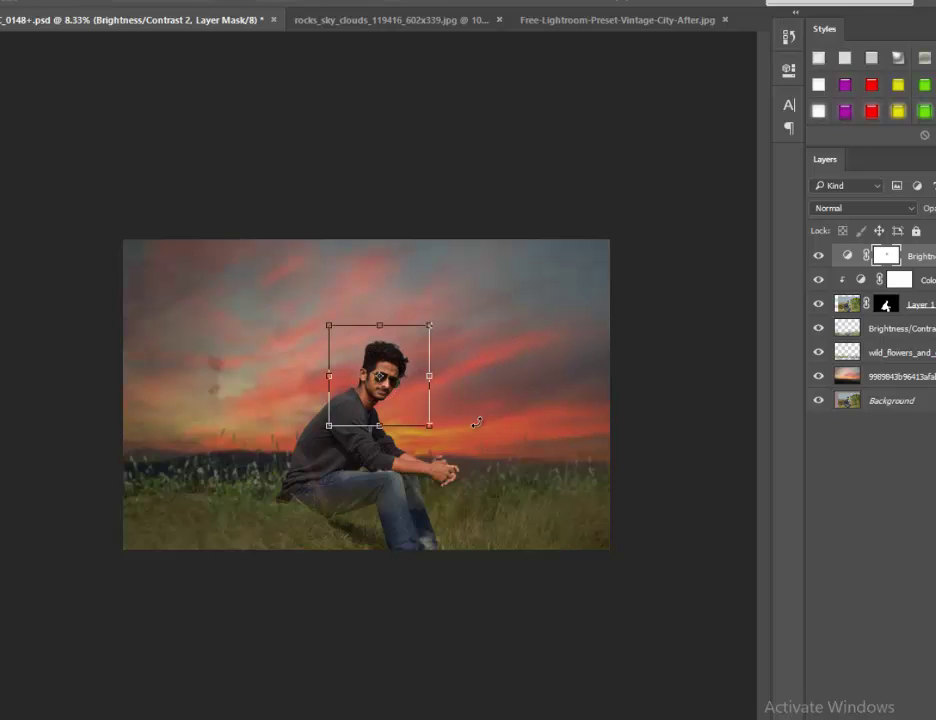
pyautogui.moveTo(457, 445)
pyautogui.mouseDown()
pyautogui.moveTo(737, 570)
pyautogui.moveTo(723, 558)
pyautogui.mouseUp()
pyautogui.press('Return')
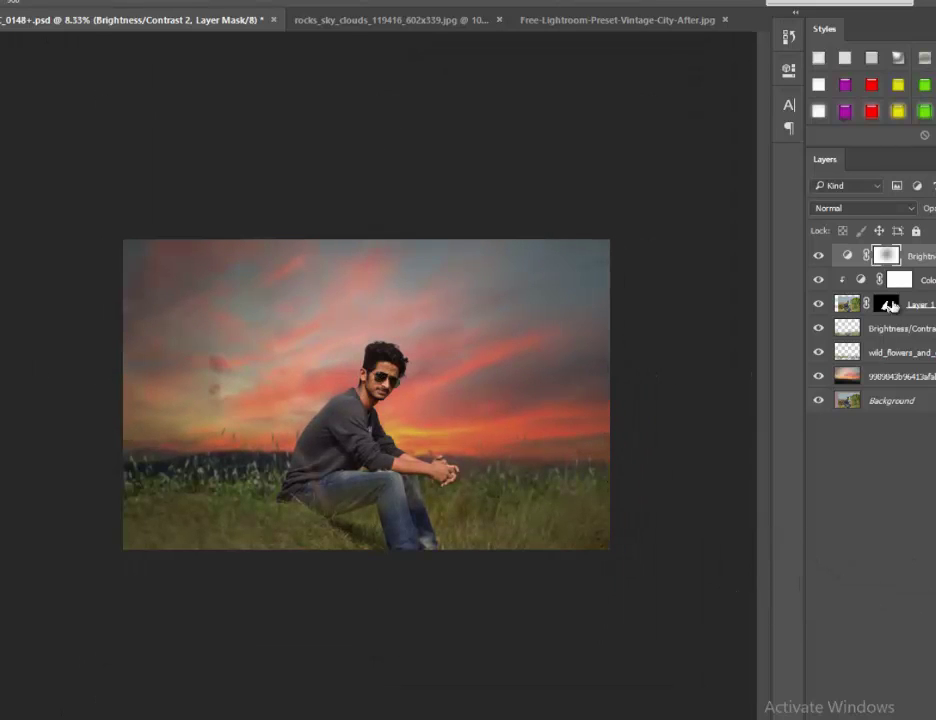
pyautogui.press(']')
pyautogui.press(']')
pyautogui.press(']')
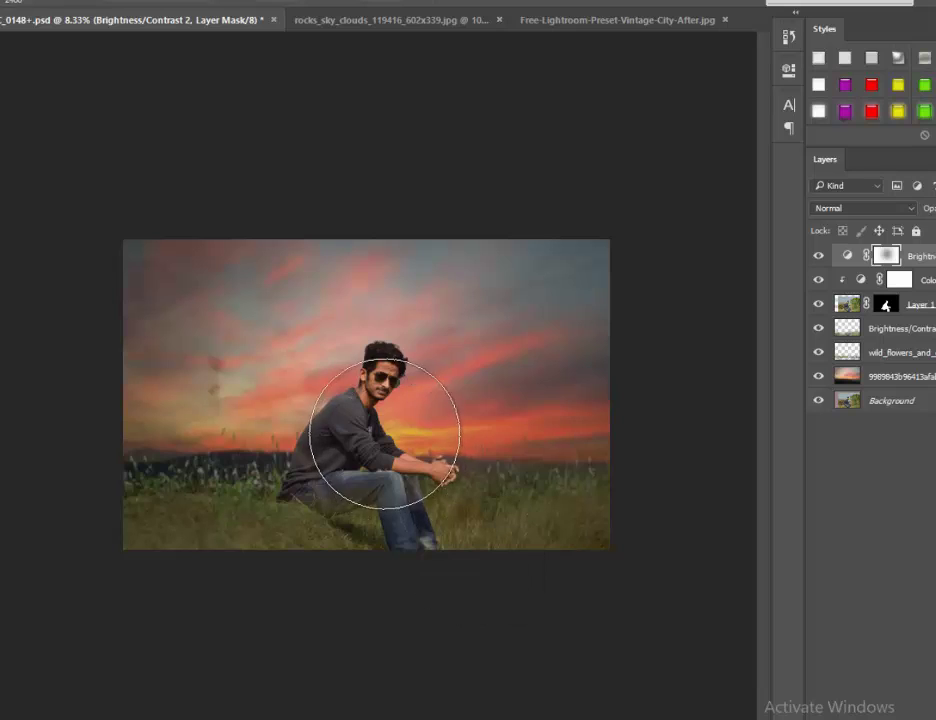
pyautogui.press(']')
pyautogui.press(']')
pyautogui.press(']')
pyautogui.press(']')
pyautogui.press(']')
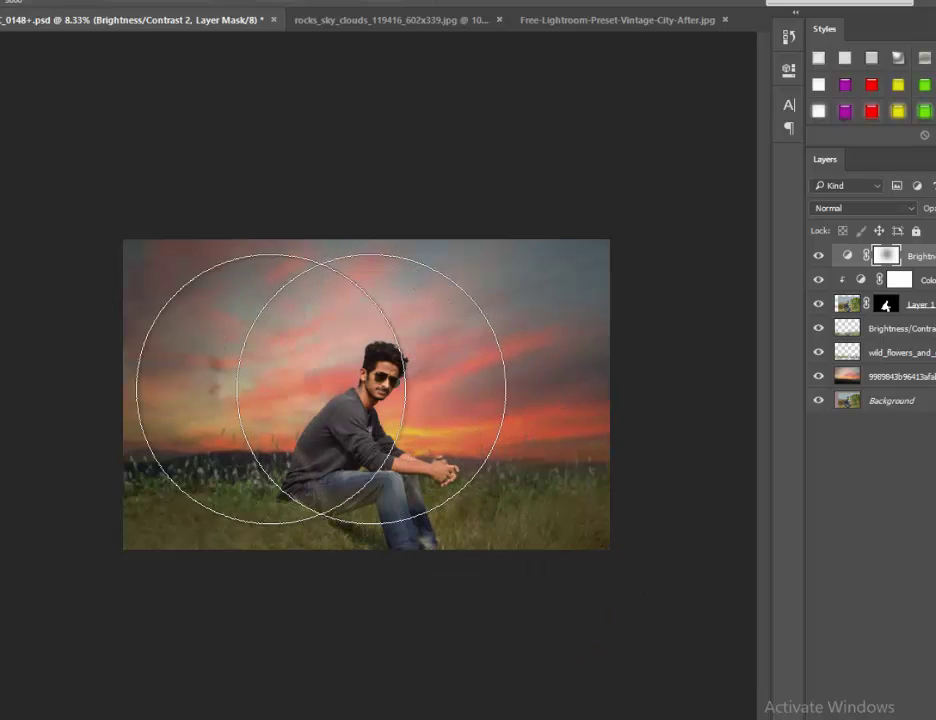
pyautogui.moveTo(162, 337); pyautogui.dragTo(30, 20)
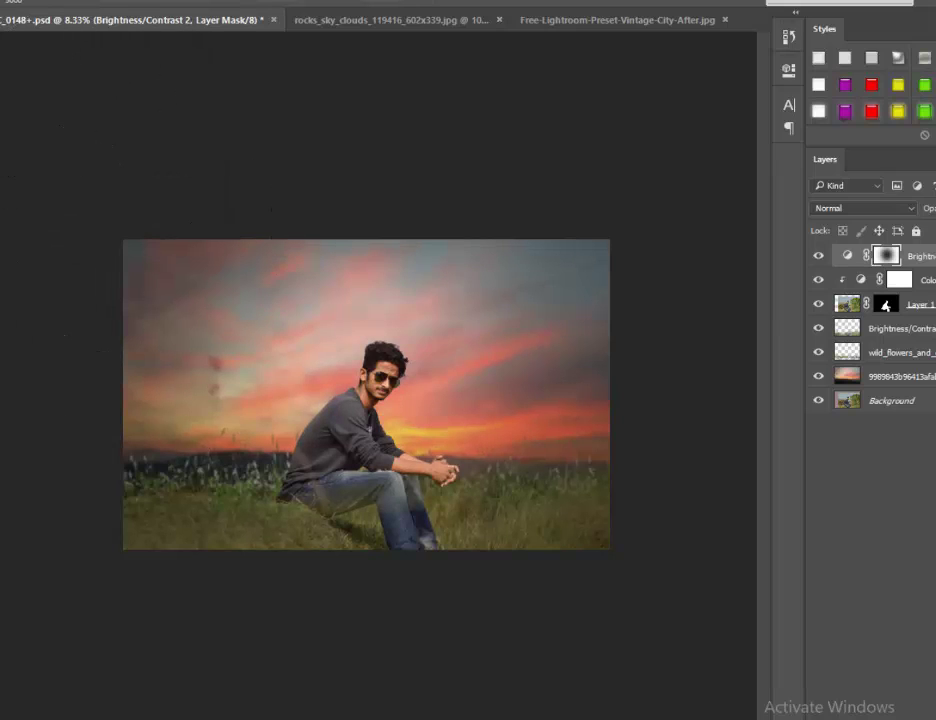
pyautogui.hotkey('ctrl', '-')
pyautogui.hotkey('ctrl', 's')
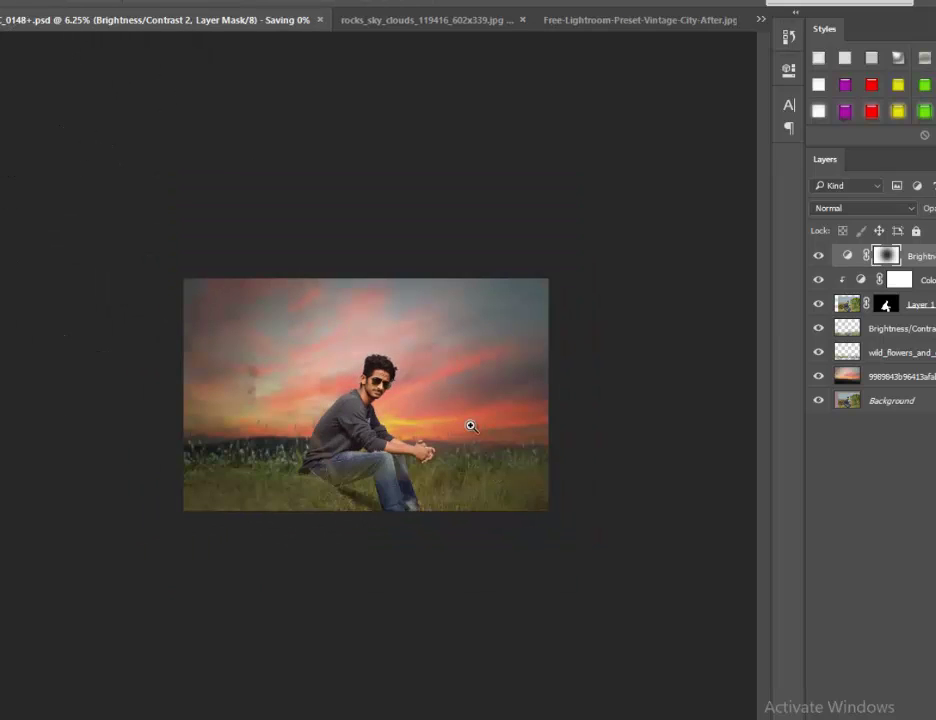
pyautogui.hotkey('ctrl', '+')
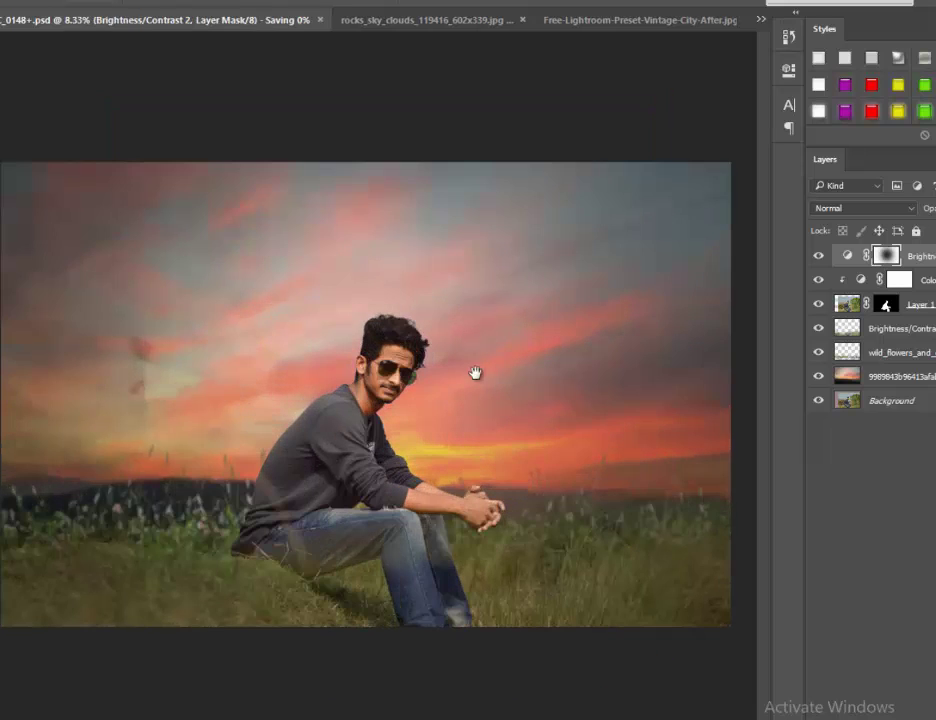
pyautogui.hotkey('ctrl', '-')
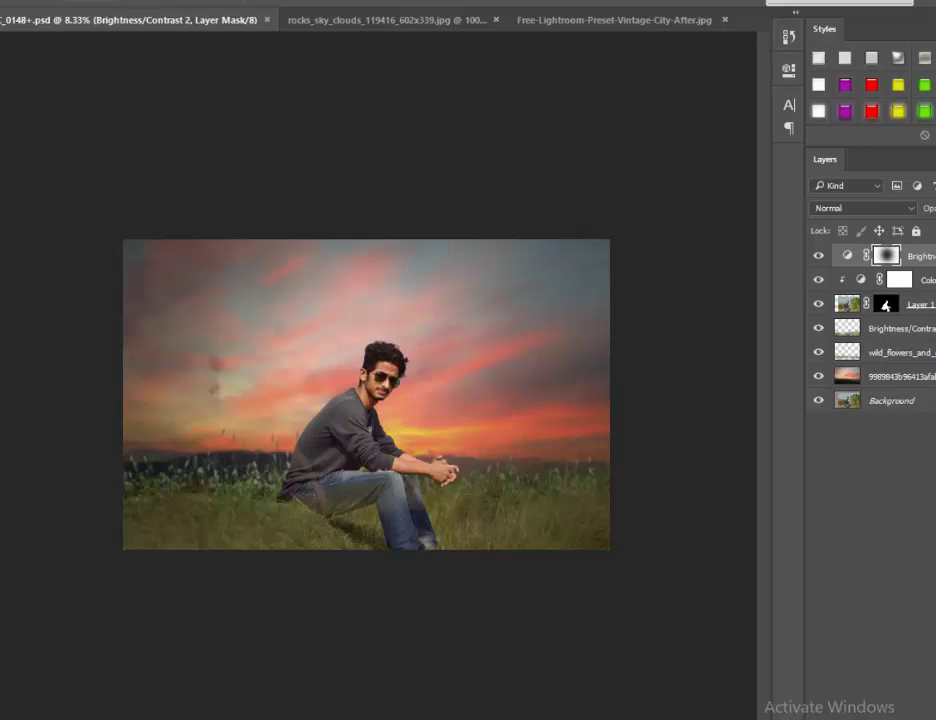
pyautogui.click(872, 712)
# Step: Add a Color Lookup layer using the FoggyNight.3DL 3DLUT file
pyautogui.click(857, 657)
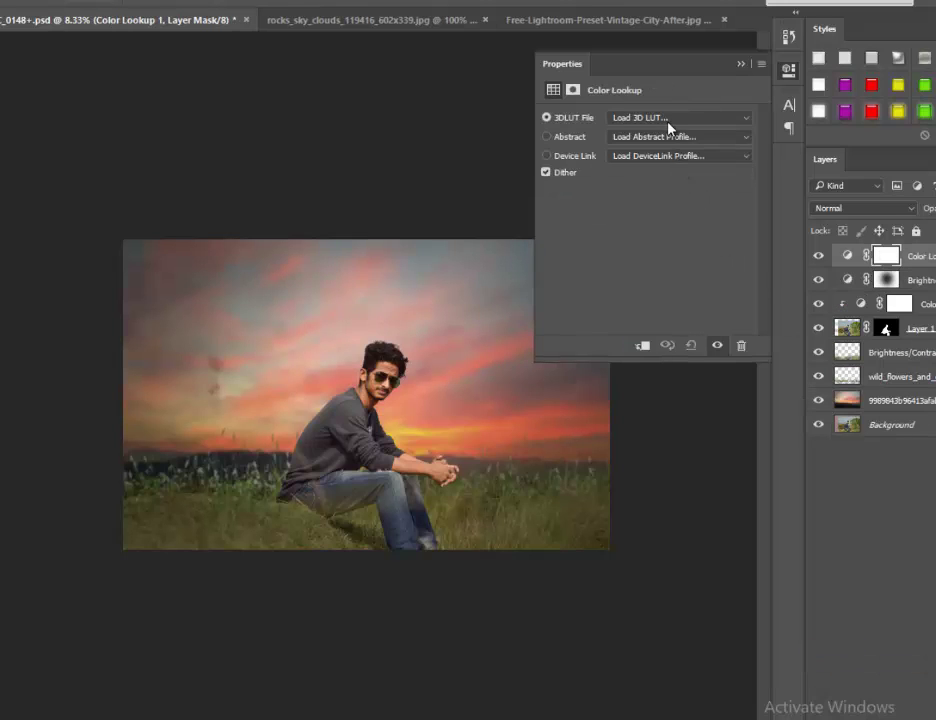
pyautogui.click(668, 118)
pyautogui.click(660, 217)
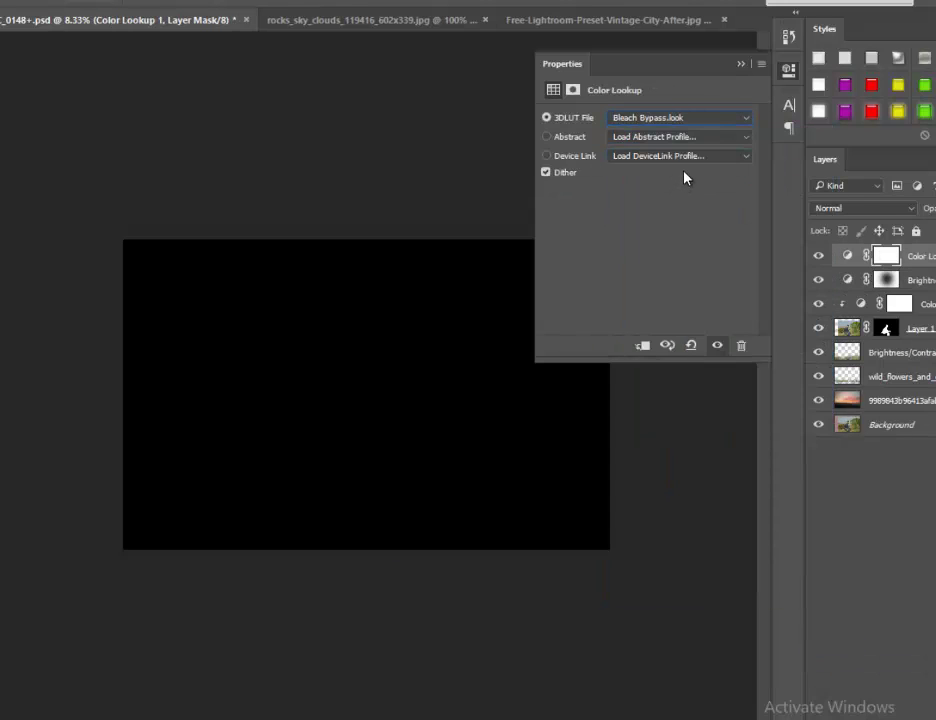
pyautogui.press('Down')
pyautogui.press('Down')
pyautogui.press('Down')
pyautogui.press('Down')
pyautogui.press('Down')
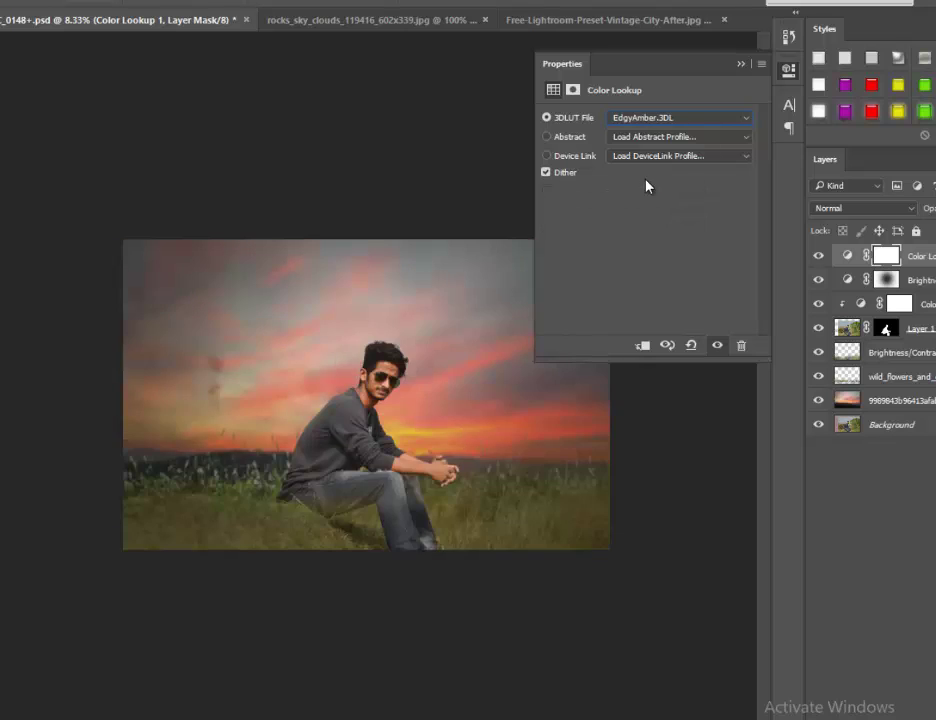
pyautogui.press('Down')
pyautogui.press('Down')
pyautogui.press('Down')
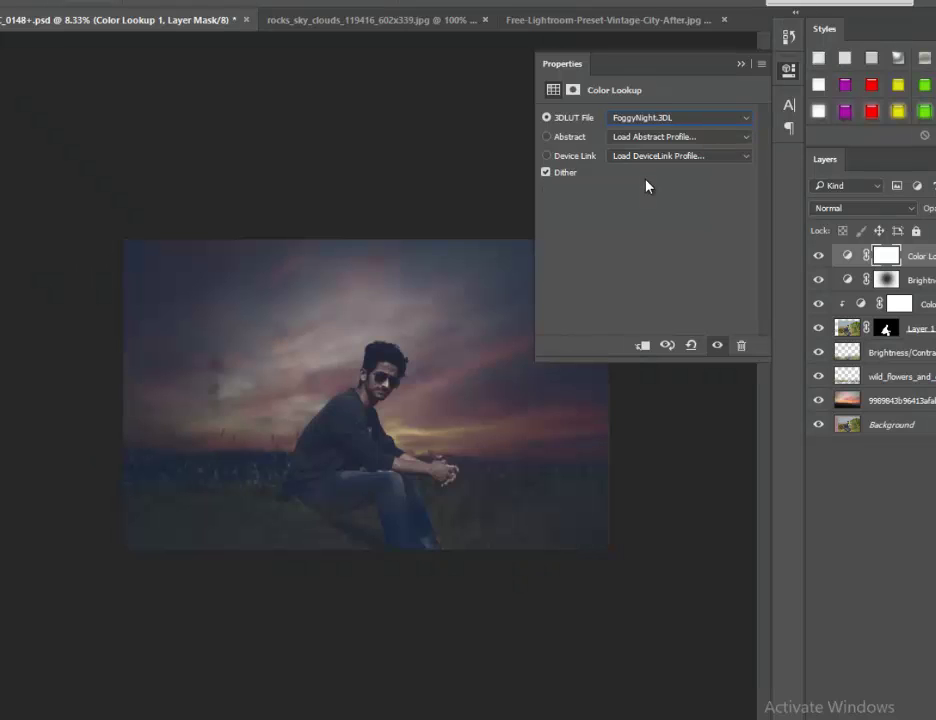
pyautogui.press('Down')
pyautogui.press('Up')
# Step: Drag a gradient on the Color Lookup mask so the sky keeps its warm tones
pyautogui.click(740, 65)
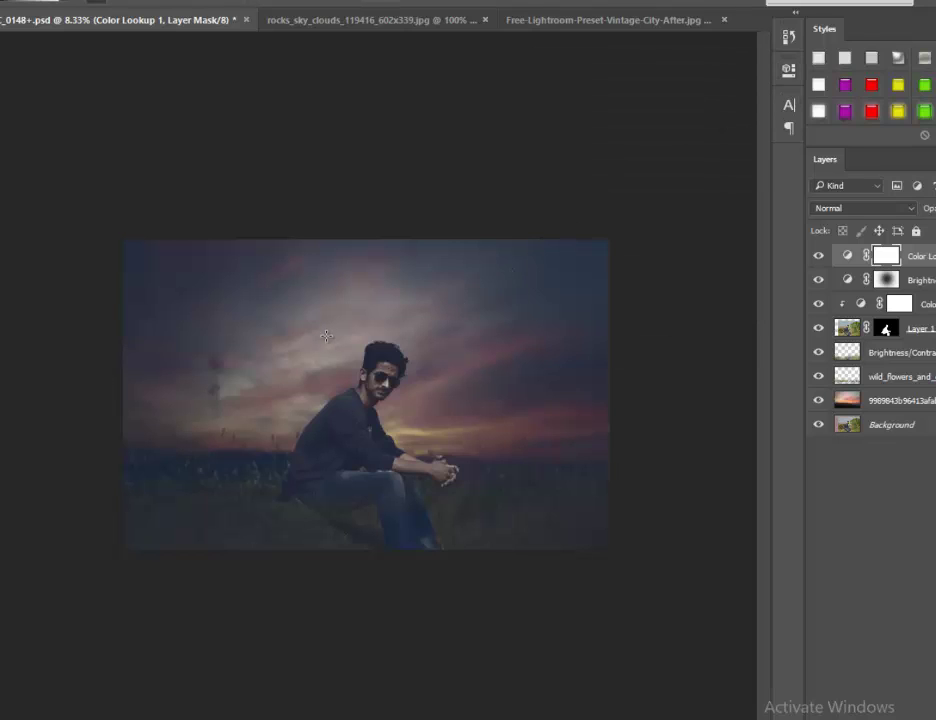
pyautogui.moveTo(340, 440); pyautogui.dragTo(340, 521)
pyautogui.moveTo(359, 447)
pyautogui.mouseDown()
pyautogui.moveTo(361, 523)
pyautogui.moveTo(518, 536)
pyautogui.mouseUp()
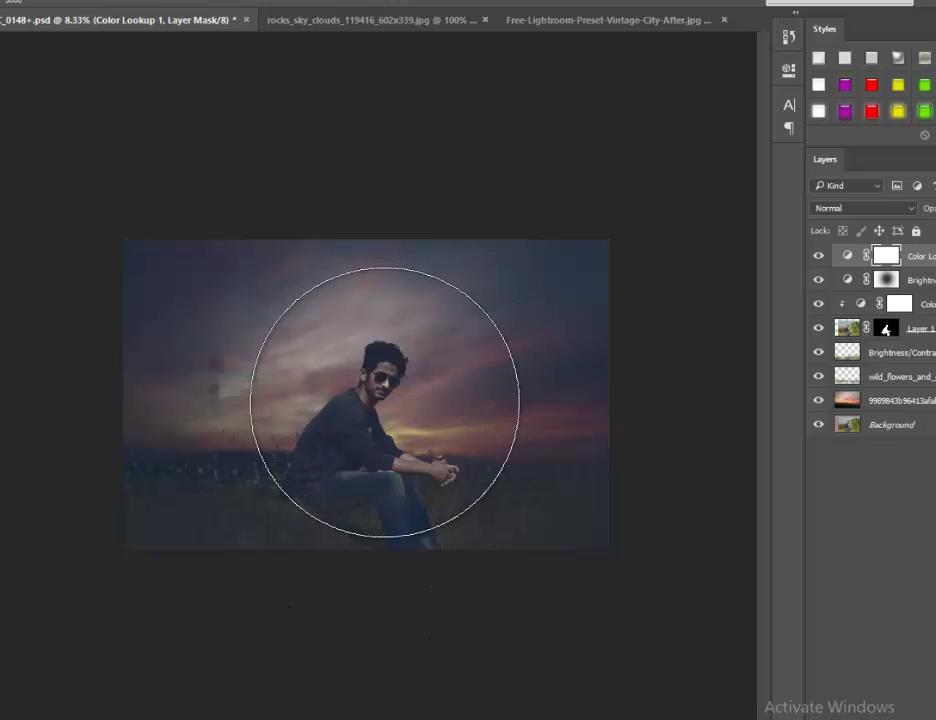
# Step: Repaint warmth near the man, stretch the Color Lookup mask past all image edges, lower its opacity
pyautogui.moveTo(385, 402); pyautogui.dragTo(368, 392)
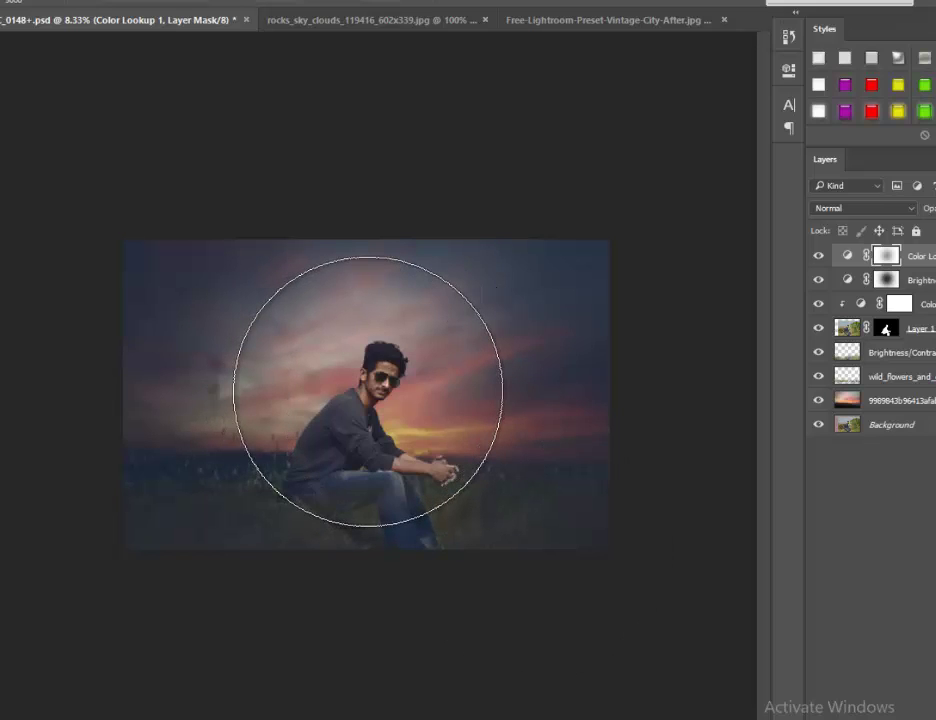
pyautogui.moveTo(368, 391); pyautogui.dragTo(355, 397)
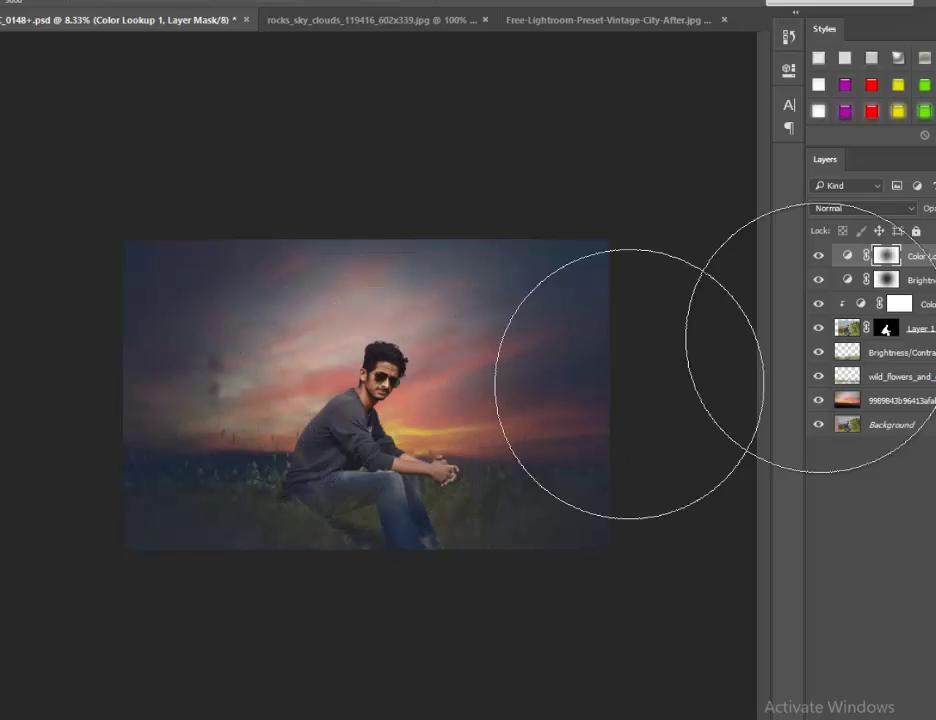
pyautogui.hotkey('ctrl', 't')
pyautogui.moveTo(612, 394); pyautogui.dragTo(706, 394)
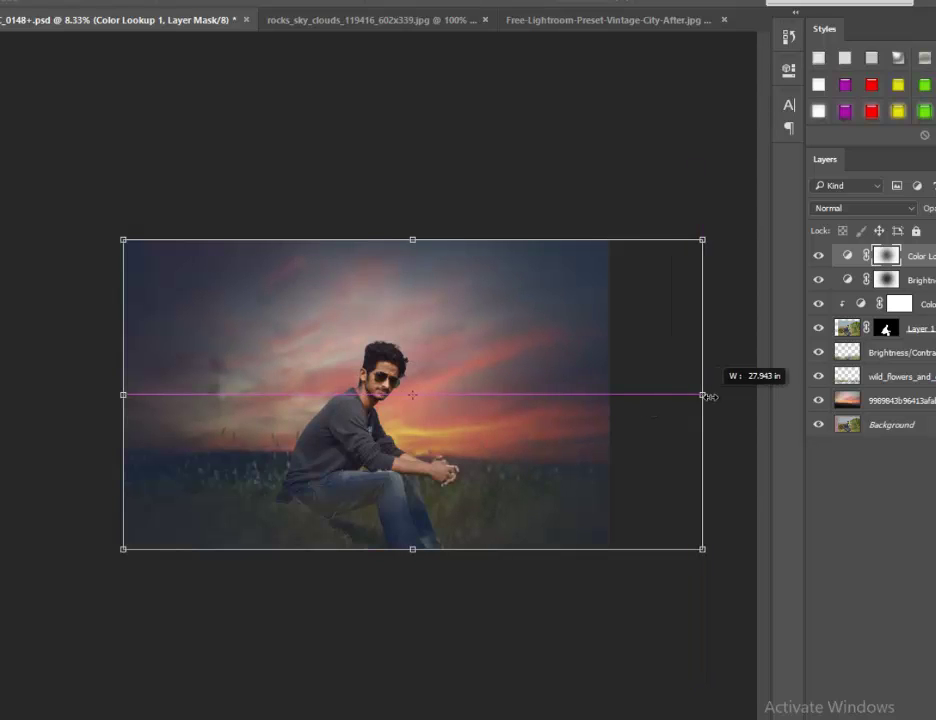
pyautogui.moveTo(88, 371); pyautogui.dragTo(2, 372)
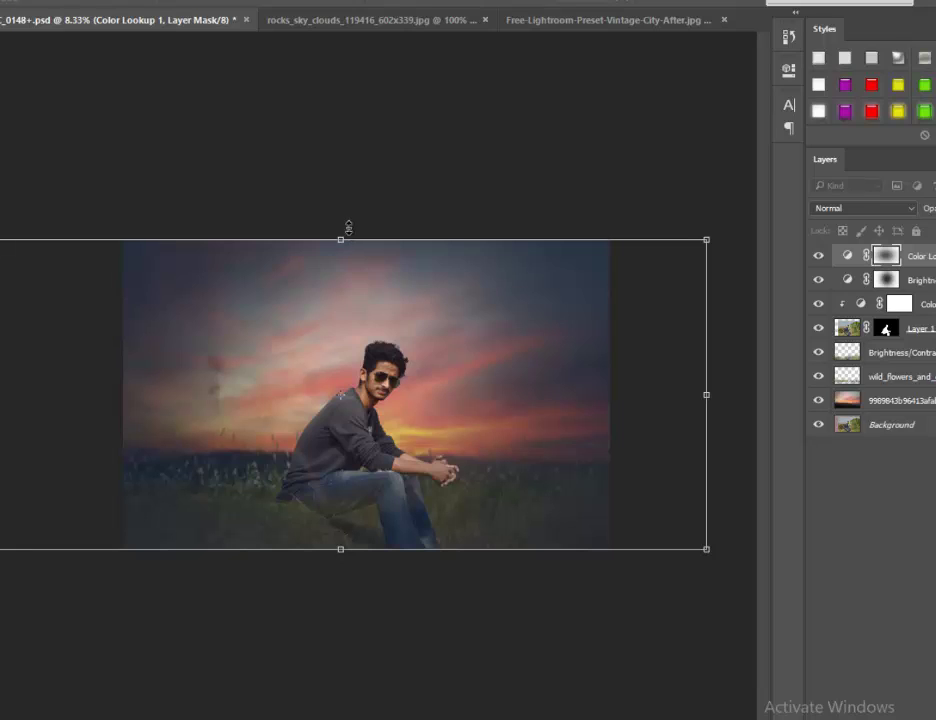
pyautogui.moveTo(348, 227); pyautogui.dragTo(348, 201)
pyautogui.moveTo(341, 552); pyautogui.dragTo(341, 590)
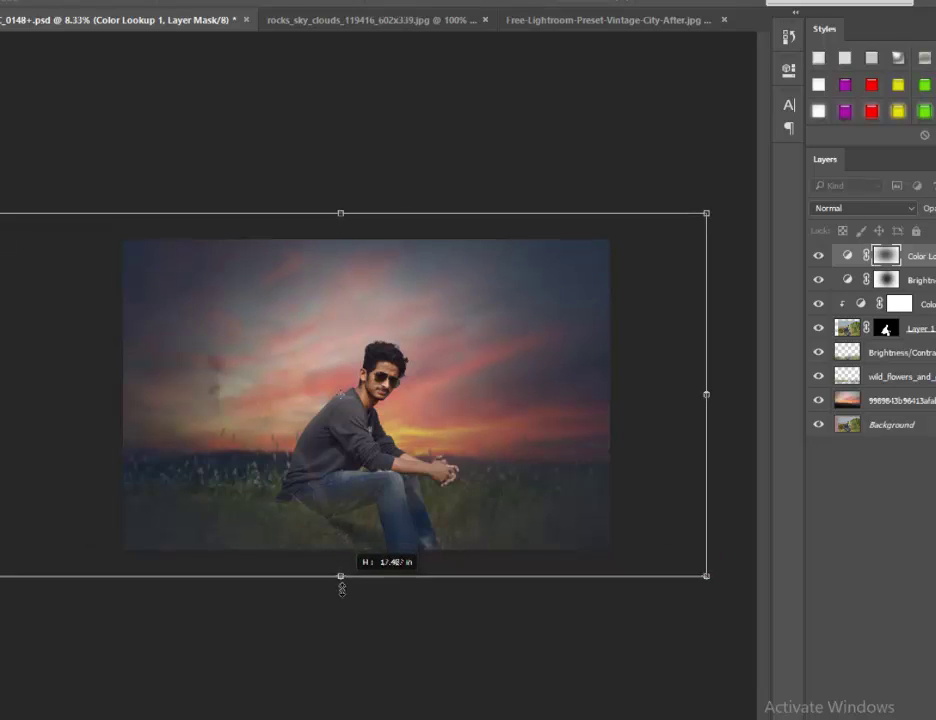
pyautogui.press('Return')
pyautogui.click(818, 256)
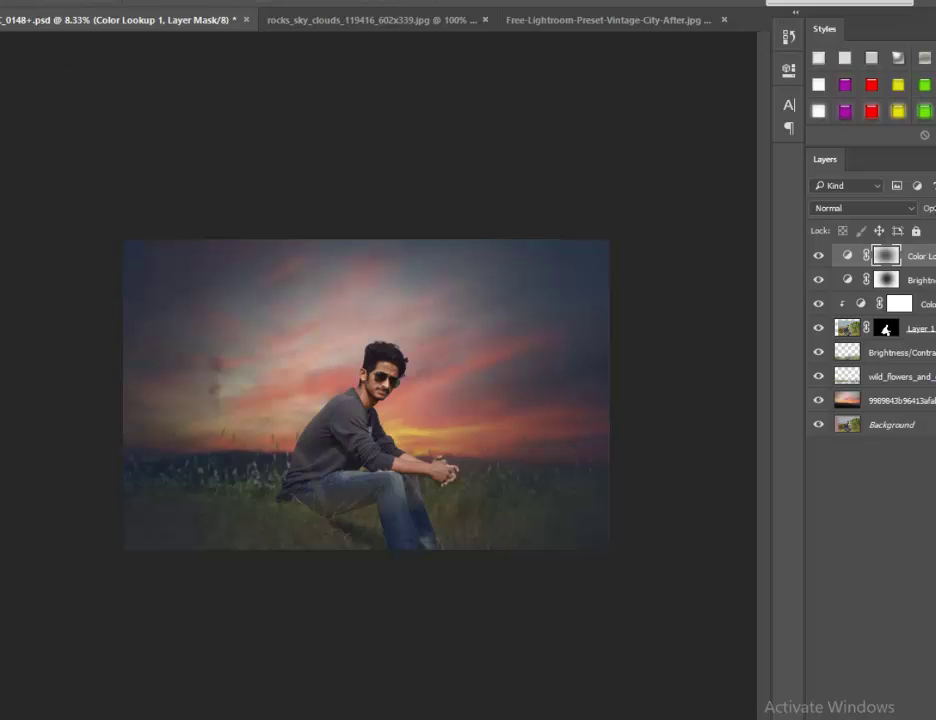
pyautogui.moveTo(929, 208); pyautogui.dragTo(921, 213)
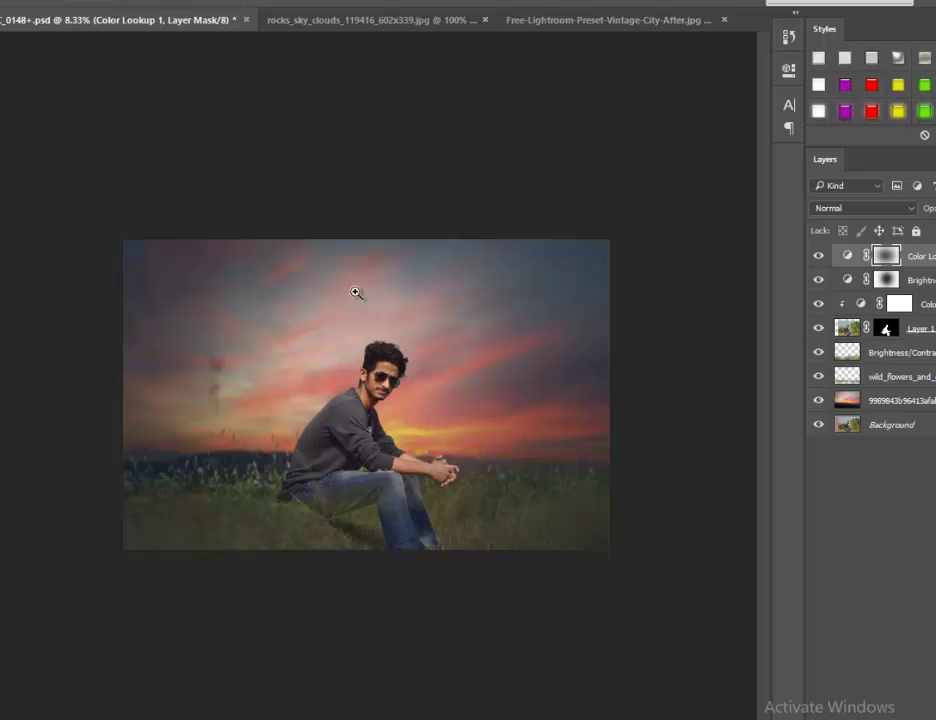
# Step: Save, then add a new empty layer above the Brightness/Contrast layer
pyautogui.hotkey('ctrl', 's')
pyautogui.hotkey('ctrl', '+')
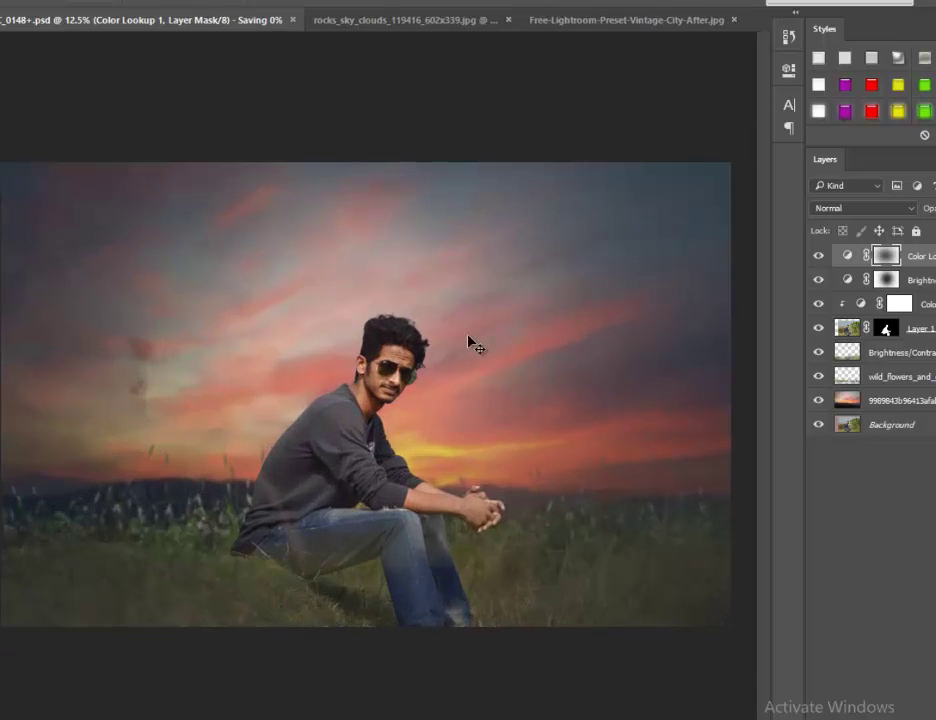
pyautogui.keyDown('alt'); pyautogui.click(488, 352); pyautogui.keyUp('alt')
pyautogui.click(905, 353)
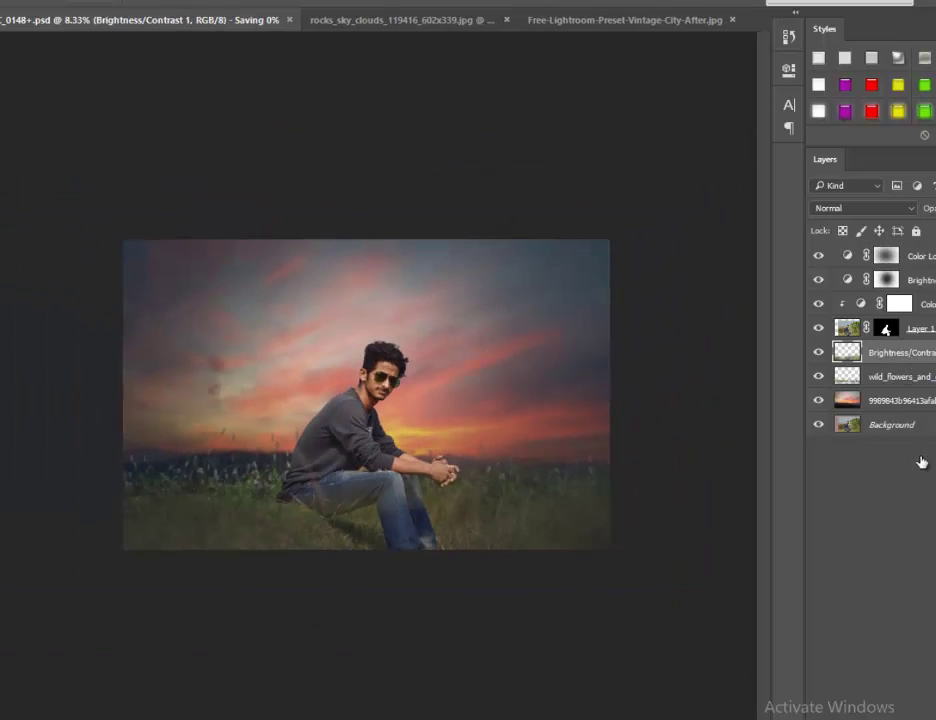
pyautogui.hotkey('ctrl', 'shift', 'alt', 'n')
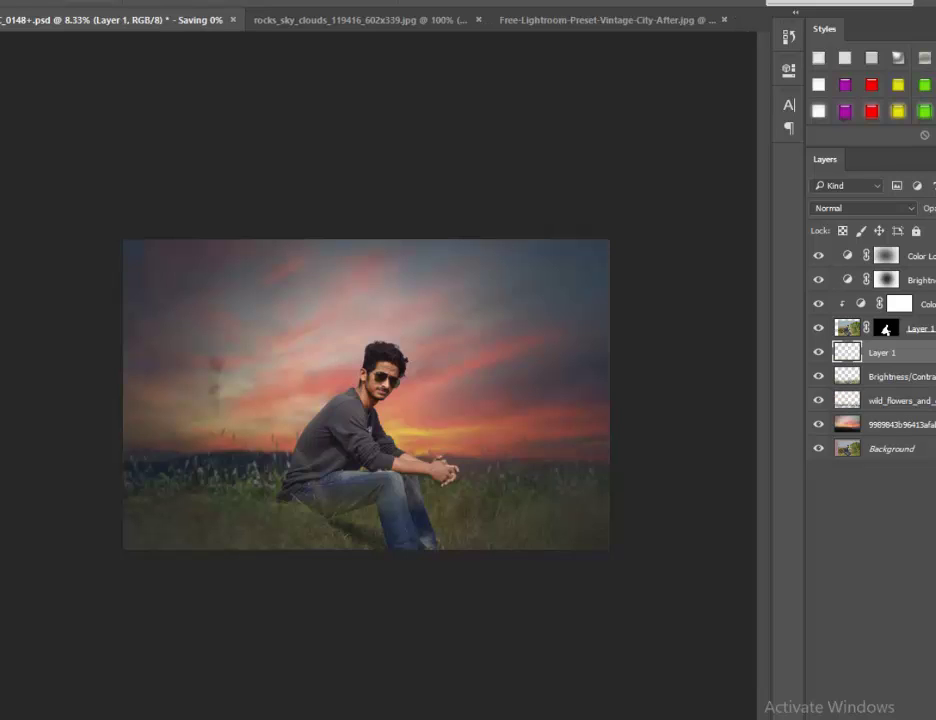
# Step: Sample the orange sunset colour and paint a soft reddish haze along the horizon
pyautogui.press('b')
pyautogui.keyDown('alt'); pyautogui.rightClick(453, 407); pyautogui.keyUp('alt')
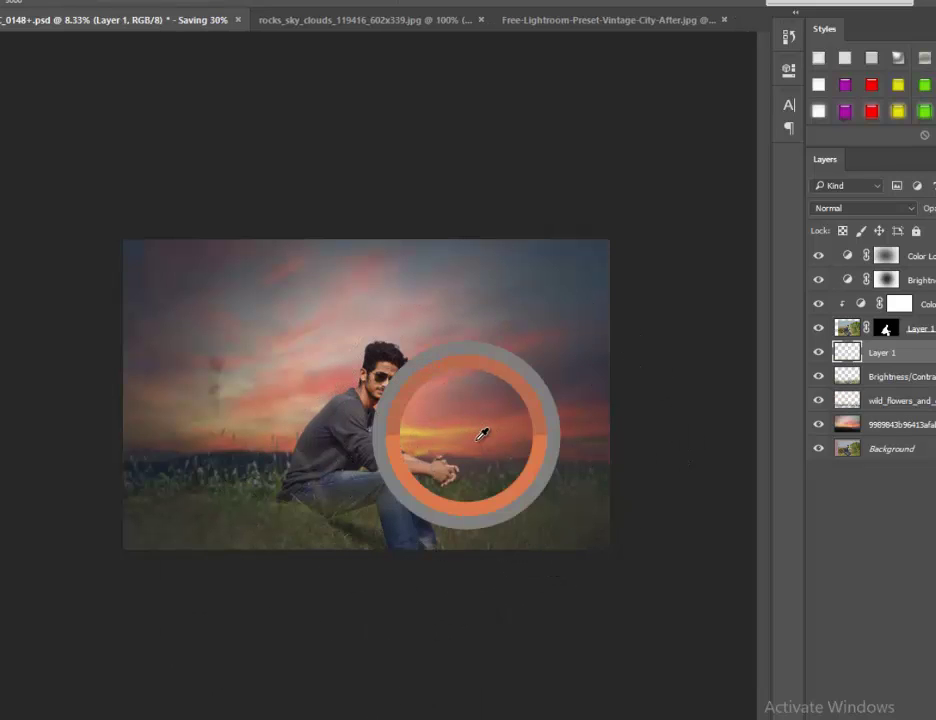
pyautogui.press('[')
pyautogui.press('[')
pyautogui.press('[')
pyautogui.press('[')
pyautogui.press('[')
pyautogui.press('[')
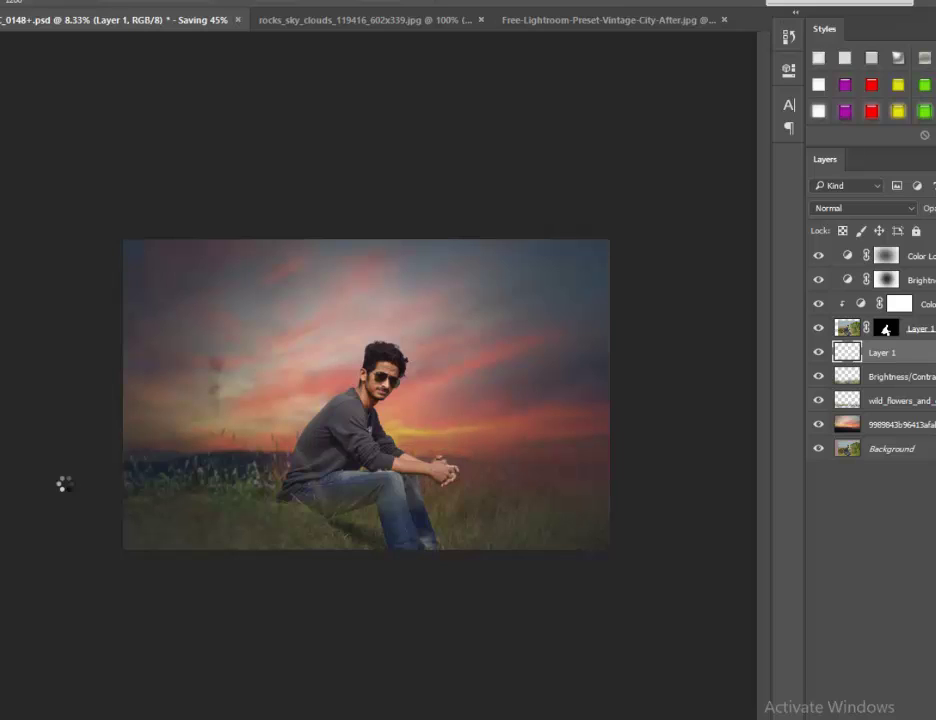
pyautogui.moveTo(75, 485); pyautogui.dragTo(411, 460)
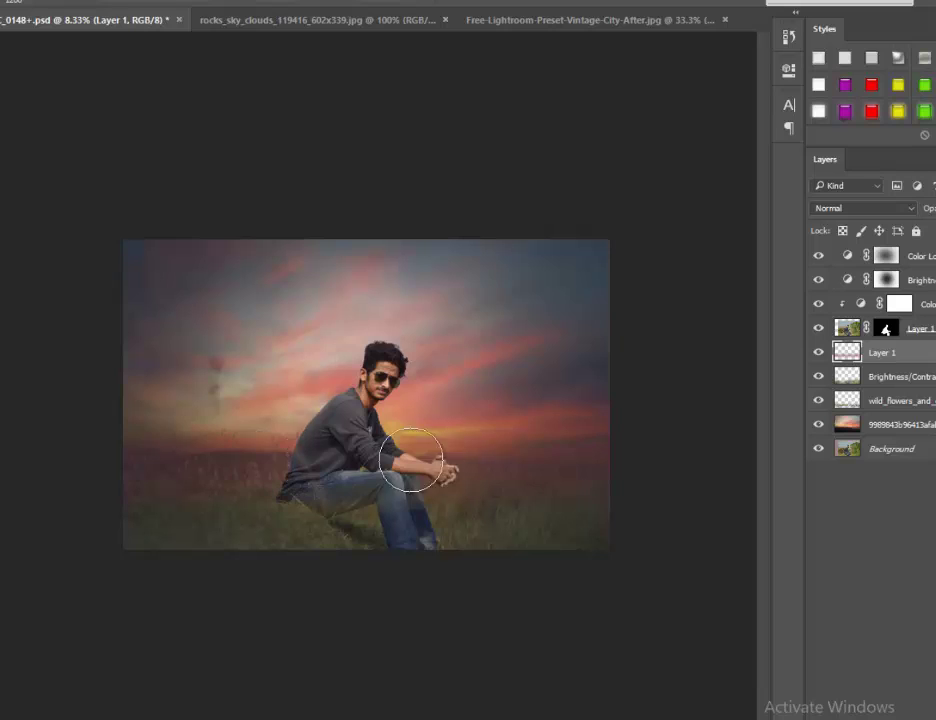
pyautogui.moveTo(547, 457); pyautogui.dragTo(100, 457)
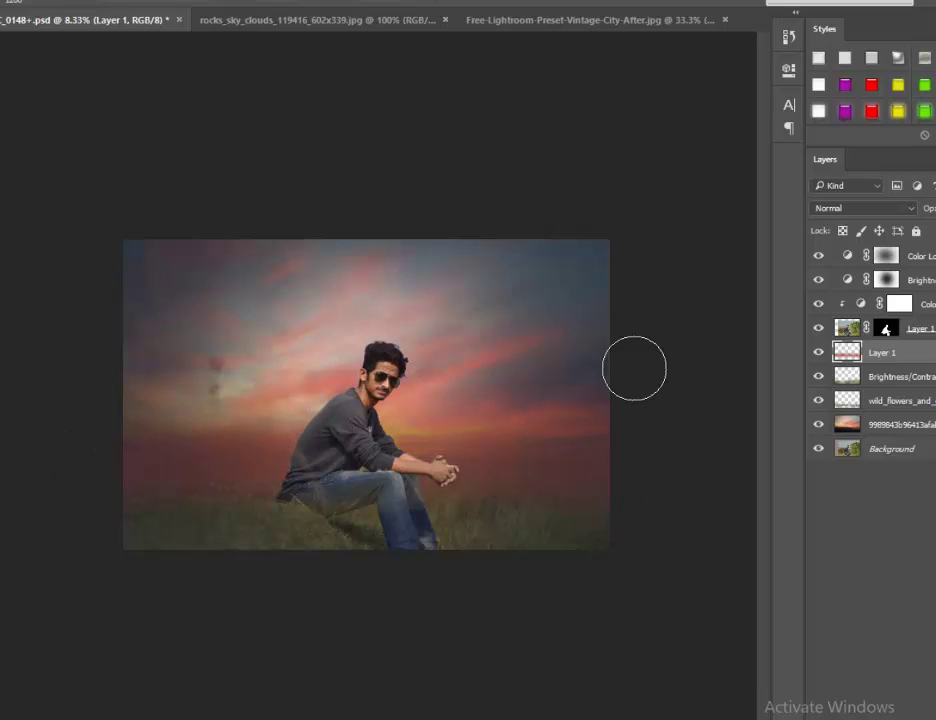
# Step: Try Screen blending for the glow layer, then revert it to Normal
pyautogui.click(845, 210)
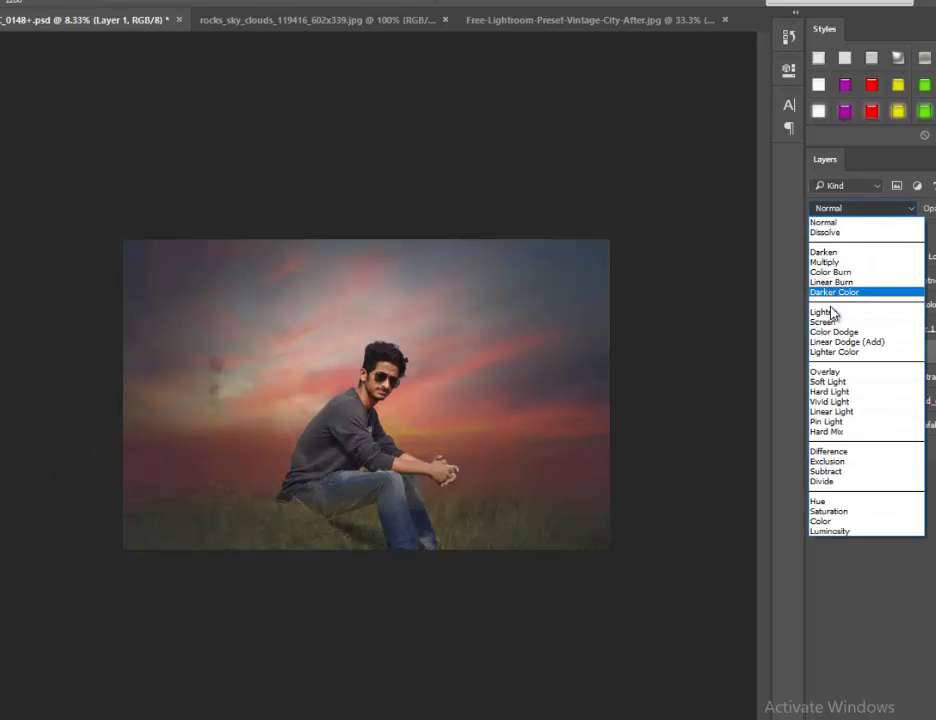
pyautogui.click(838, 322)
pyautogui.click(845, 208)
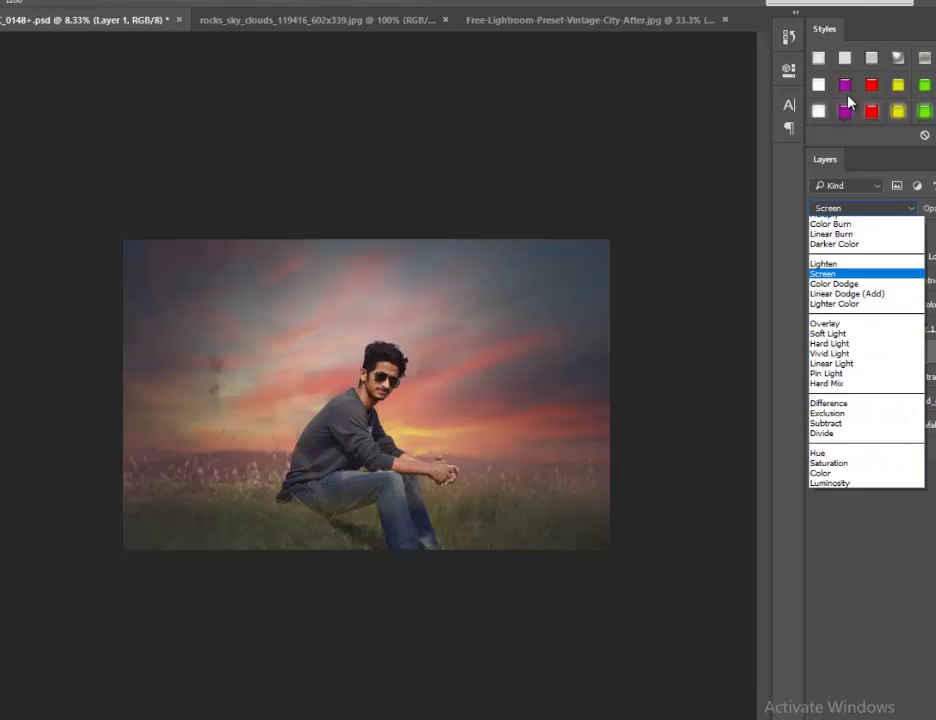
pyautogui.click(850, 220)
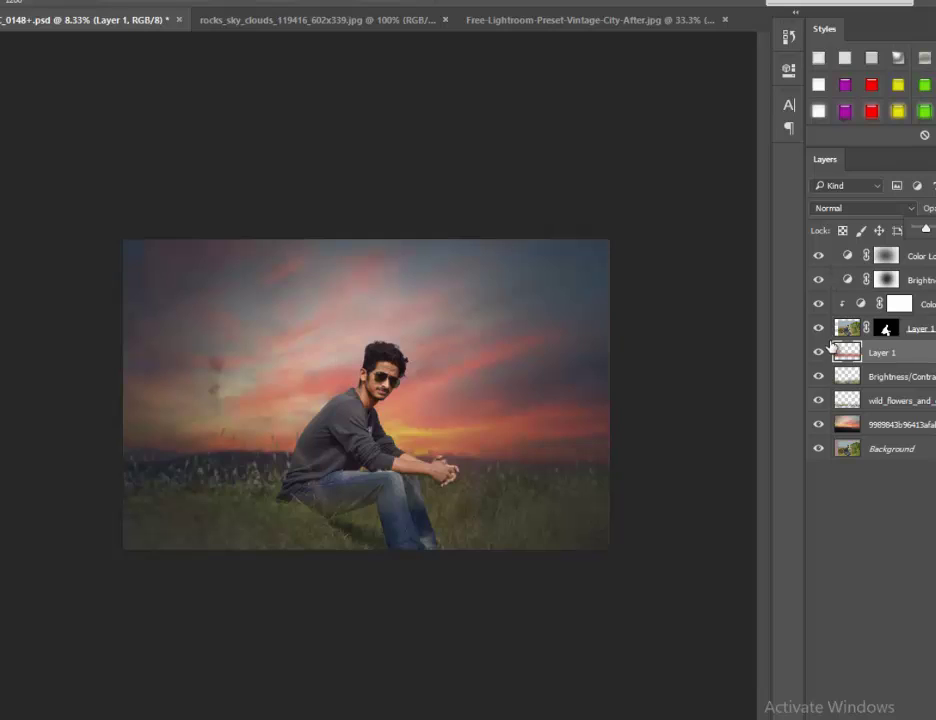
# Step: Save the document and review the glow zoomed out and in
pyautogui.hotkey('ctrl', '-')
pyautogui.hotkey('ctrl', '-')
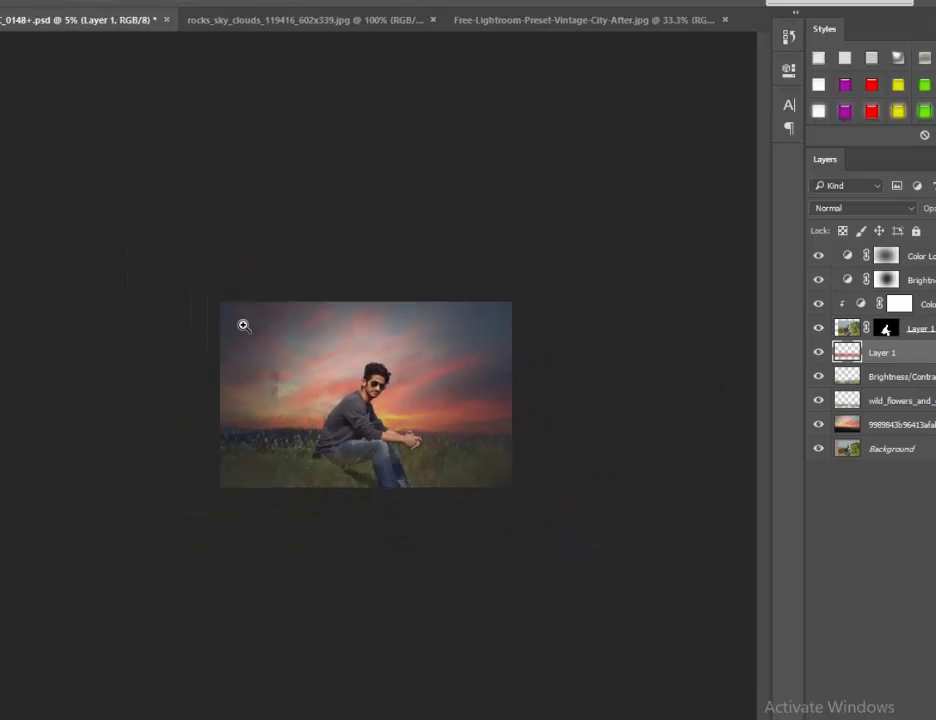
pyautogui.hotkey('ctrl', 's')
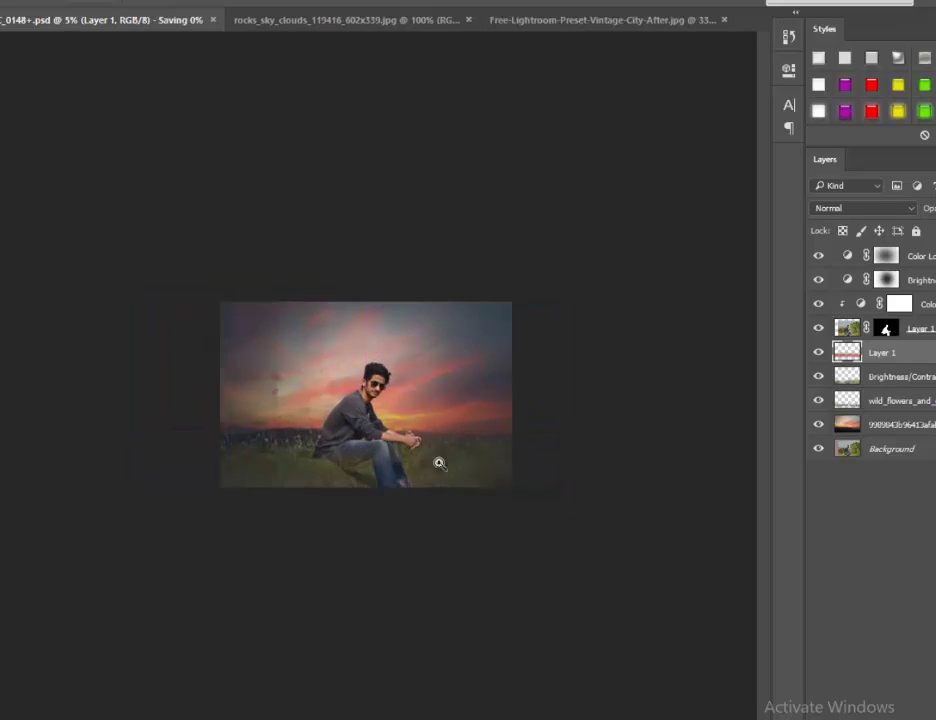
pyautogui.hotkey('ctrl', '+')
pyautogui.click(438, 405)
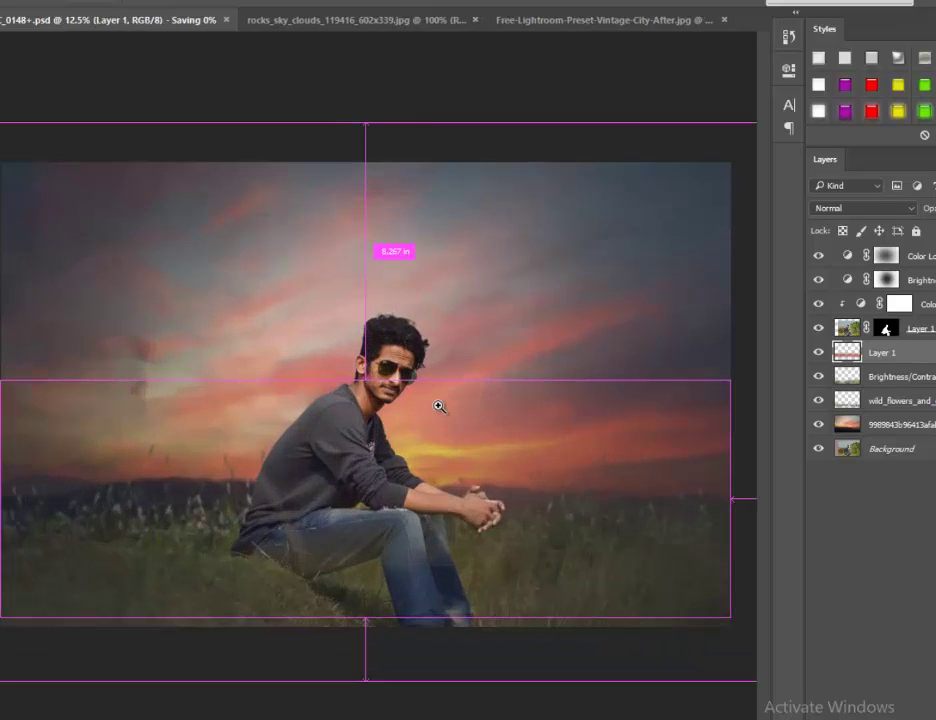
pyautogui.keyDown('alt'); pyautogui.click(445, 408); pyautogui.keyUp('alt')
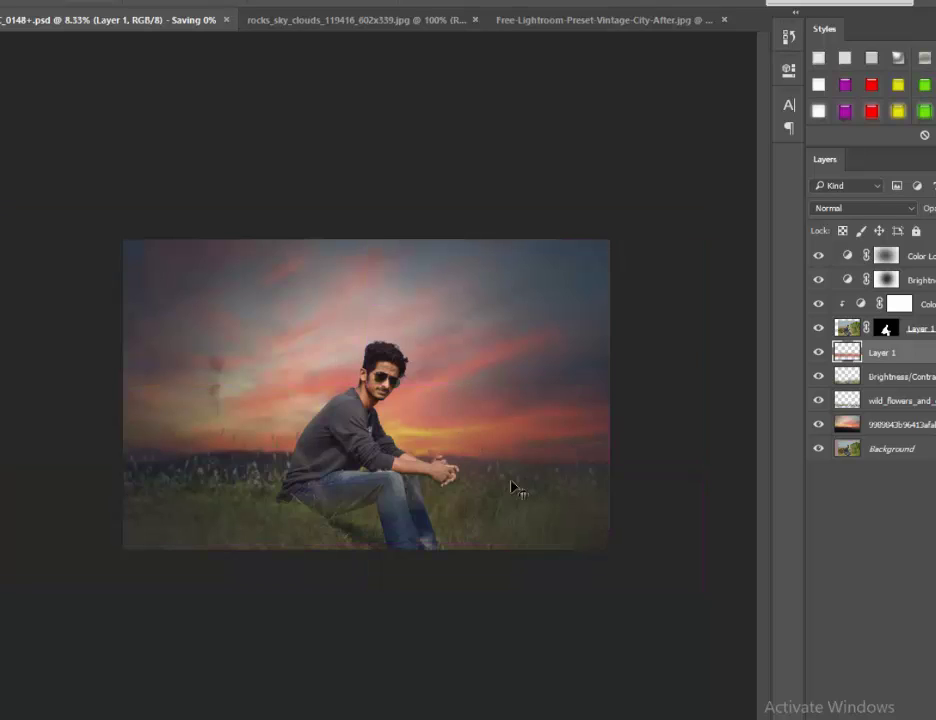
pyautogui.click(880, 716)
# Step: Add a Gradient Map, inspect the other layers, then delete the misplaced Gradient Map
pyautogui.click(840, 716)
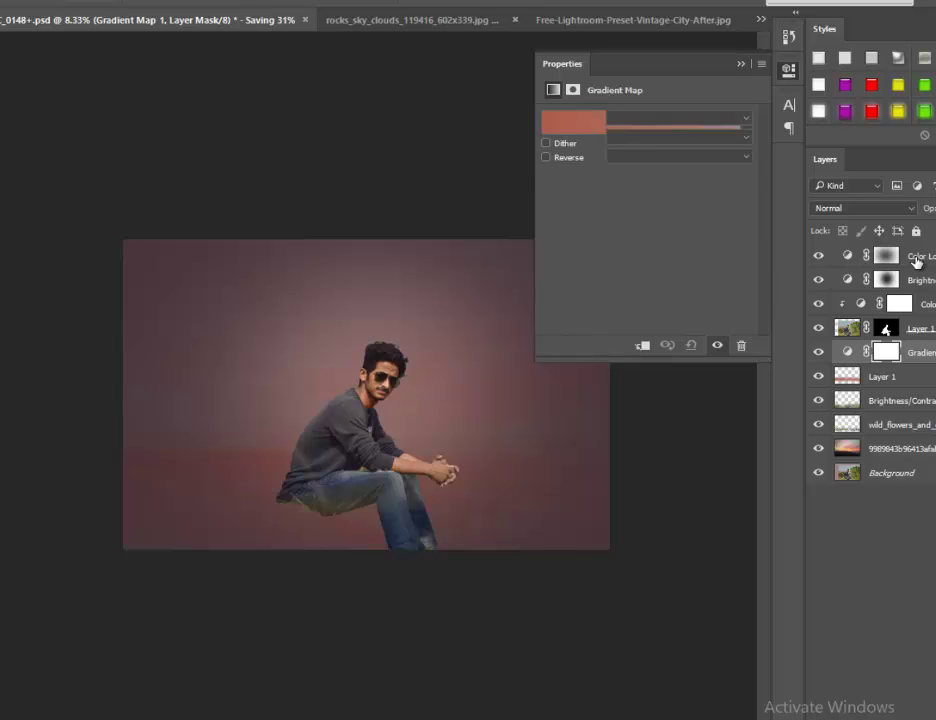
pyautogui.click(917, 258)
pyautogui.click(870, 376)
pyautogui.click(910, 352)
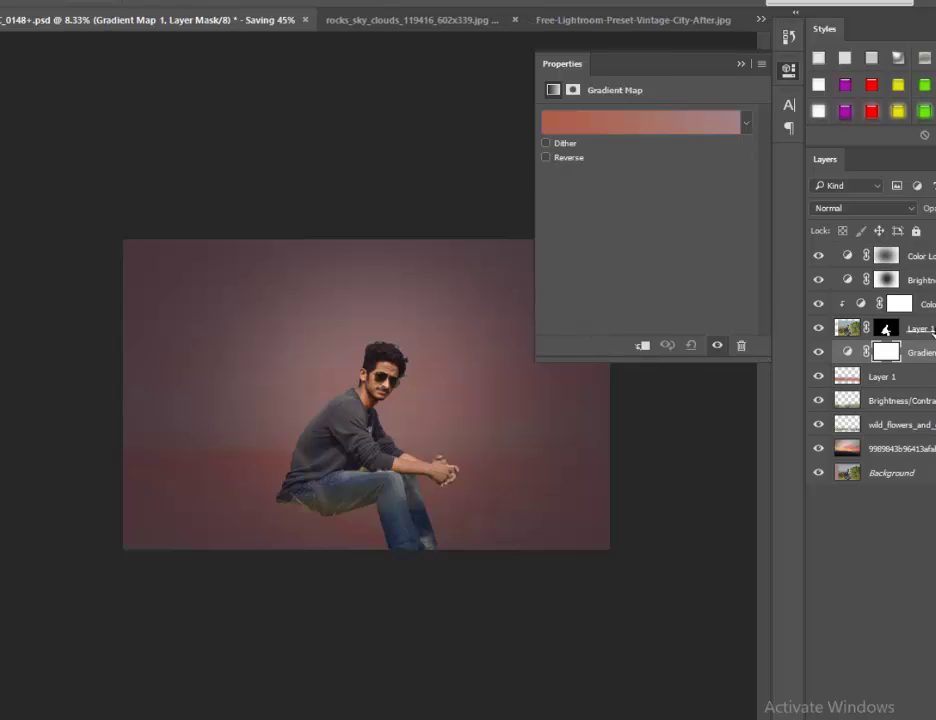
pyautogui.press('Delete')
# Step: Add a new Gradient Map above the Color Lookup layer at the top of the stack
pyautogui.click(917, 256)
pyautogui.click(880, 716)
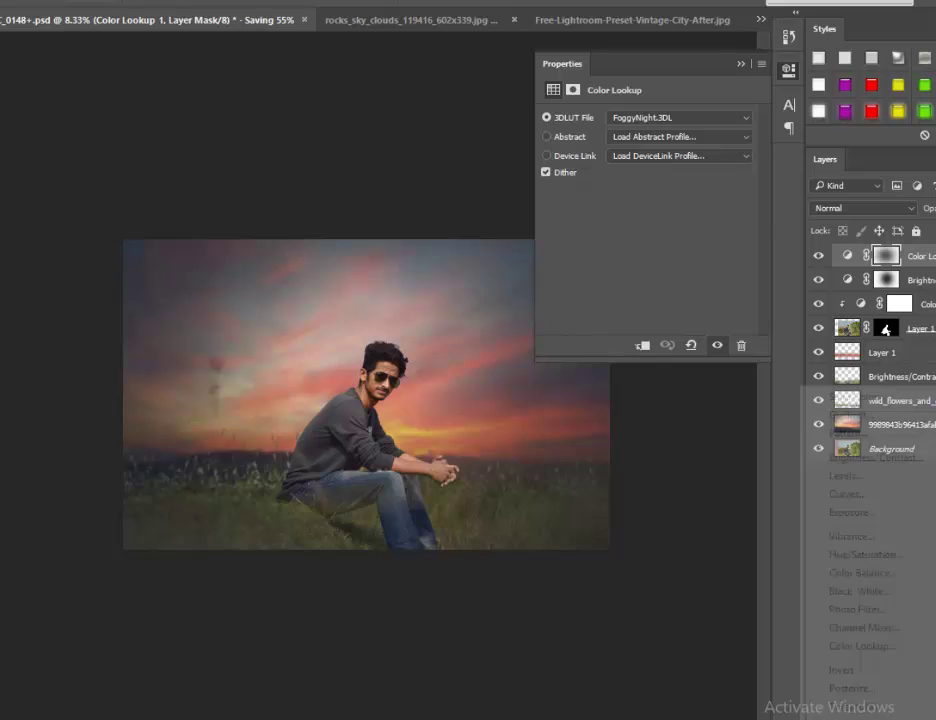
pyautogui.click(860, 716)
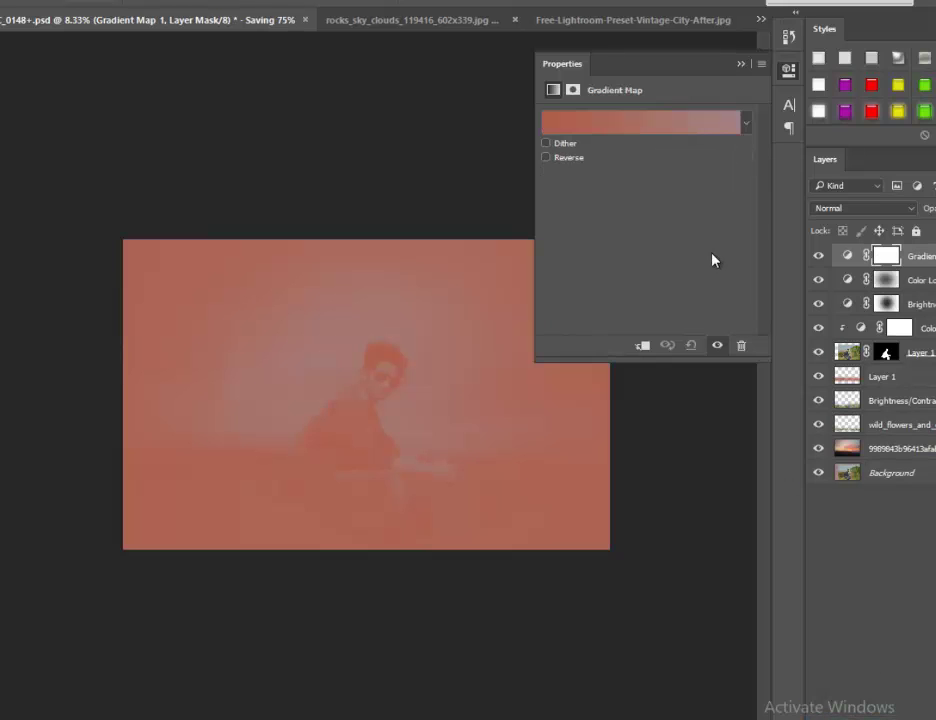
pyautogui.click(672, 135)
# Step: Apply the Violet, Orange preset and recolour its dark stop to navy-teal blue
pyautogui.click(426, 156)
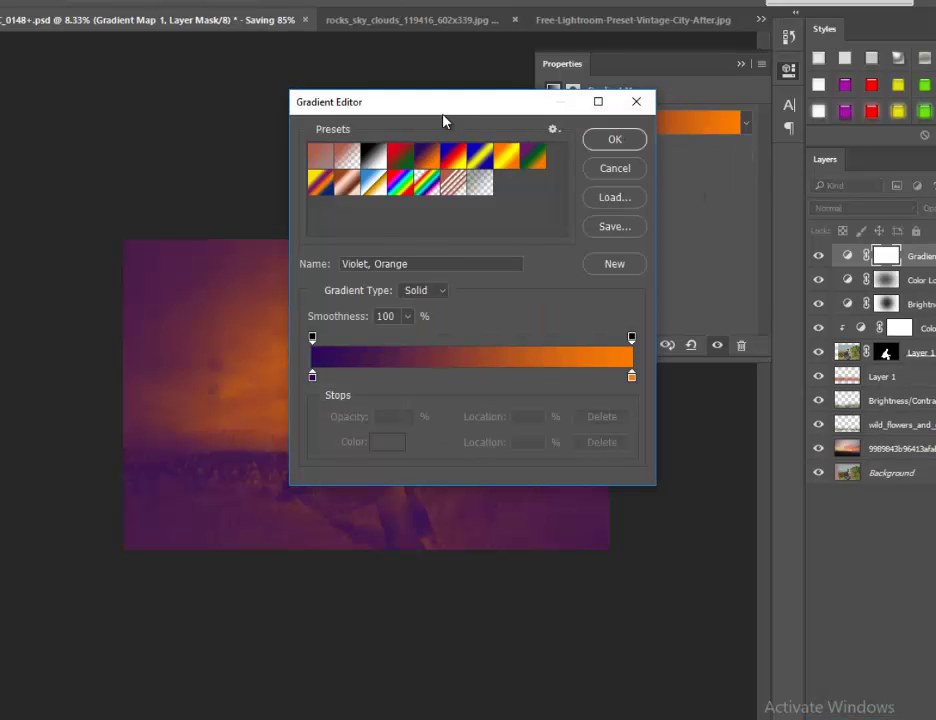
pyautogui.moveTo(450, 101); pyautogui.dragTo(652, 227)
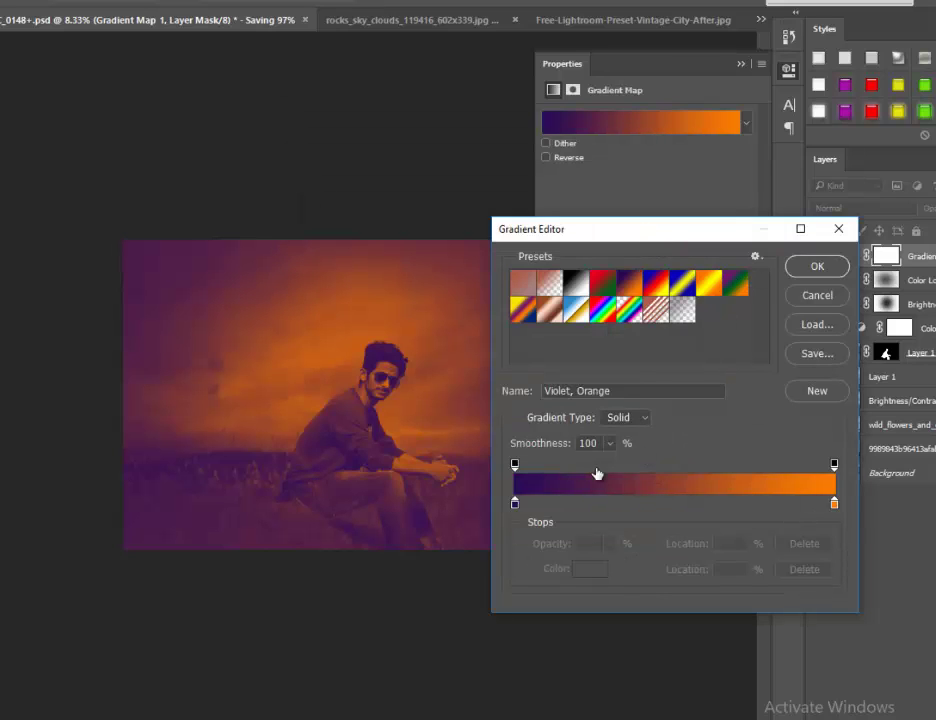
pyautogui.click(515, 503)
pyautogui.click(589, 569)
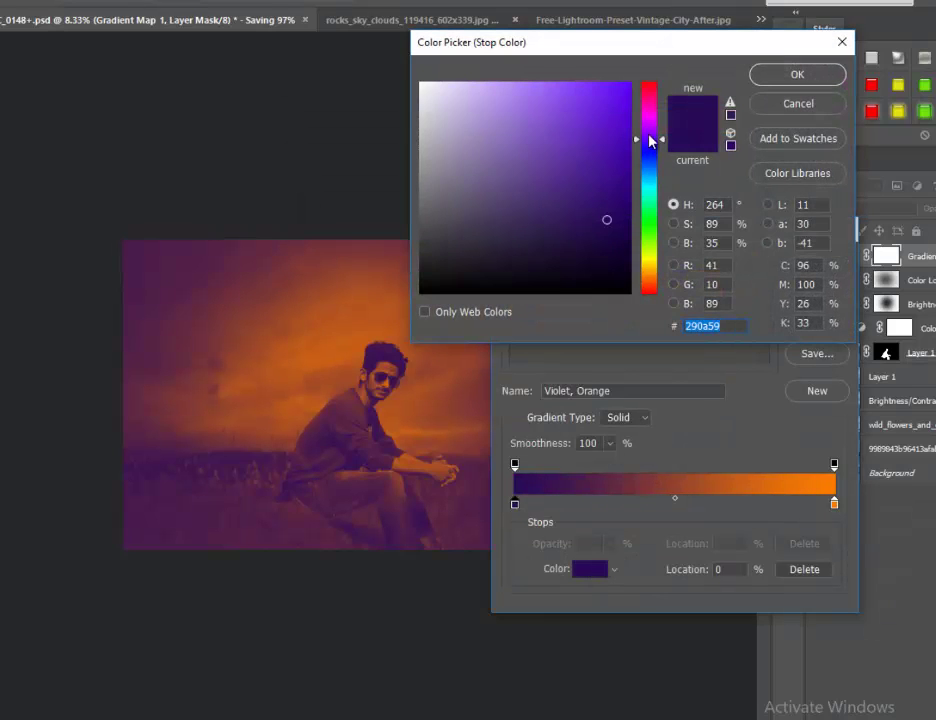
pyautogui.moveTo(650, 140); pyautogui.dragTo(653, 172)
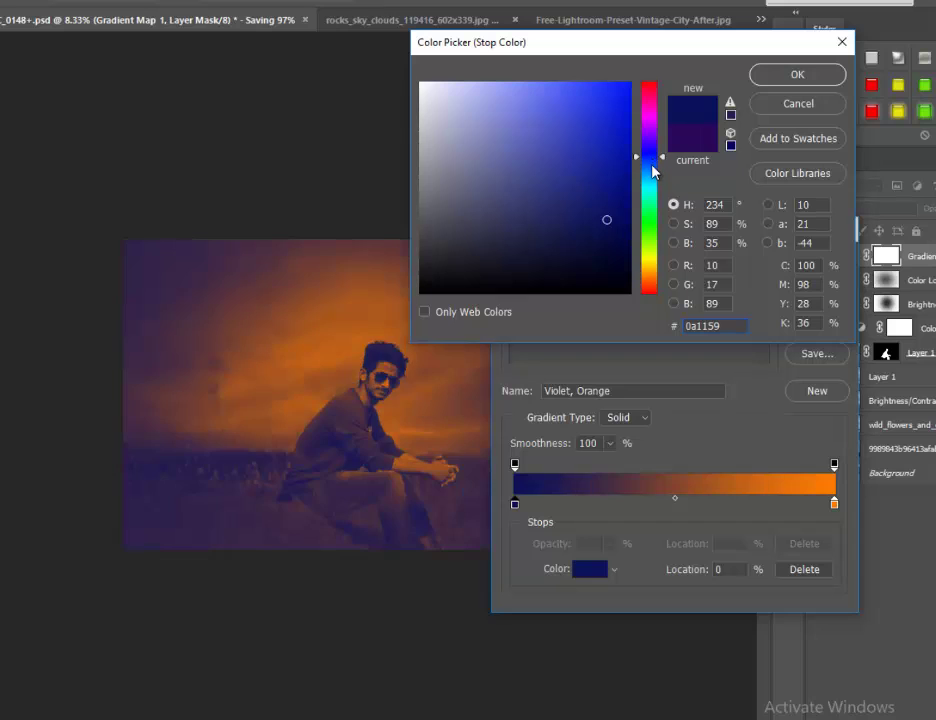
pyautogui.click(652, 173)
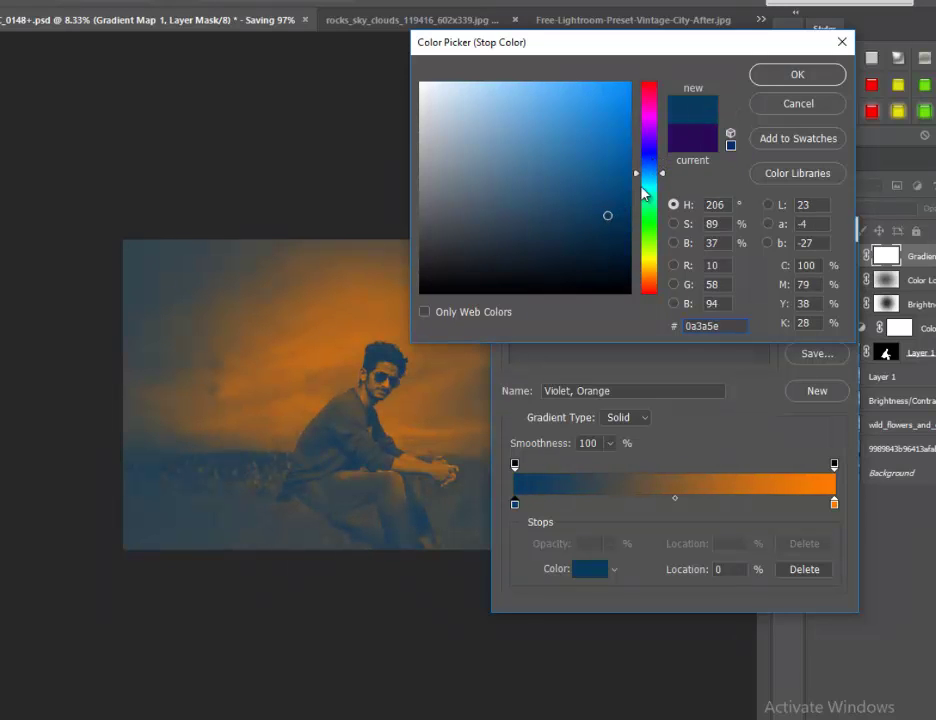
pyautogui.click(826, 76)
# Step: Set the gradient's end stop to orange and apply the blue-to-orange gradient
pyautogui.click(834, 503)
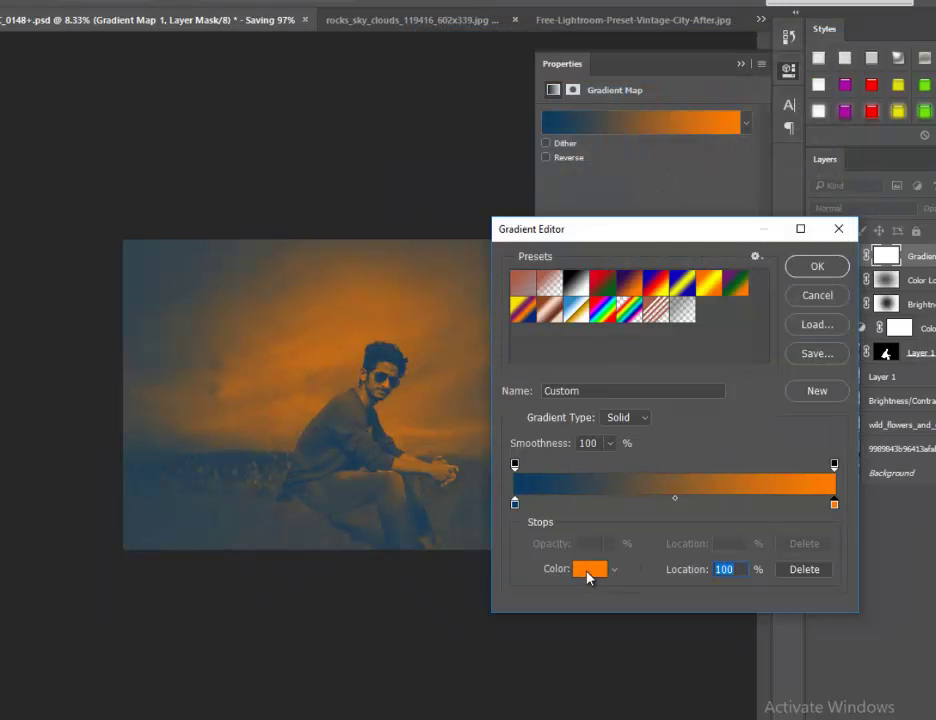
pyautogui.click(588, 569)
pyautogui.click(651, 285)
pyautogui.click(651, 281)
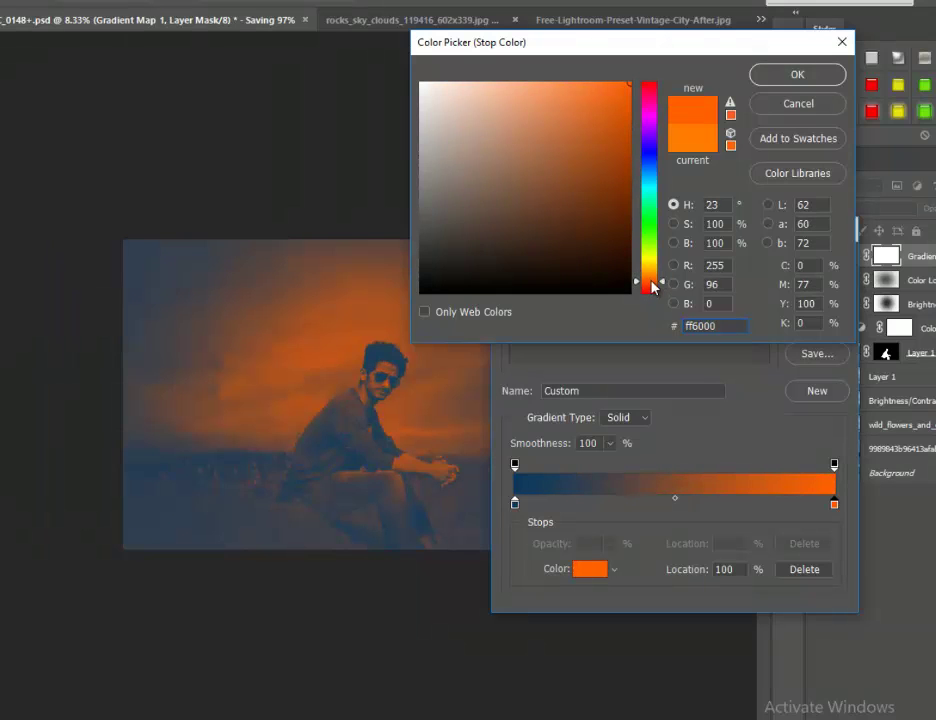
pyautogui.click(800, 75)
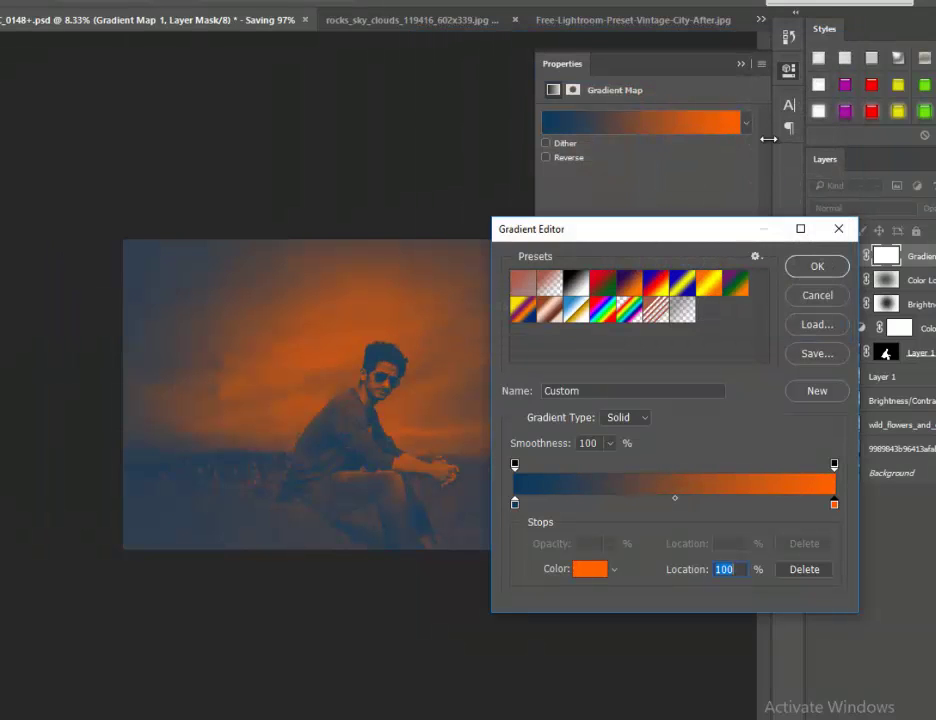
pyautogui.click(820, 267)
# Step: Try Screen, Linear Dodge and Soft Light blends, settling on Overlay for the gradient map
pyautogui.click(862, 208)
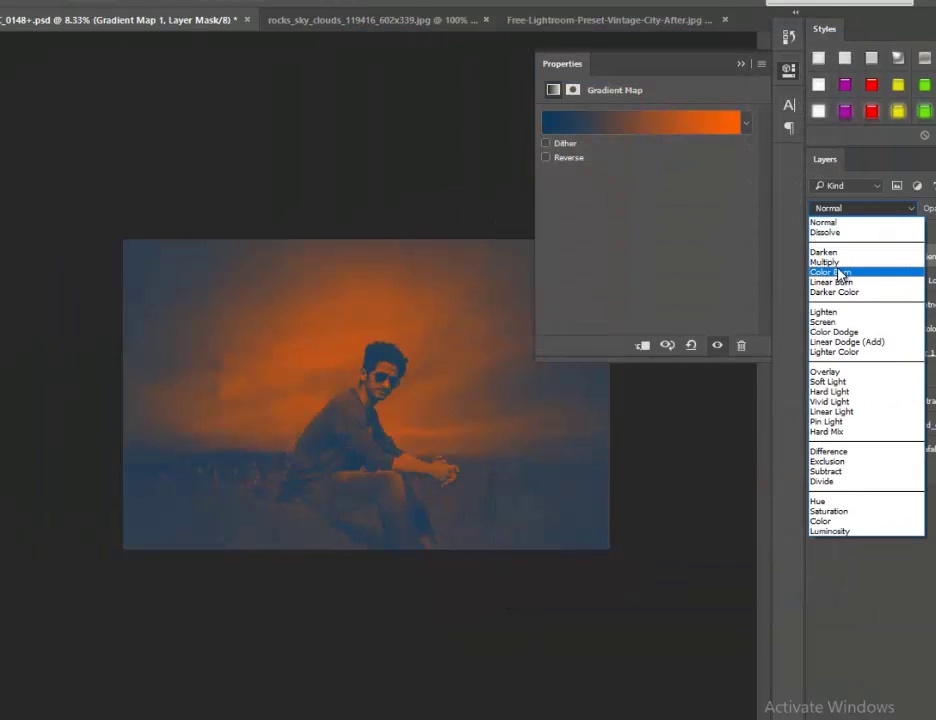
pyautogui.click(850, 329)
pyautogui.press('Down')
pyautogui.press('Down')
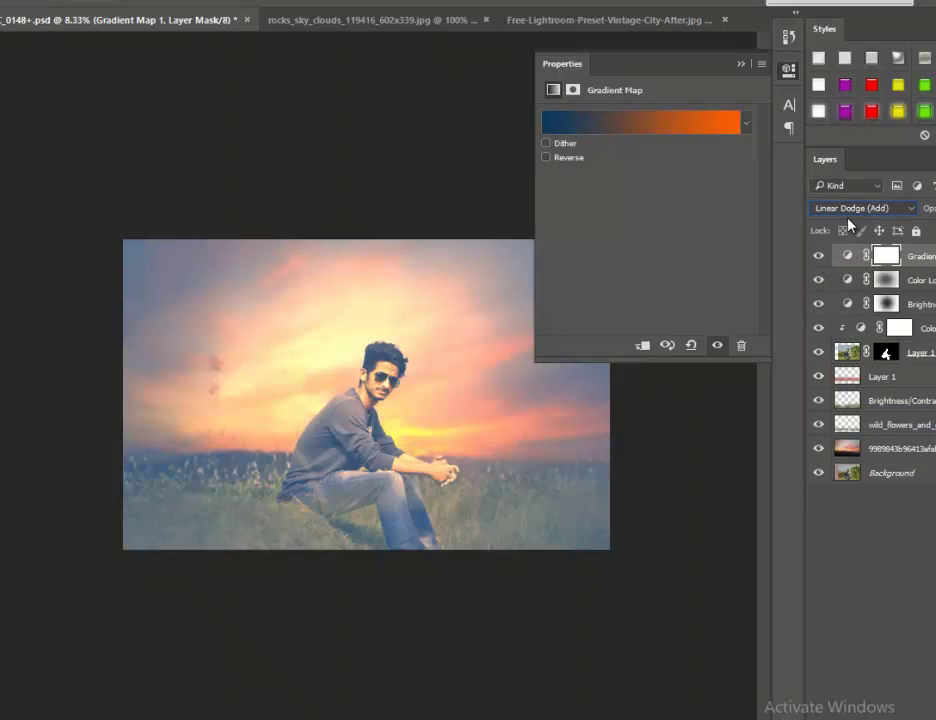
pyautogui.click(853, 210)
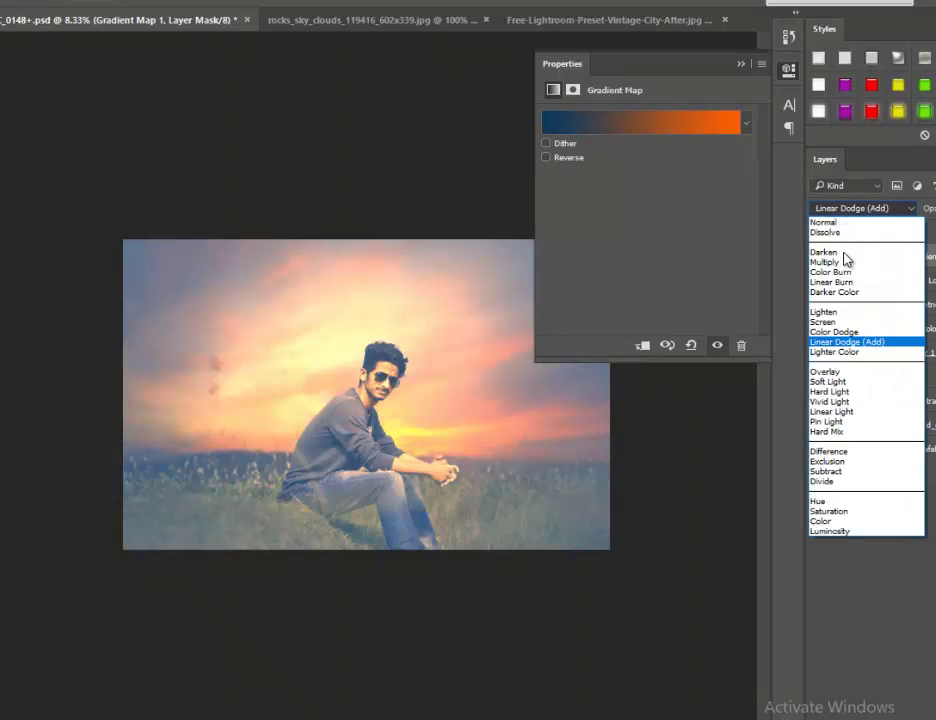
pyautogui.click(836, 371)
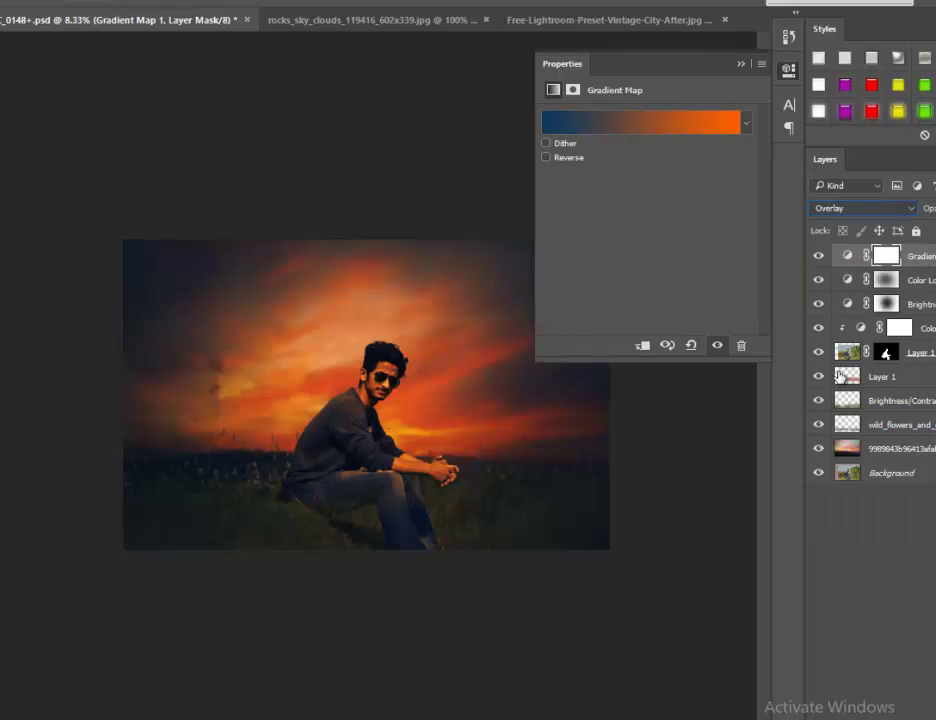
pyautogui.press('Down')
pyautogui.press('Up')
pyautogui.press('Up')
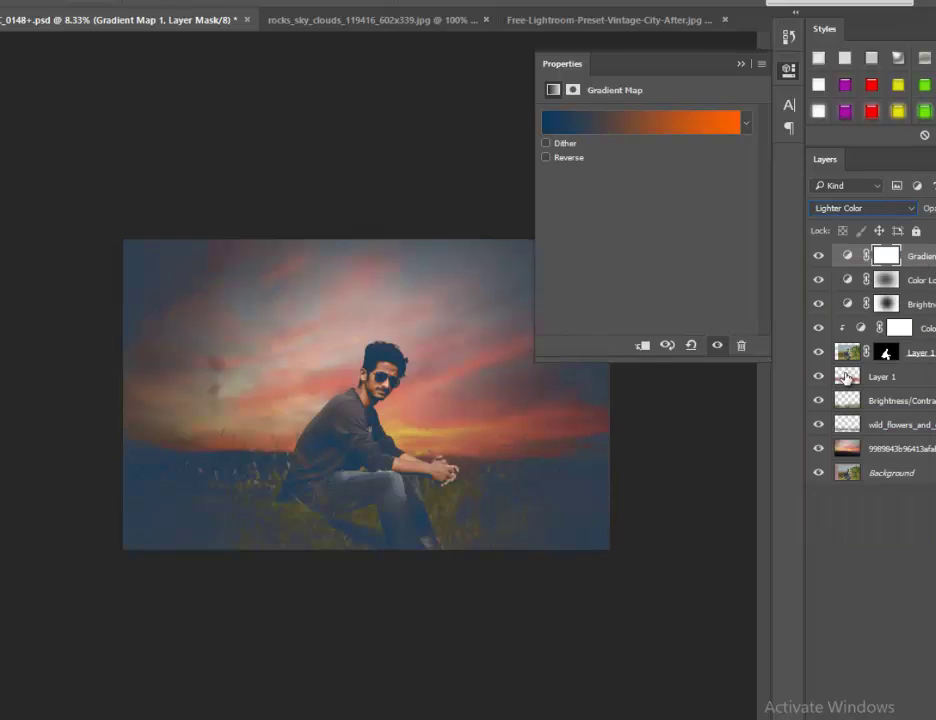
pyautogui.press('Down')
pyautogui.press('Down')
pyautogui.press('Up')
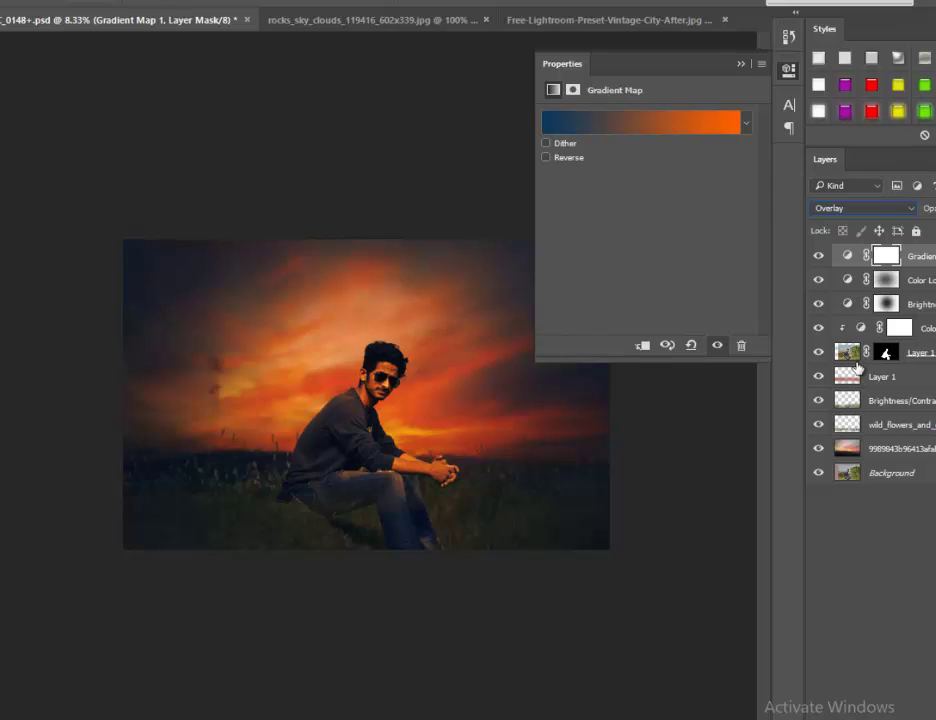
# Step: Lower the gradient map's opacity and mask it off the man's torso and arm
pyautogui.moveTo(935, 230); pyautogui.dragTo(932, 237)
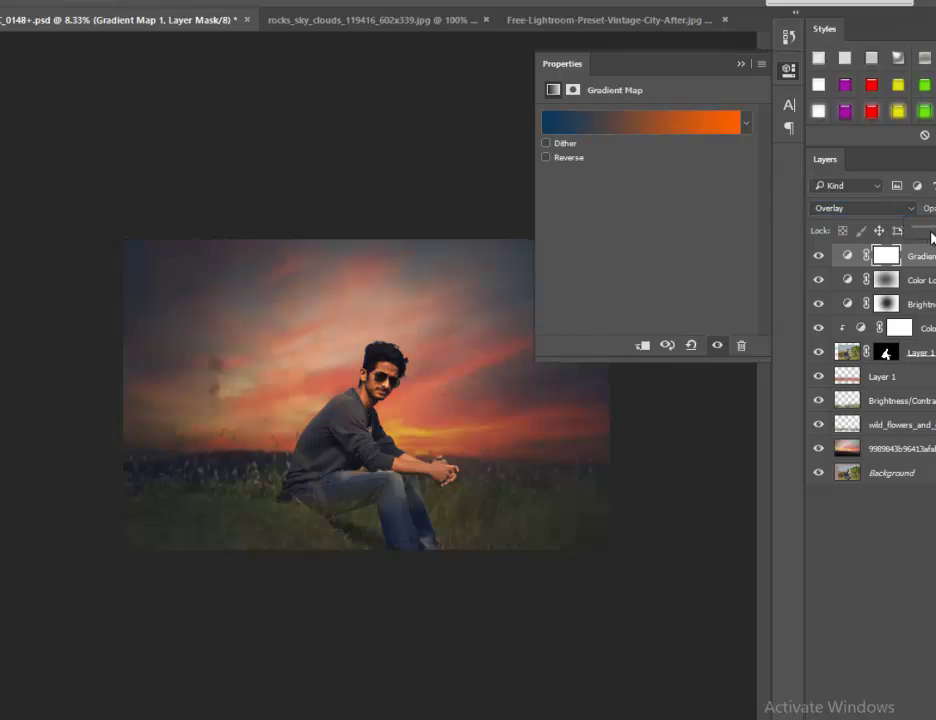
pyautogui.click(818, 265)
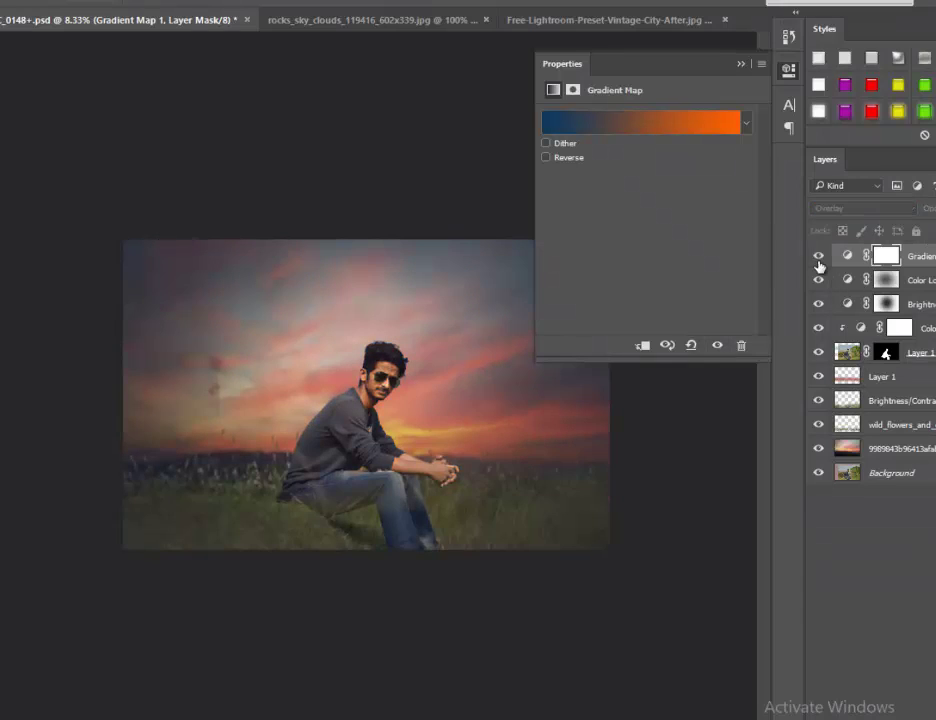
pyautogui.click(739, 65)
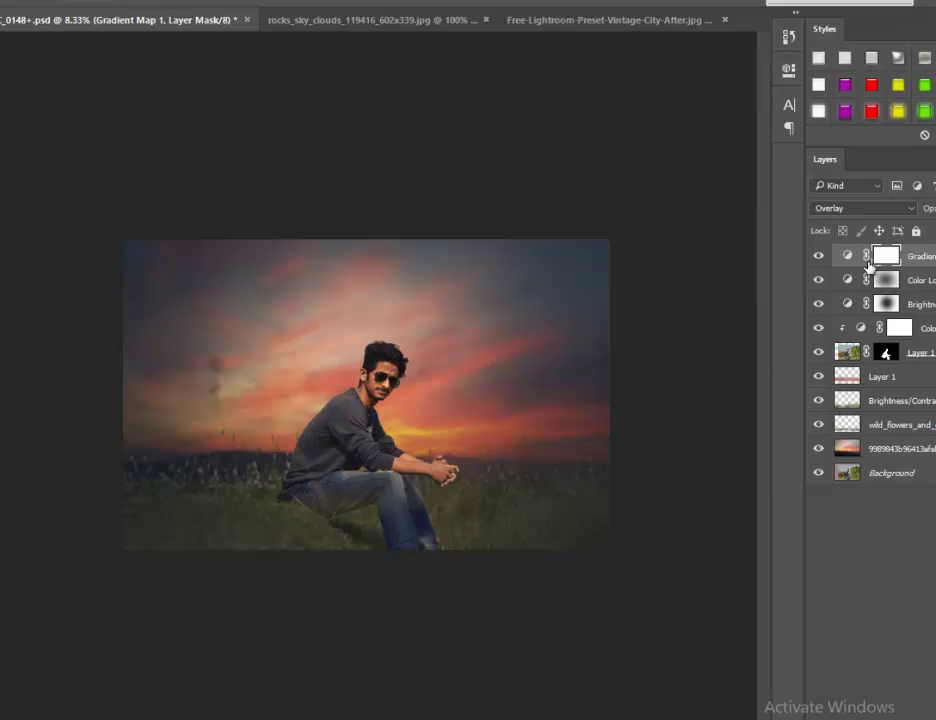
pyautogui.moveTo(411, 372)
pyautogui.mouseDown()
pyautogui.moveTo(418, 458)
pyautogui.moveTo(445, 495)
pyautogui.mouseUp()
pyautogui.hotkey('ctrl', '-')
# Step: Save, then add a new layer above Layer 1 using a colour sampled from the man's chest
pyautogui.hotkey('ctrl', 's')
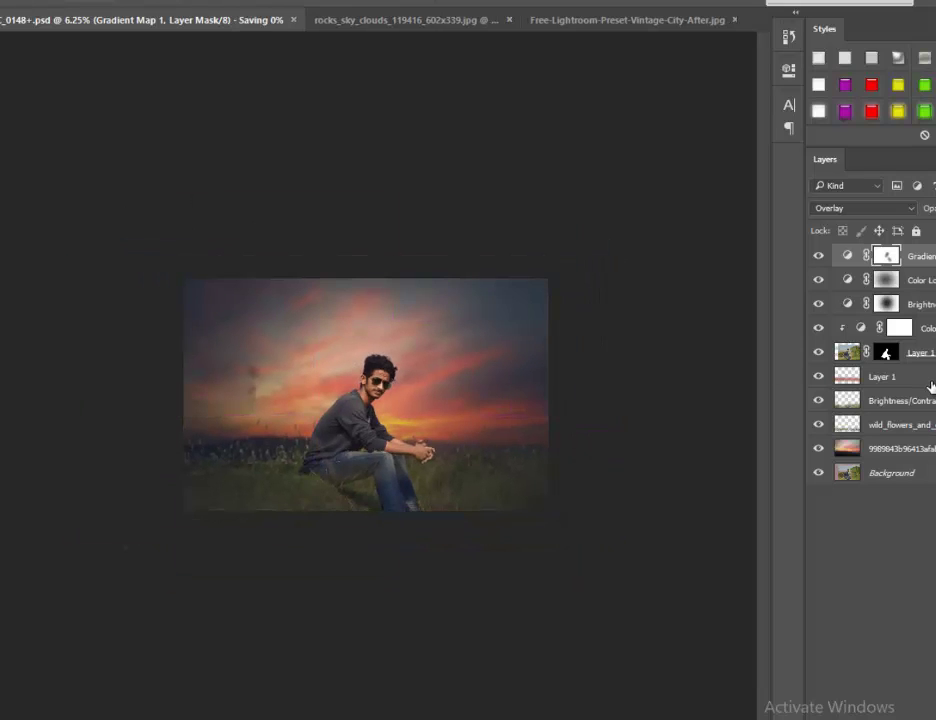
pyautogui.click(930, 378)
pyautogui.hotkey('ctrl', 'shift', 'alt', 'n')
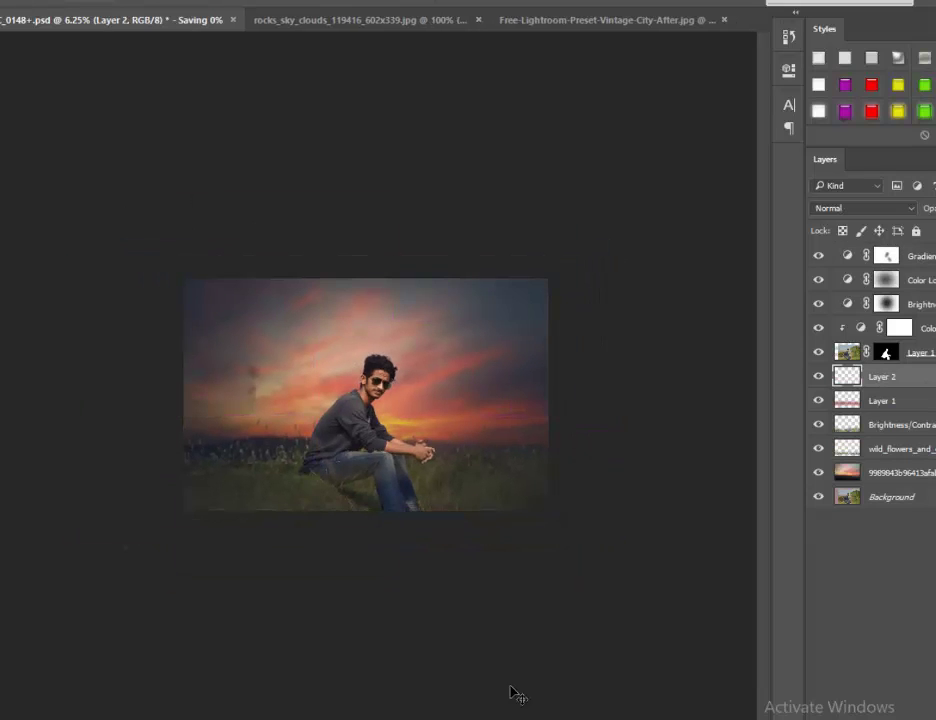
pyautogui.keyDown('alt'); pyautogui.click(387, 398); pyautogui.keyUp('alt')
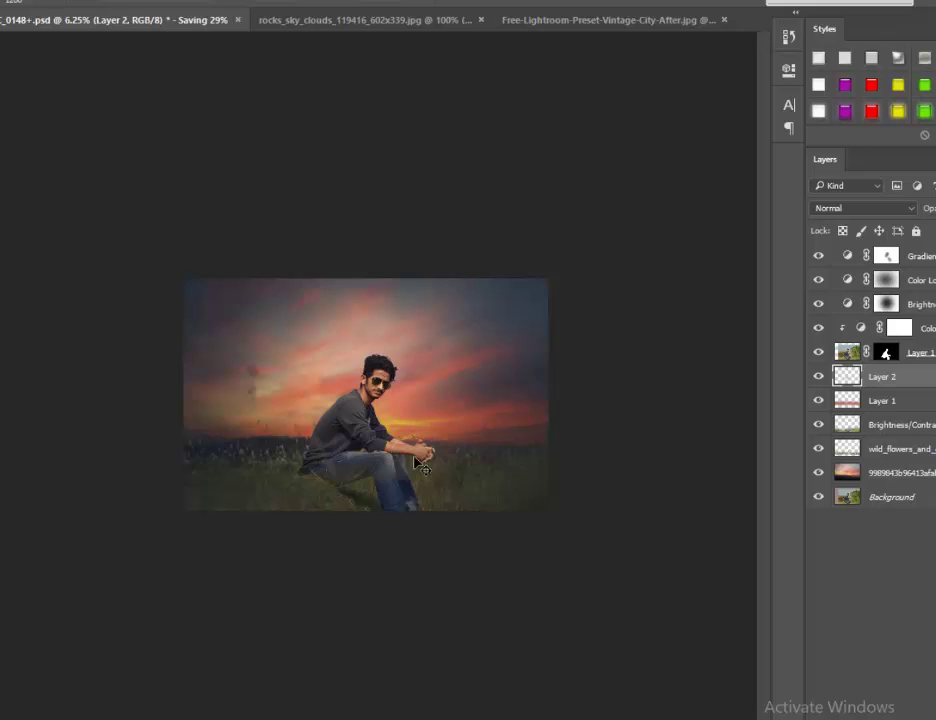
# Step: Enlarge the Layer 2 glow, move it up over the man, and blend it in Screen mode
pyautogui.hotkey('ctrl', 't')
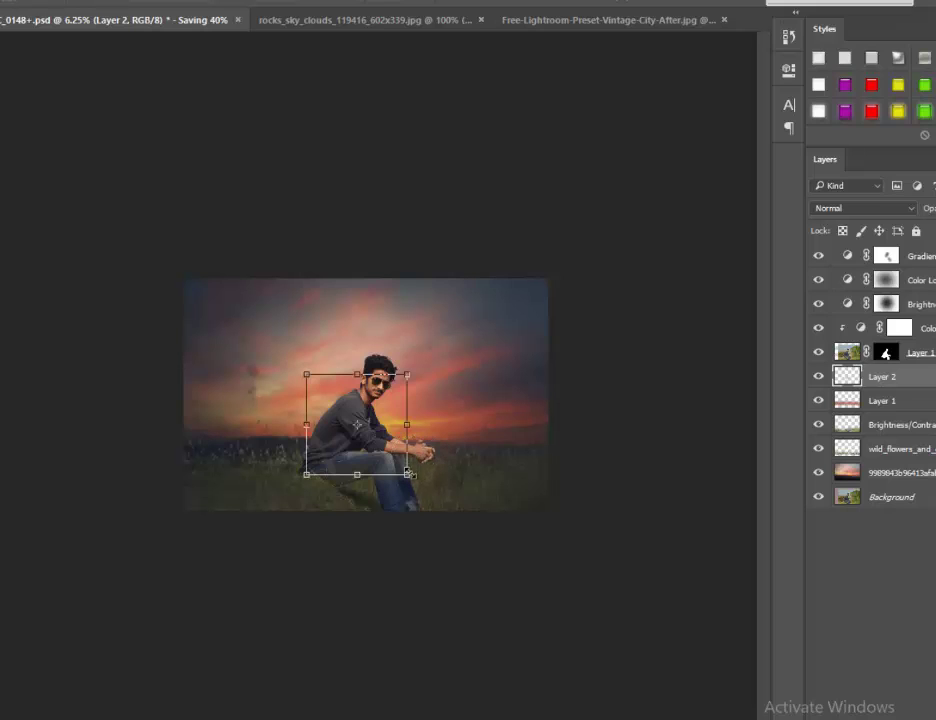
pyautogui.moveTo(483, 600)
pyautogui.mouseDown()
pyautogui.moveTo(490, 614)
pyautogui.moveTo(455, 550)
pyautogui.mouseUp()
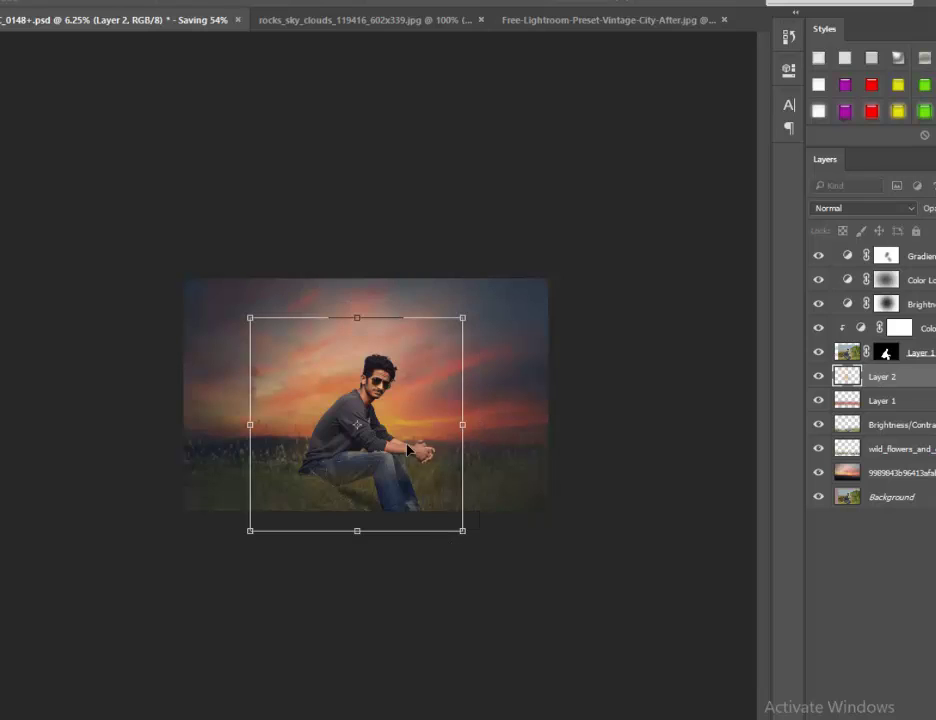
pyautogui.moveTo(425, 410); pyautogui.dragTo(423, 384)
pyautogui.press('Return')
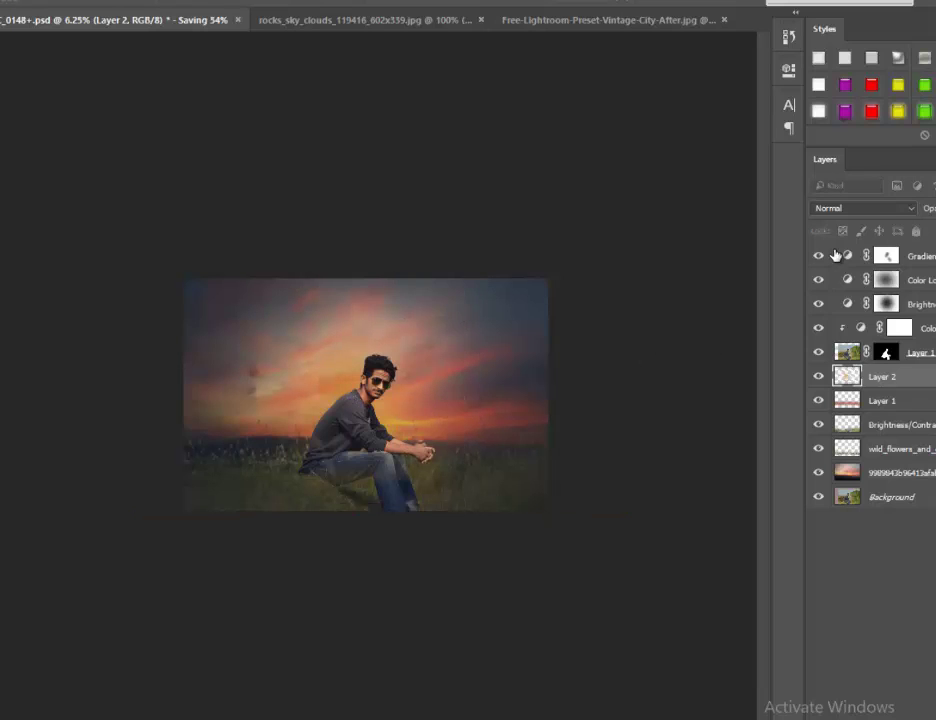
pyautogui.click(855, 208)
pyautogui.click(832, 321)
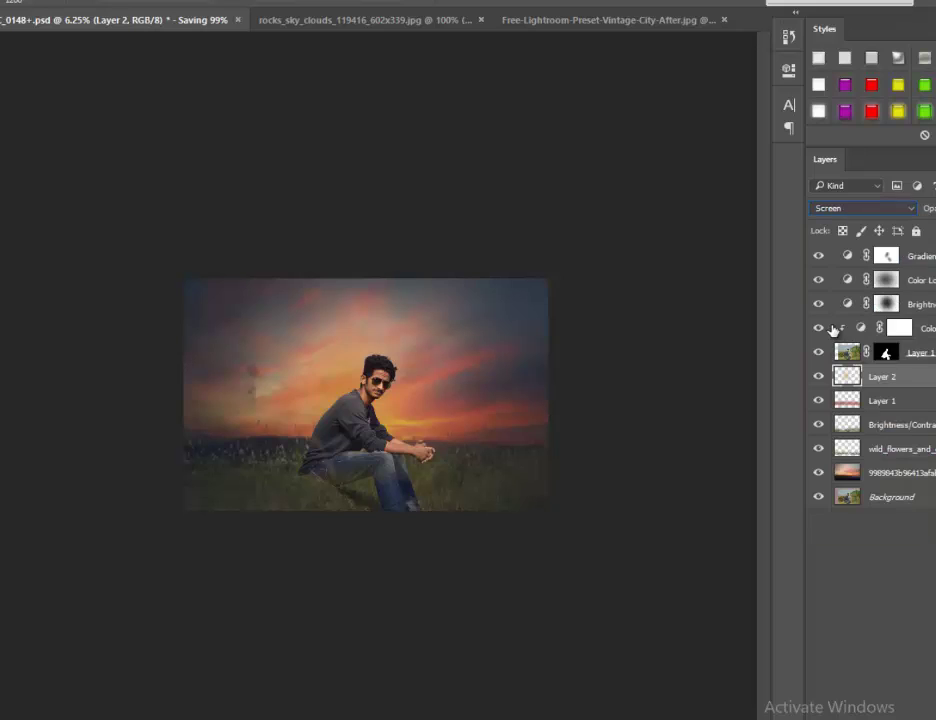
# Step: Stretch the Layer 2 glow wider across the sky
pyautogui.click(350, 428)
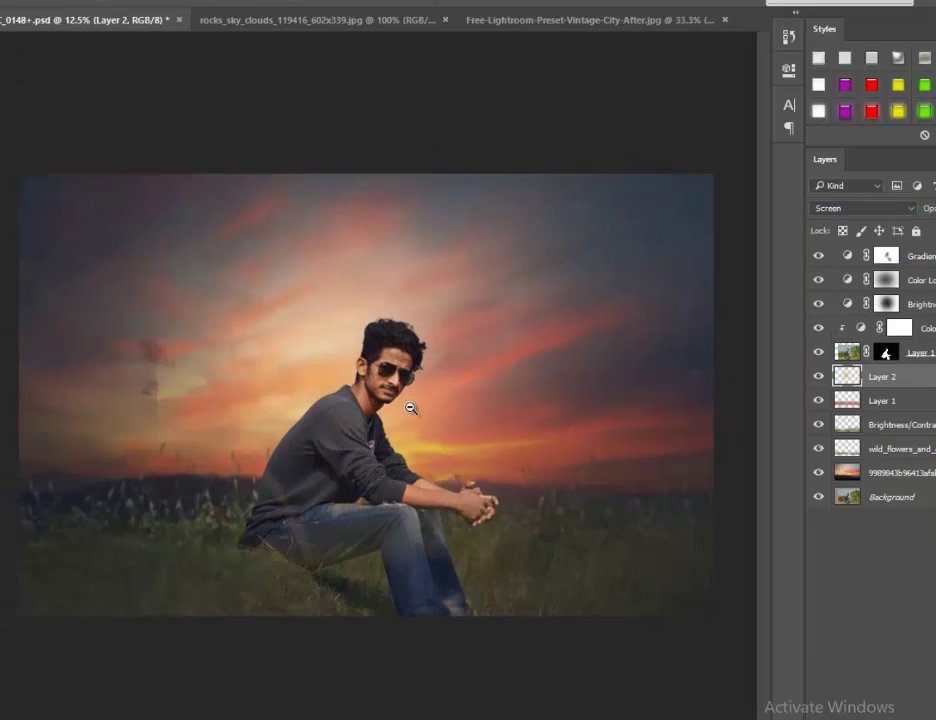
pyautogui.hotkey('ctrl', '-')
pyautogui.hotkey('ctrl', 't')
pyautogui.moveTo(487, 385); pyautogui.dragTo(587, 401)
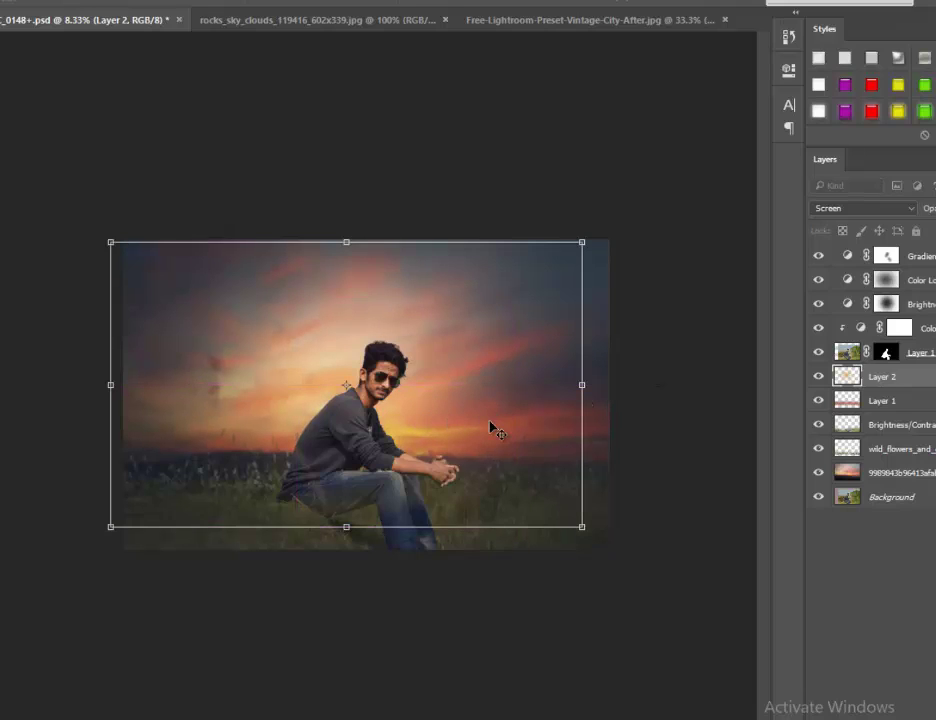
pyautogui.press('Return')
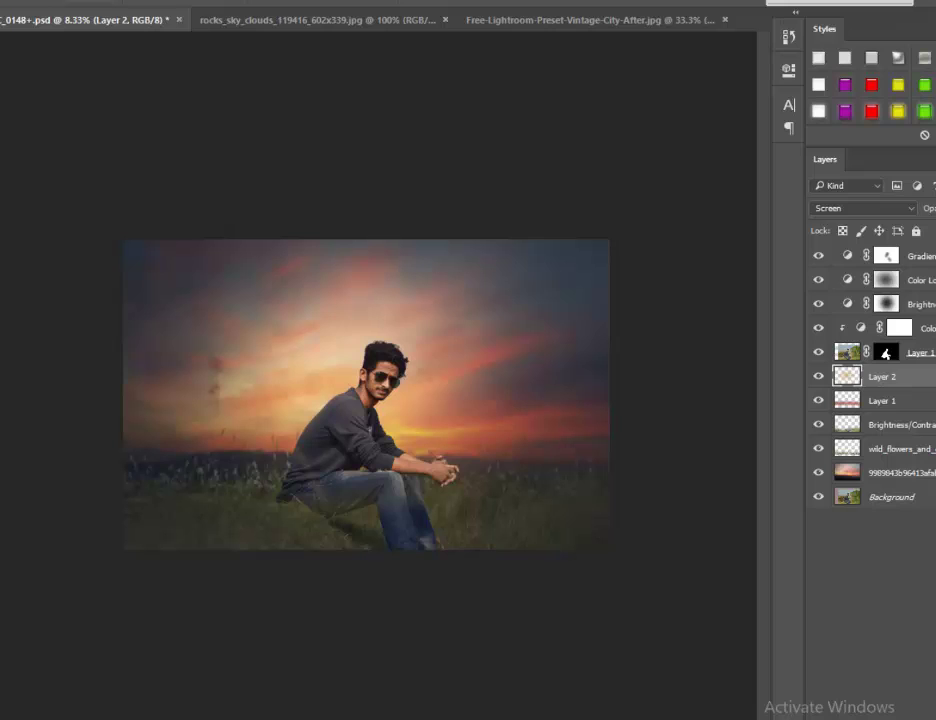
# Step: Save the document and select the gradient map layer's mask
pyautogui.hotkey('ctrl', 's')
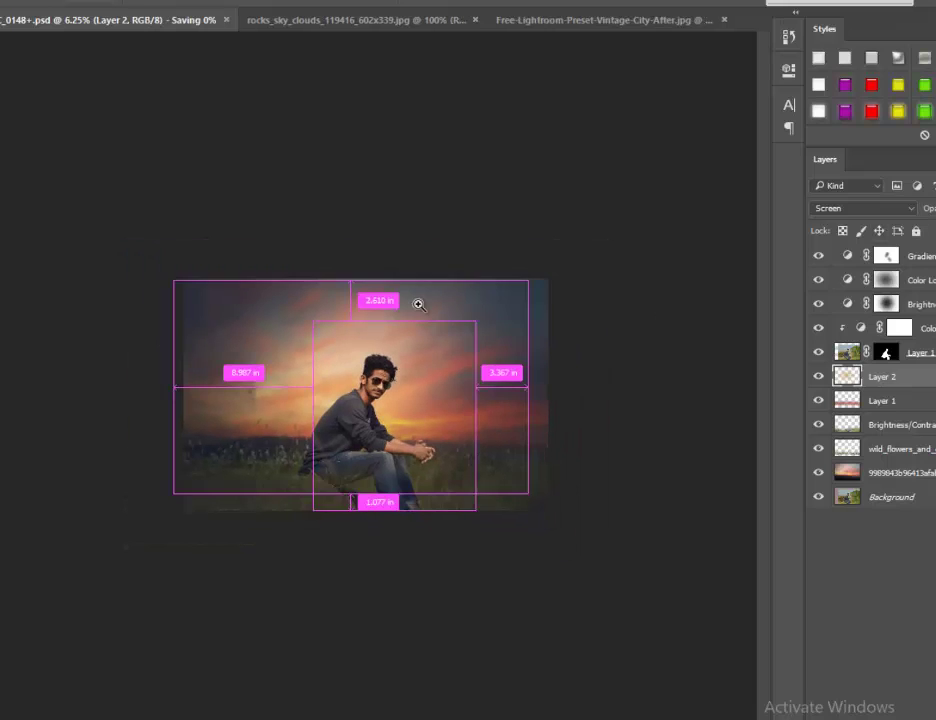
pyautogui.keyDown('alt'); pyautogui.click(429, 309); pyautogui.keyUp('alt')
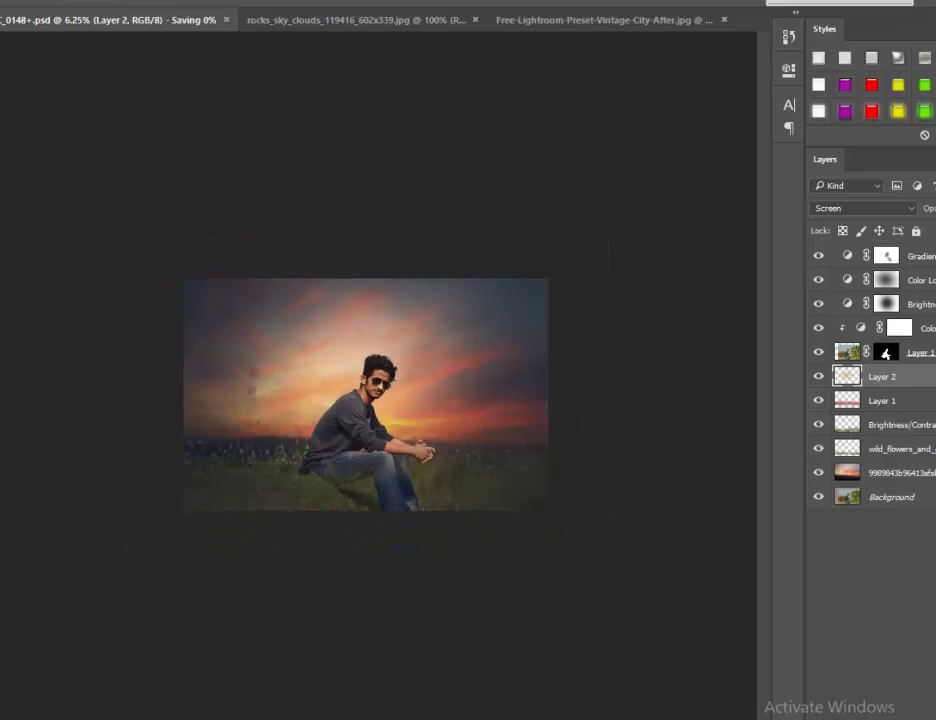
pyautogui.click(886, 256)
pyautogui.click(870, 712)
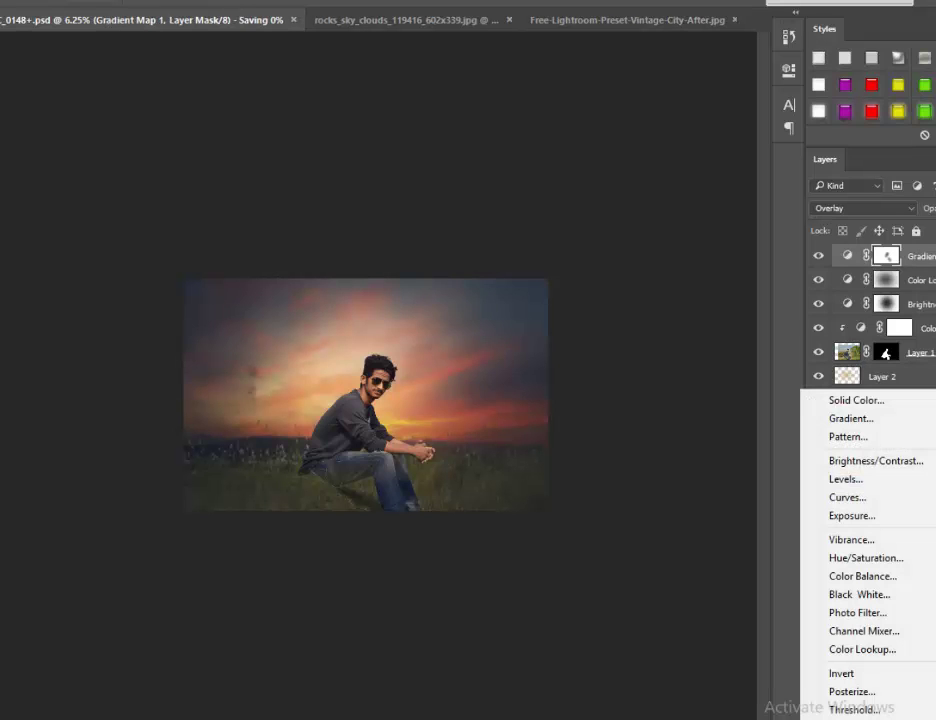
pyautogui.click(860, 596)
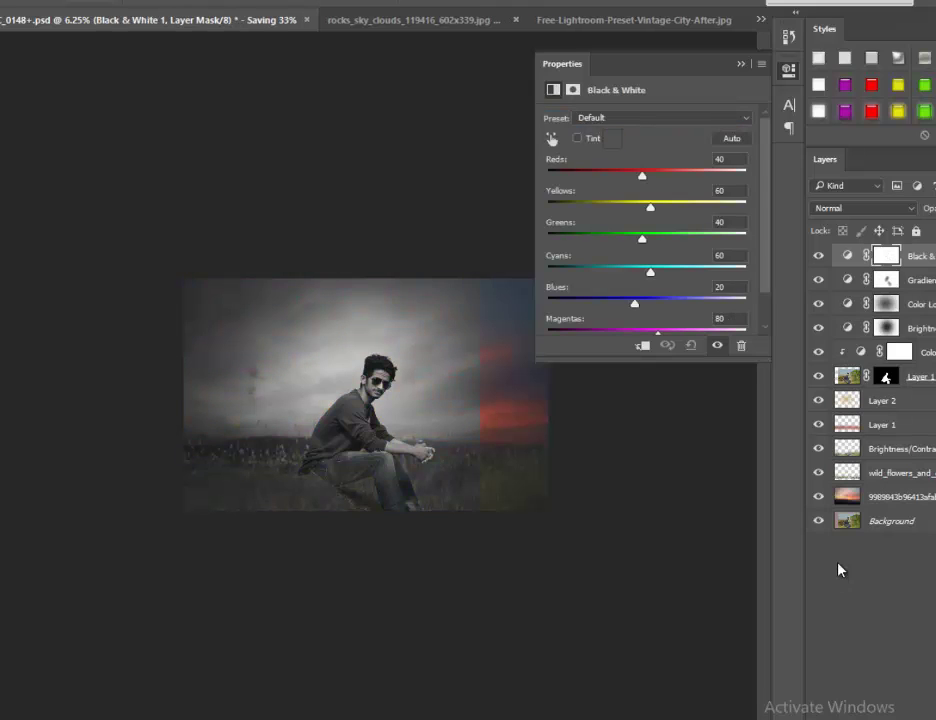
pyautogui.click(741, 64)
pyautogui.click(422, 338)
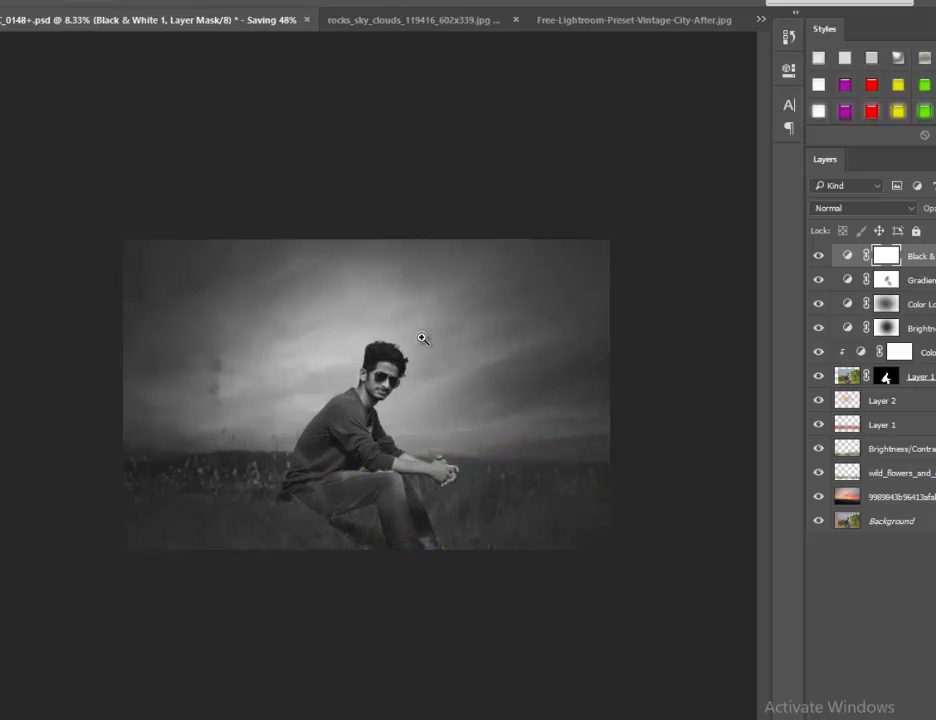
pyautogui.click(422, 338)
pyautogui.hotkey('ctrl', 'z')
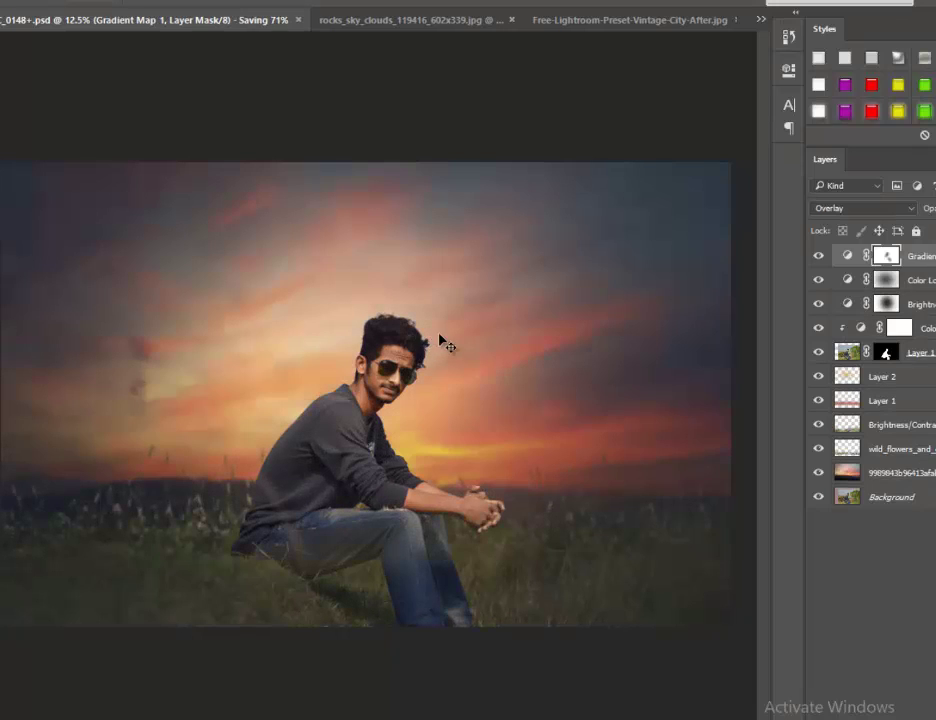
pyautogui.hotkey('ctrl', '-')
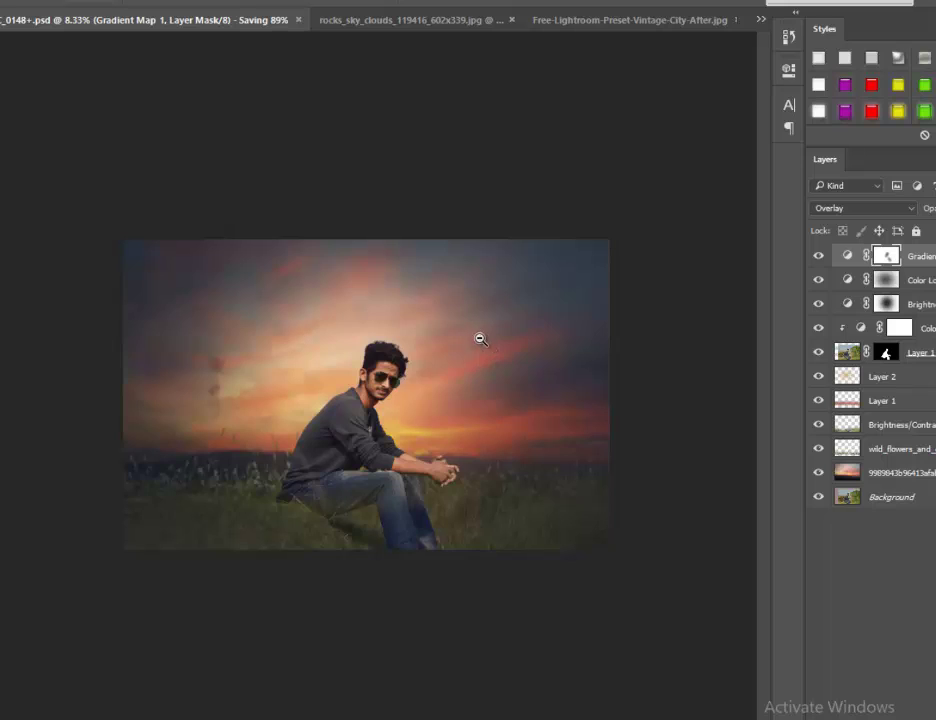
pyautogui.hotkey('ctrl', '-')
pyautogui.hotkey('ctrl', '+')
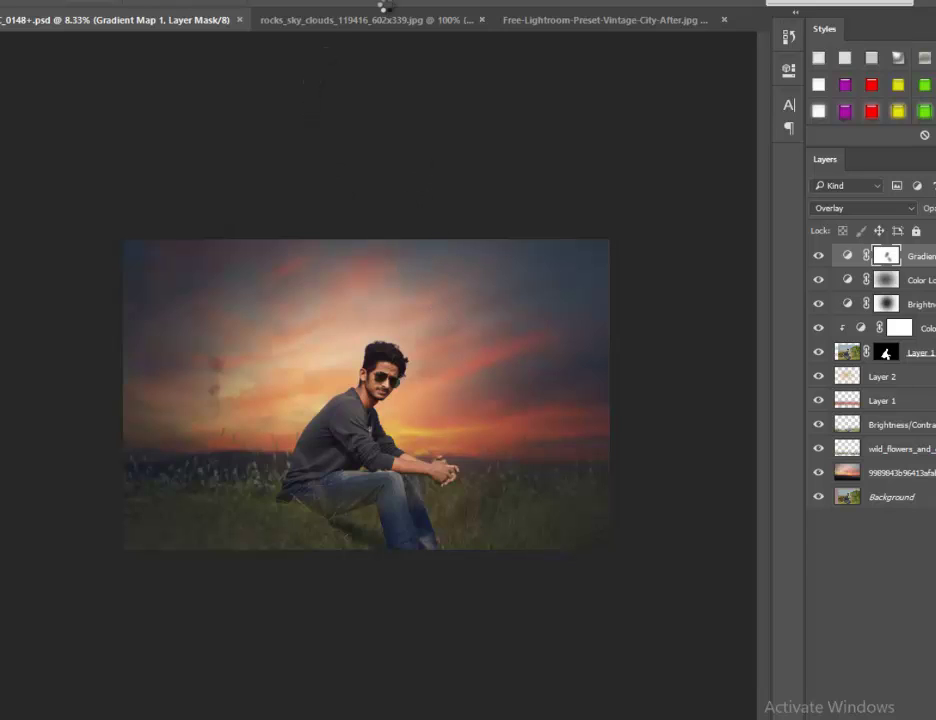
# Step: Stamp all visible layers into a new layer and open the Camera Raw Filter
pyautogui.hotkey('ctrl', 'shift', 'alt', 'e')
pyautogui.click(160, 1)
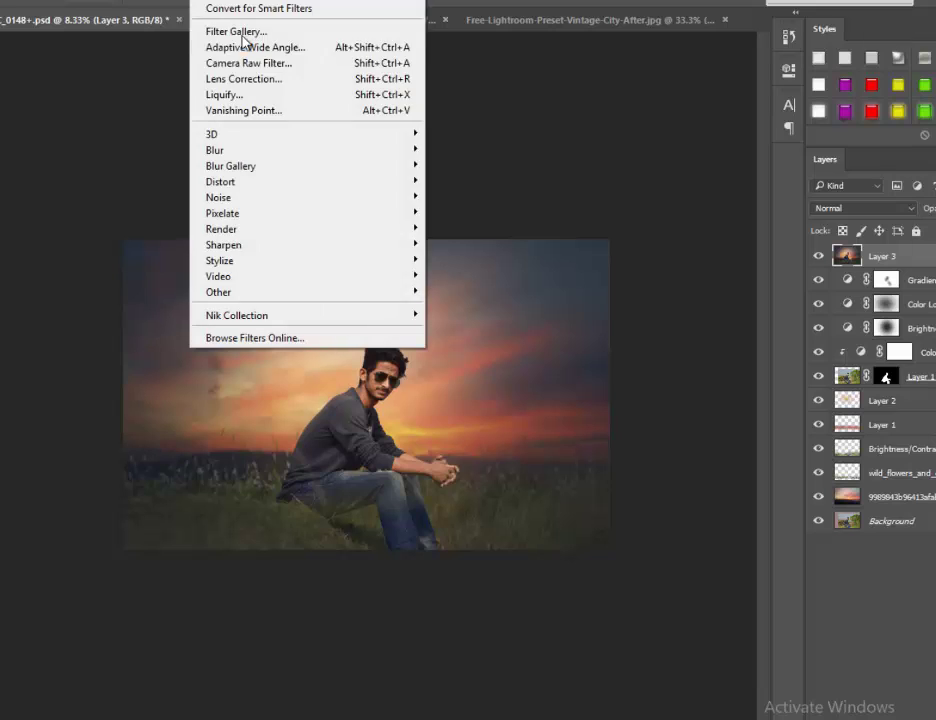
pyautogui.click(246, 61)
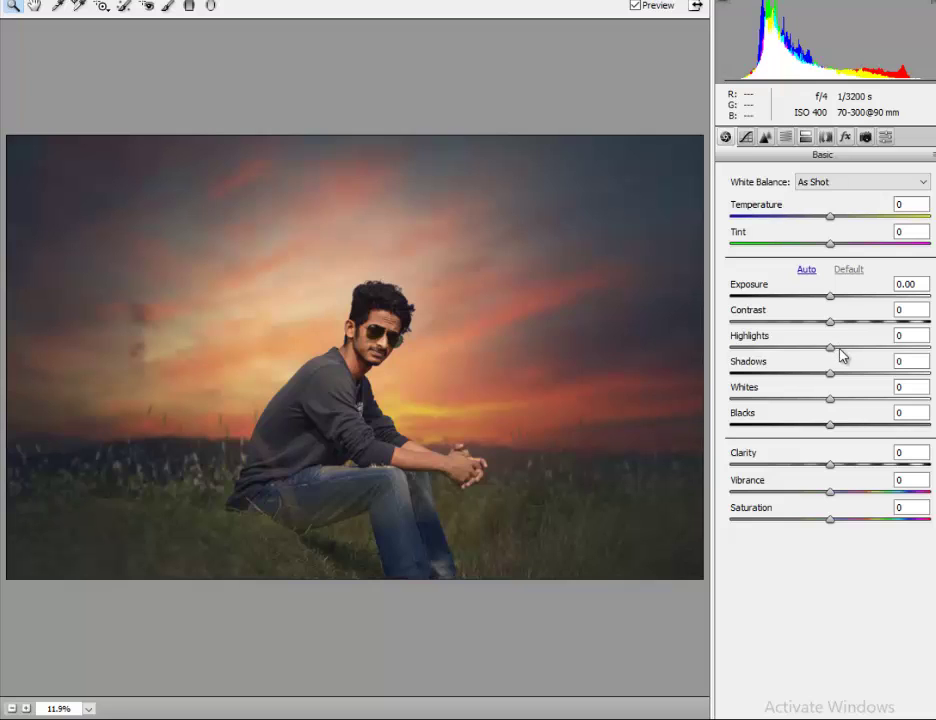
# Step: Set Vibrance to +18 and Clarity to +23 in Camera Raw
pyautogui.moveTo(830, 492); pyautogui.dragTo(897, 495)
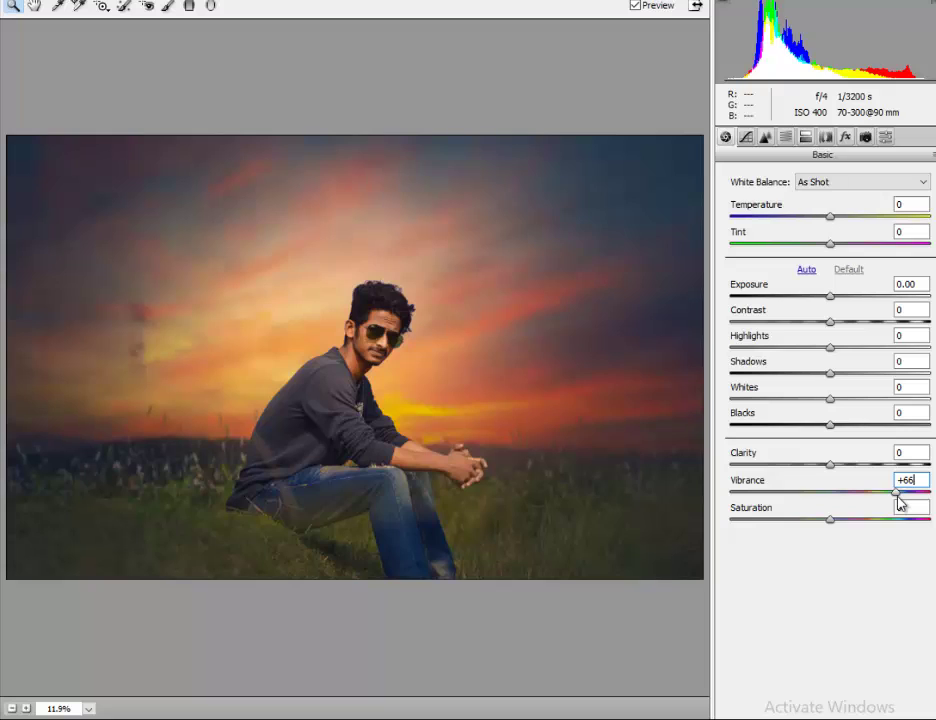
pyautogui.doubleClick(857, 490)
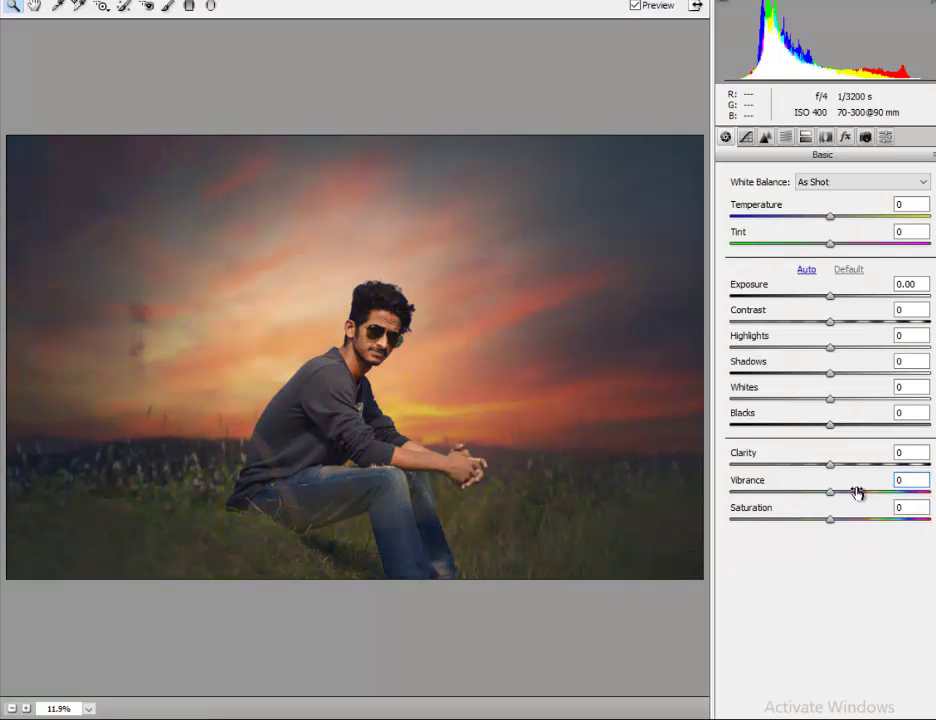
pyautogui.moveTo(857, 492)
pyautogui.mouseDown()
pyautogui.moveTo(849, 497)
pyautogui.moveTo(876, 466)
pyautogui.mouseUp()
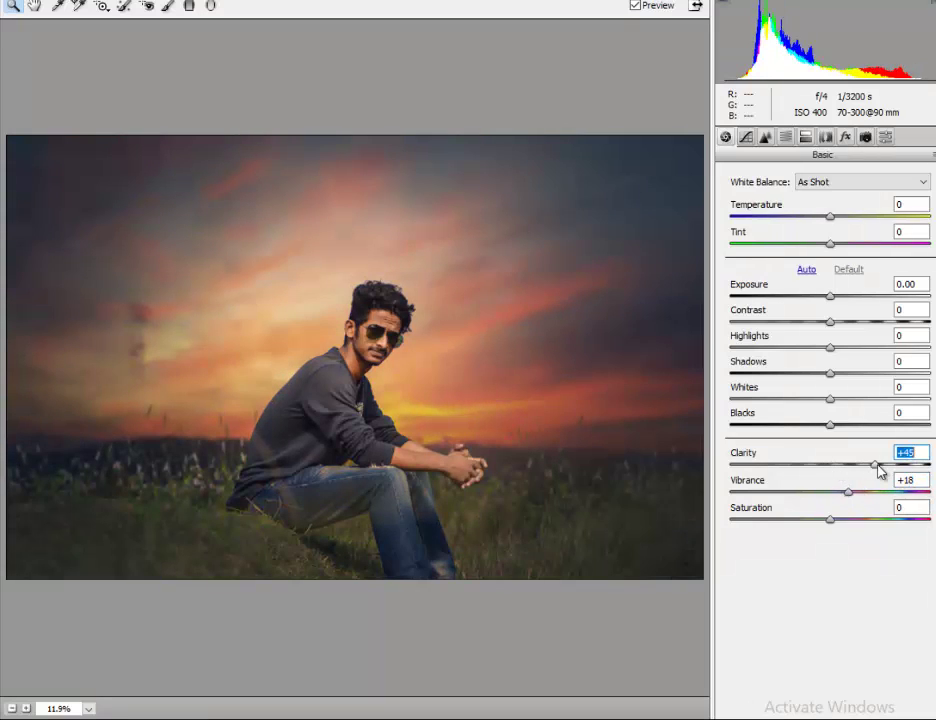
pyautogui.doubleClick(877, 467)
pyautogui.click(851, 466)
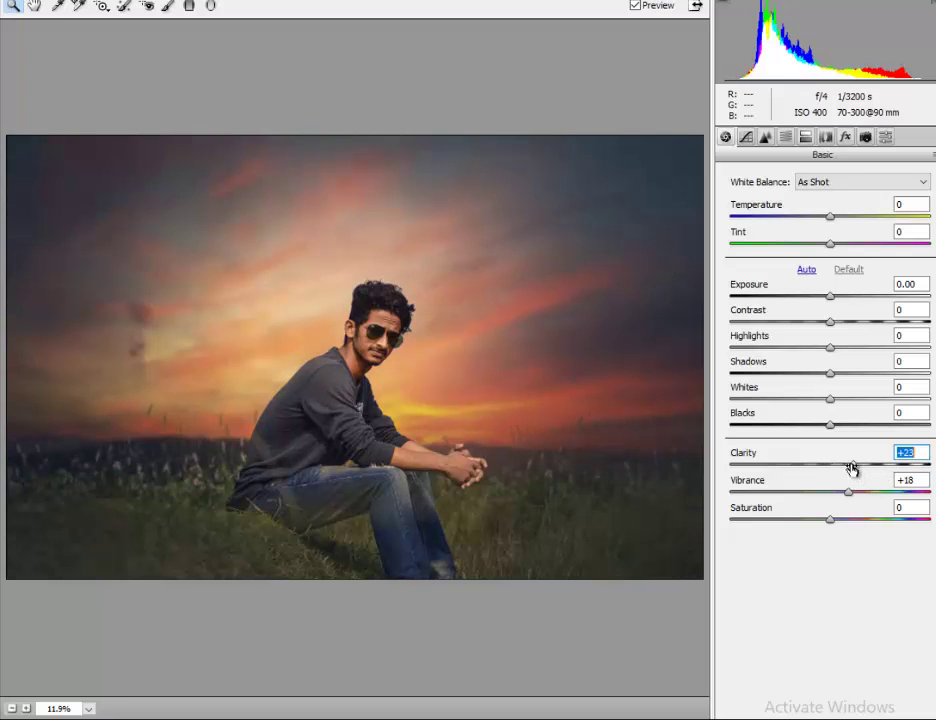
# Step: Set Highlights to -33, Shadows to +34 and deepen Blacks, comparing before and after
pyautogui.moveTo(829, 347); pyautogui.dragTo(766, 350)
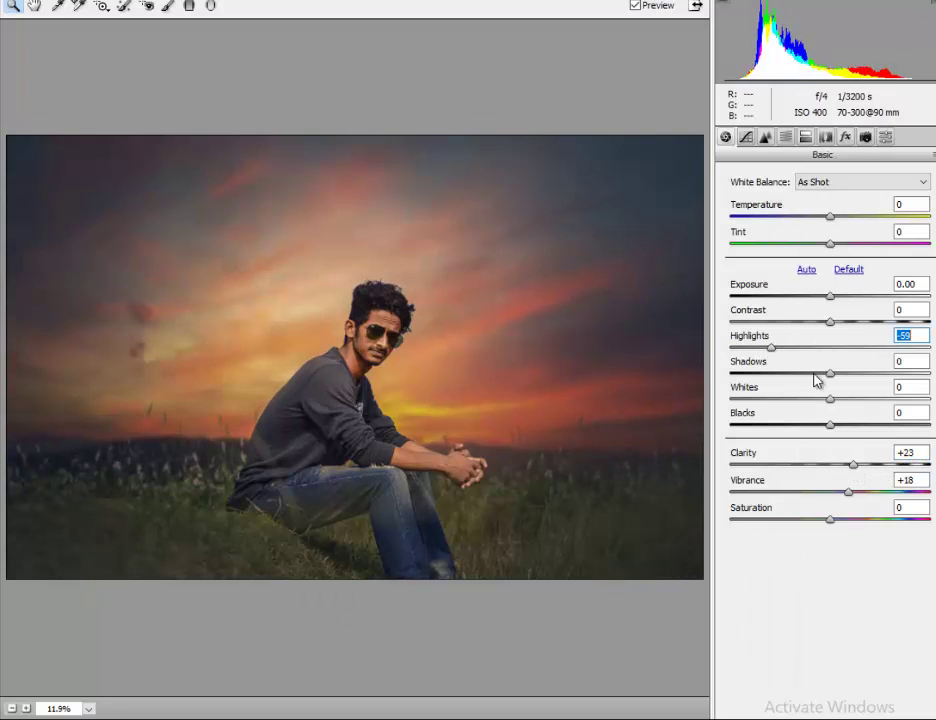
pyautogui.moveTo(829, 373); pyautogui.dragTo(865, 376)
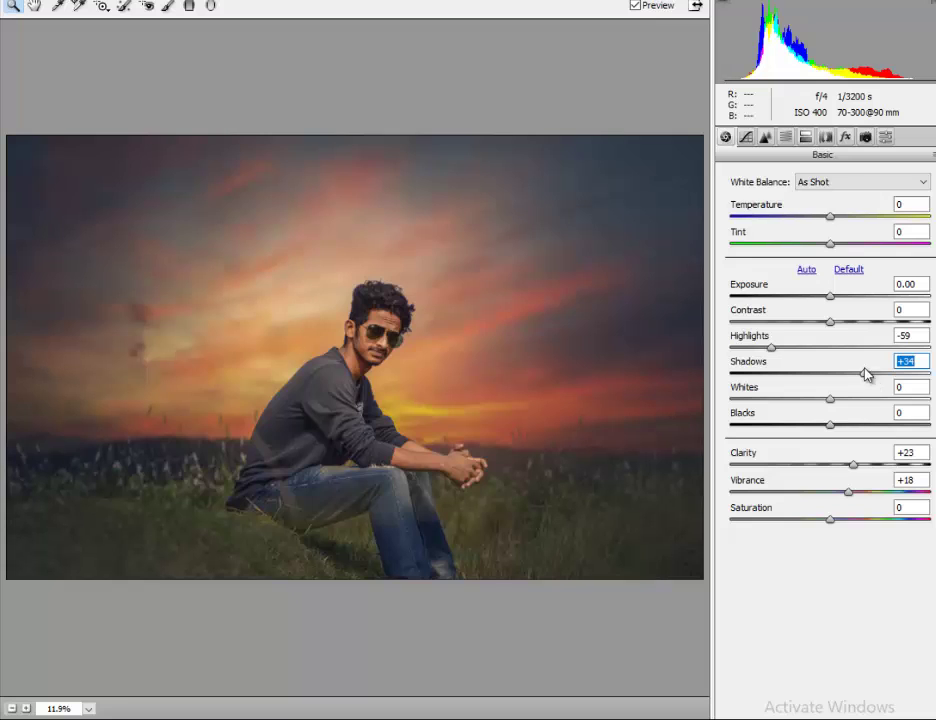
pyautogui.click(633, 7)
pyautogui.click(633, 7)
pyautogui.click(633, 7)
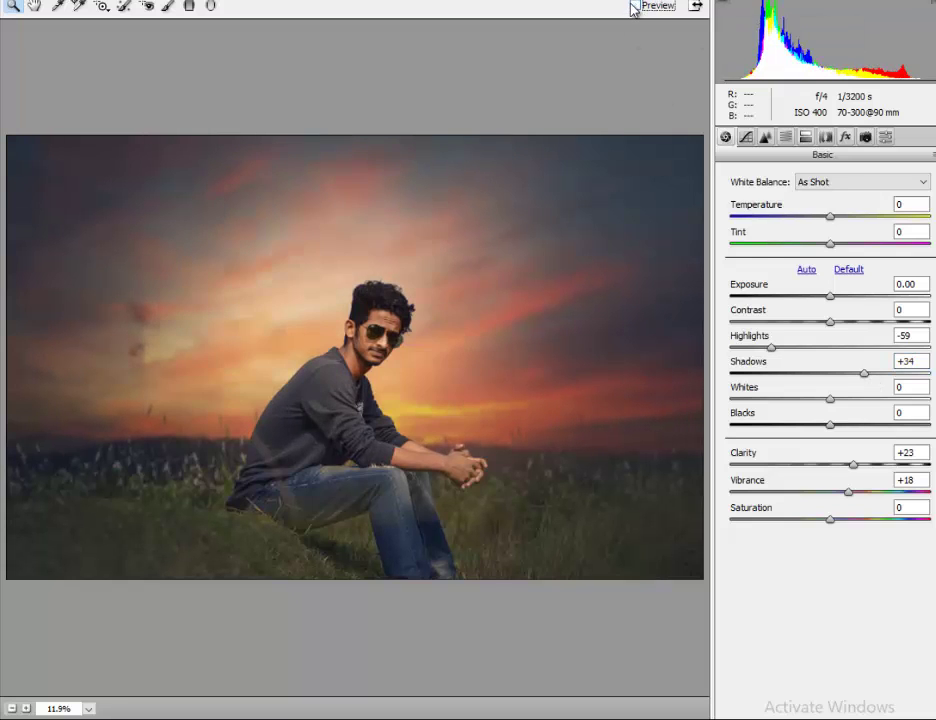
pyautogui.moveTo(780, 350); pyautogui.dragTo(798, 352)
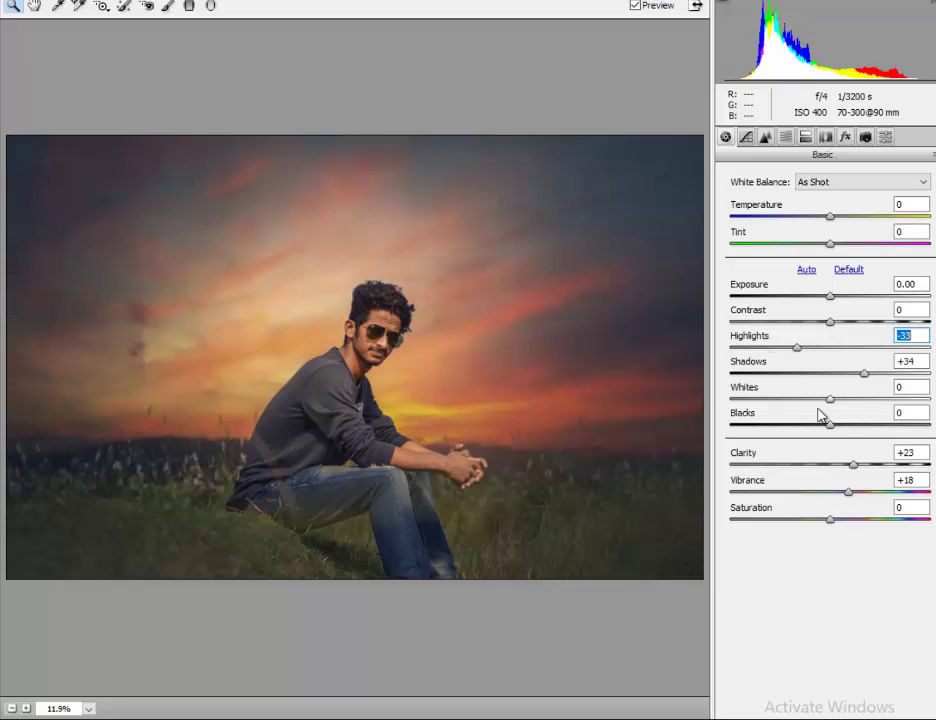
pyautogui.moveTo(829, 425); pyautogui.dragTo(830, 428)
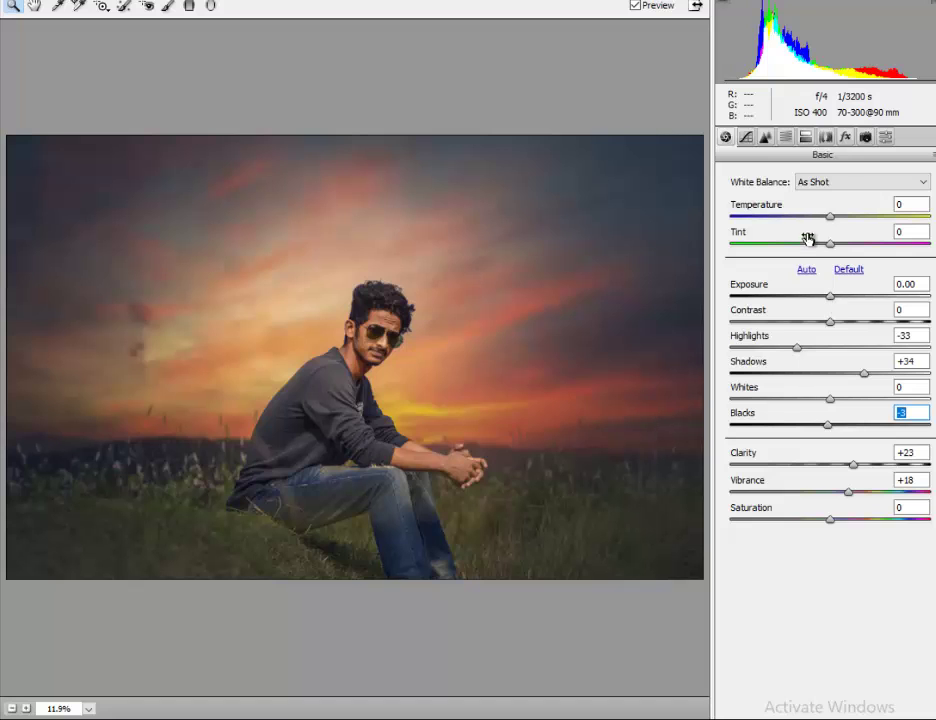
# Step: Warm Temperature to +4 and add a graduated filter over the foreground grass
pyautogui.moveTo(829, 216)
pyautogui.mouseDown()
pyautogui.moveTo(769, 219)
pyautogui.moveTo(865, 225)
pyautogui.moveTo(836, 223)
pyautogui.mouseUp()
pyautogui.doubleClick(861, 218)
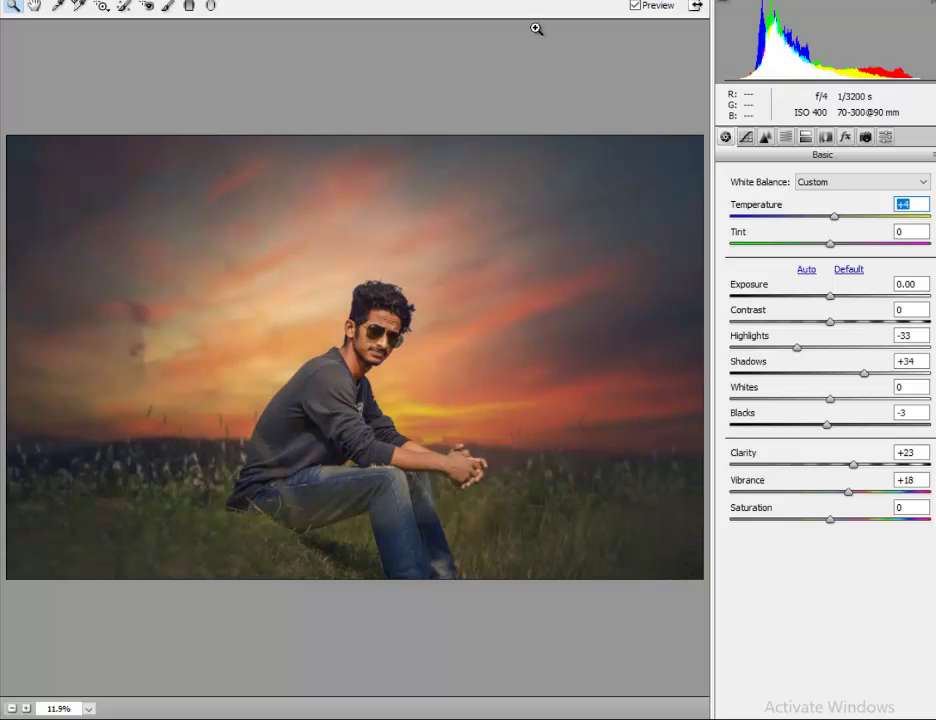
pyautogui.press('g')
pyautogui.moveTo(339, 619)
pyautogui.mouseDown()
pyautogui.moveTo(363, 476)
pyautogui.moveTo(339, 418)
pyautogui.mouseUp()
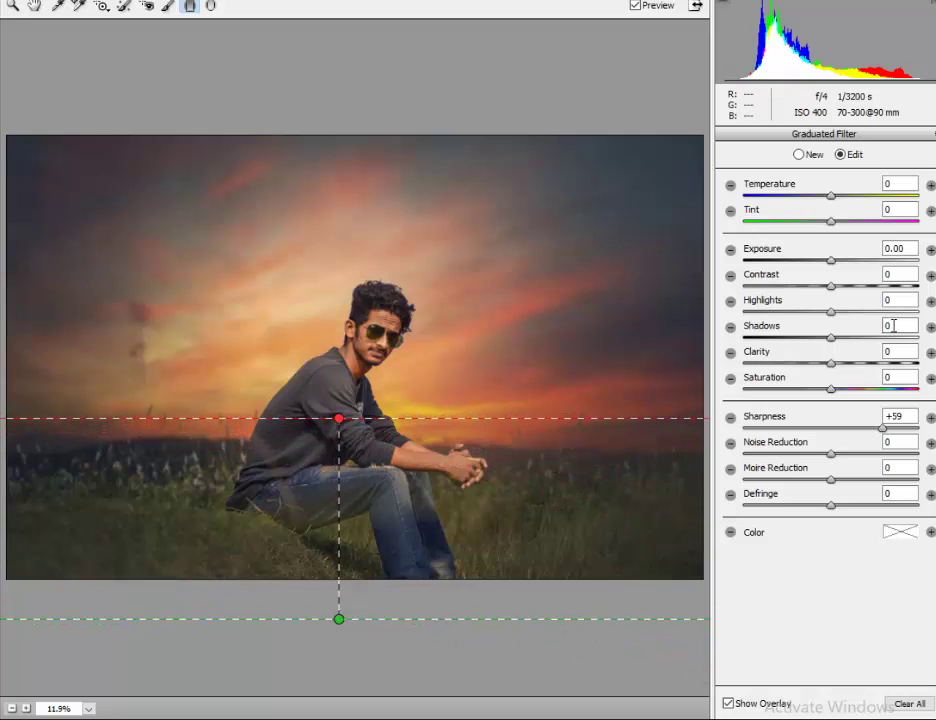
# Step: Darken the grass filter to -1.20 exposure, then add a +100-sharpness radial filter around the man
pyautogui.moveTo(828, 261); pyautogui.dragTo(808, 282)
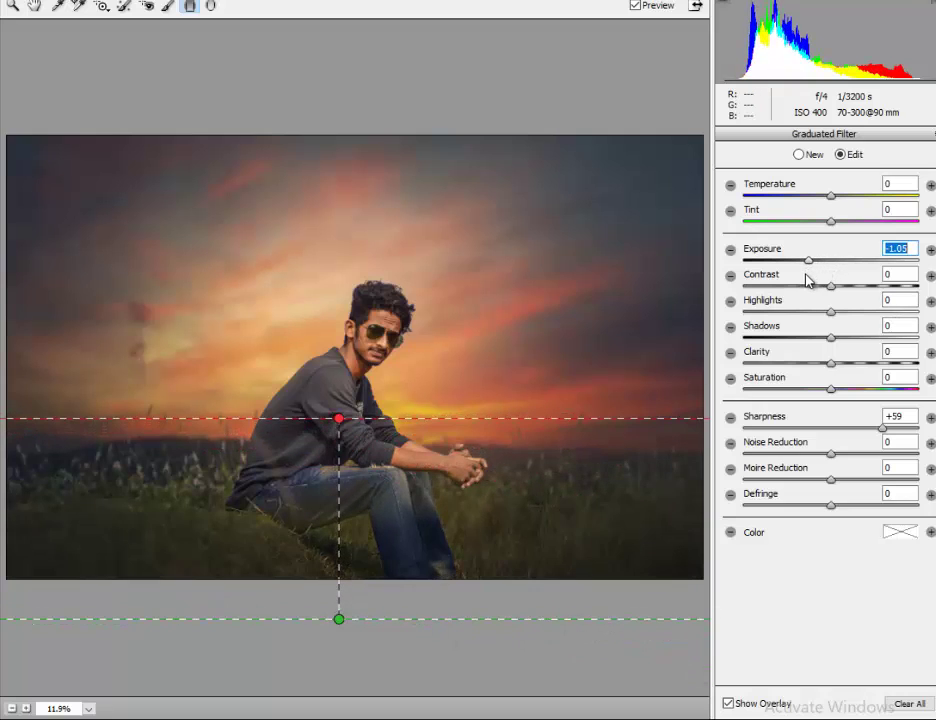
pyautogui.moveTo(339, 418); pyautogui.dragTo(338, 371)
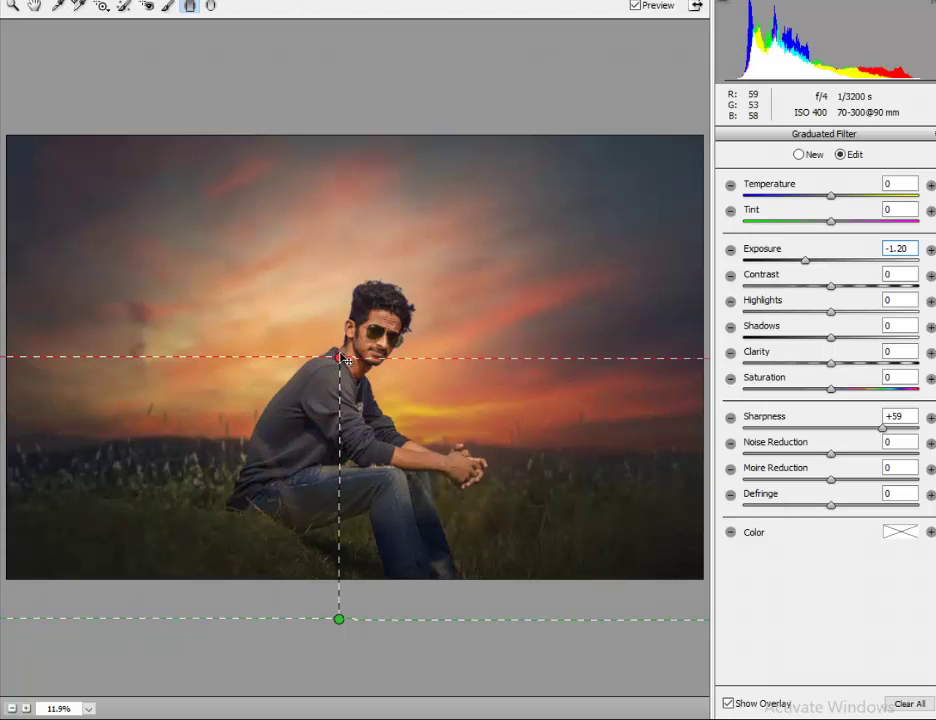
pyautogui.click(211, 6)
pyautogui.moveTo(300, 305); pyautogui.dragTo(501, 422)
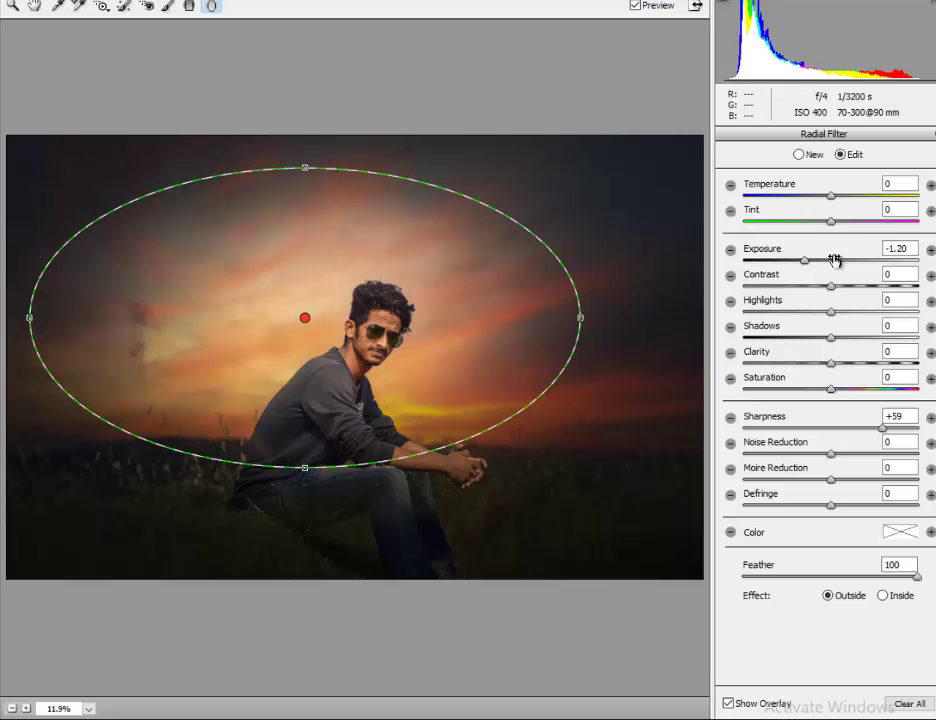
pyautogui.moveTo(806, 261); pyautogui.dragTo(825, 266)
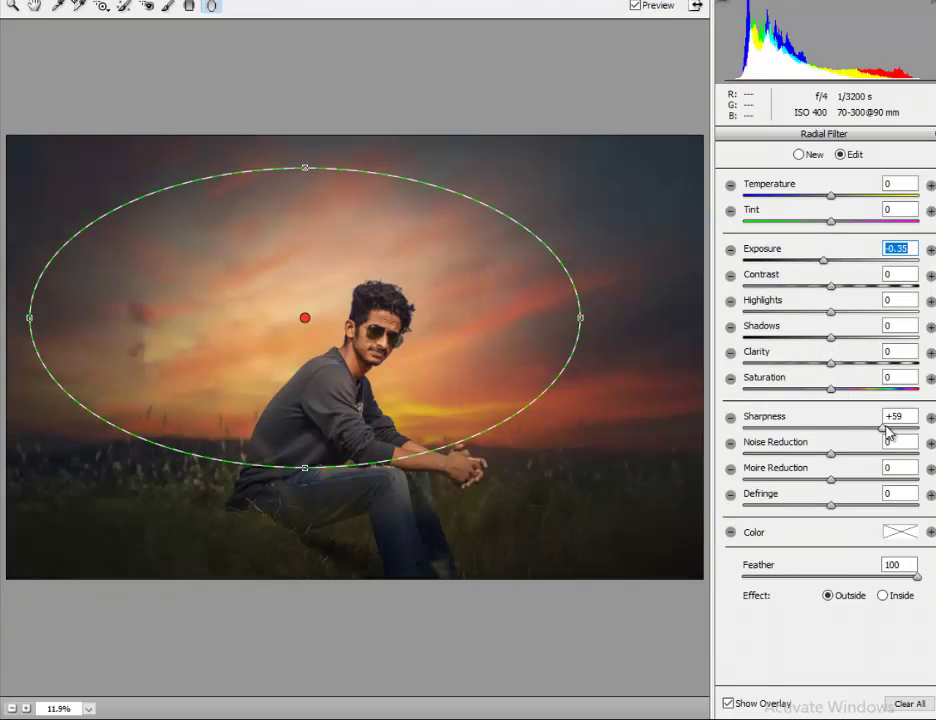
pyautogui.moveTo(885, 430); pyautogui.dragTo(918, 428)
# Step: Add a second radial filter above the photo with Exposure 0 and Sharpness +83
pyautogui.moveTo(495, 34); pyautogui.dragTo(581, 94)
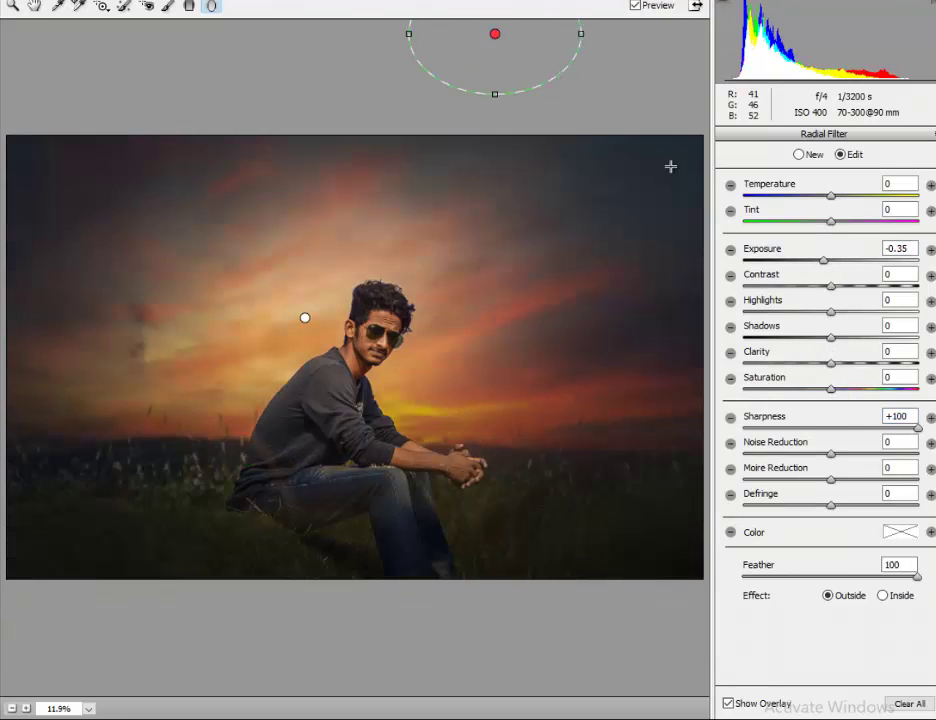
pyautogui.doubleClick(900, 249)
pyautogui.write('0')
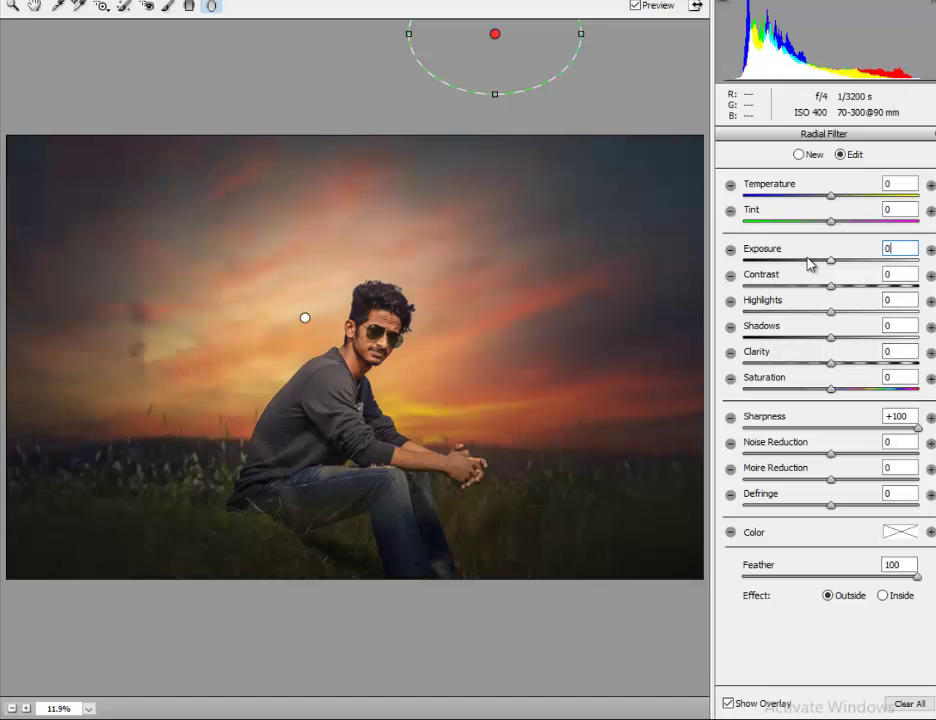
pyautogui.click(904, 429)
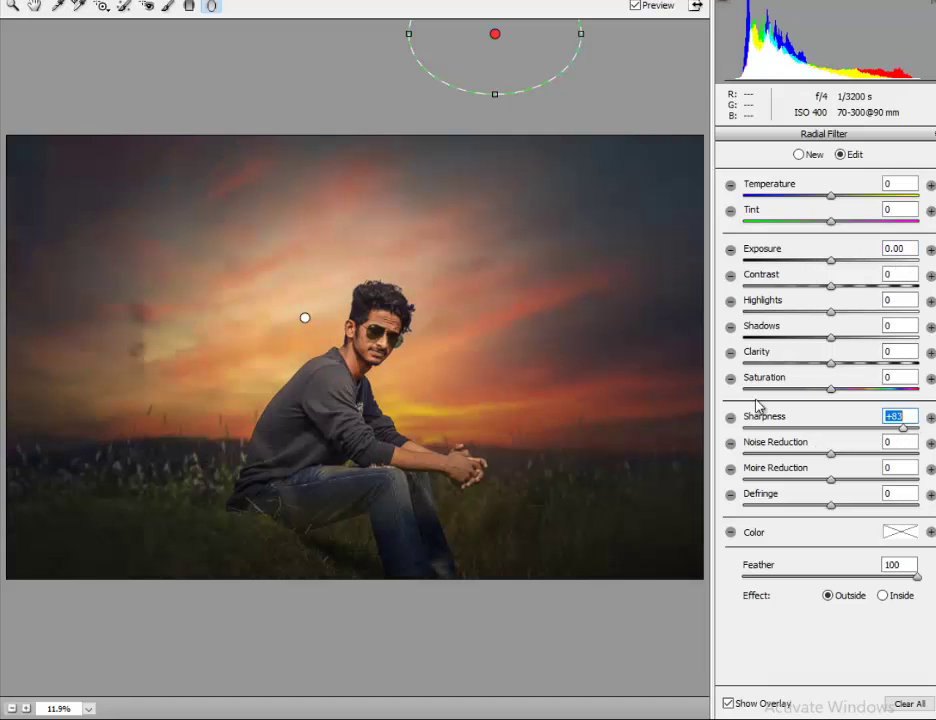
pyautogui.scroll(-3, 438, 340)
pyautogui.scroll(3, 422, 336)
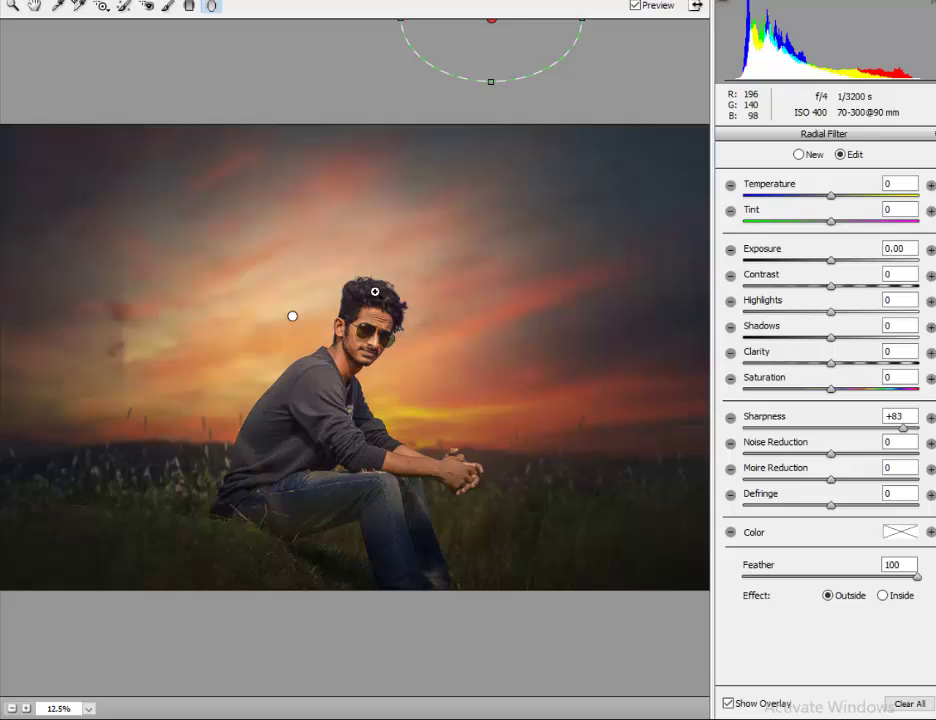
pyautogui.scroll(2, 397, 352)
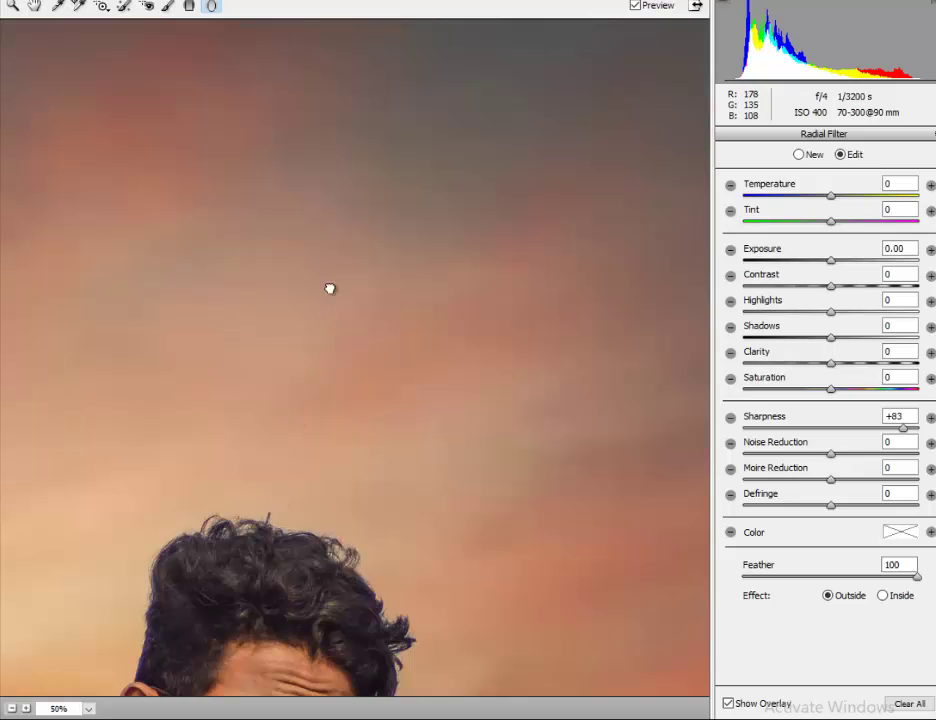
pyautogui.scroll(3, 332, 275)
pyautogui.scroll(1, 334, 266)
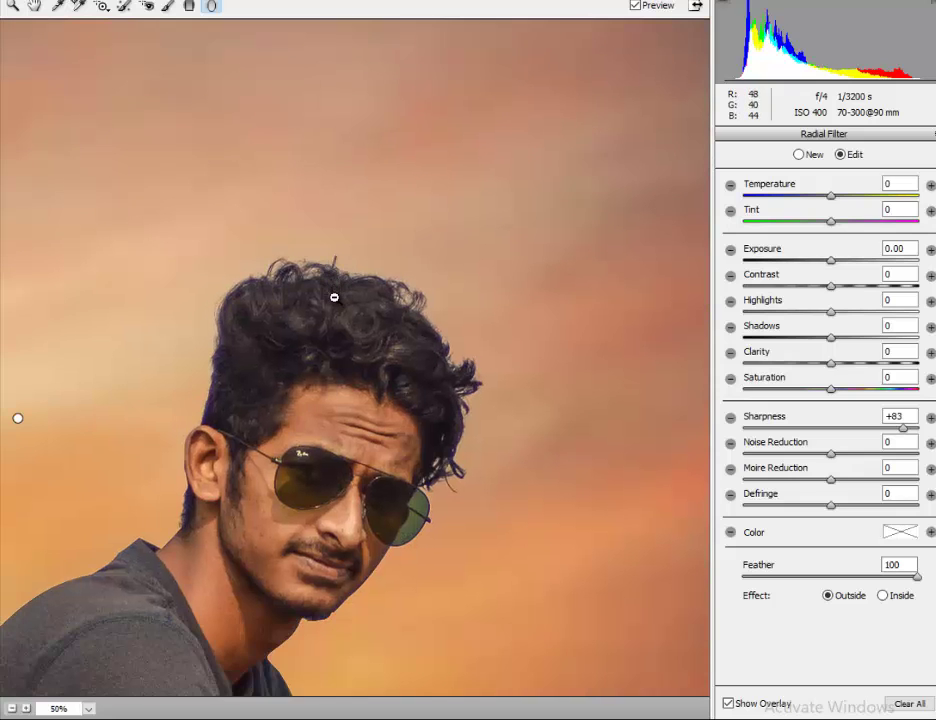
pyautogui.scroll(-2, 334, 297)
pyautogui.scroll(-2, 349, 328)
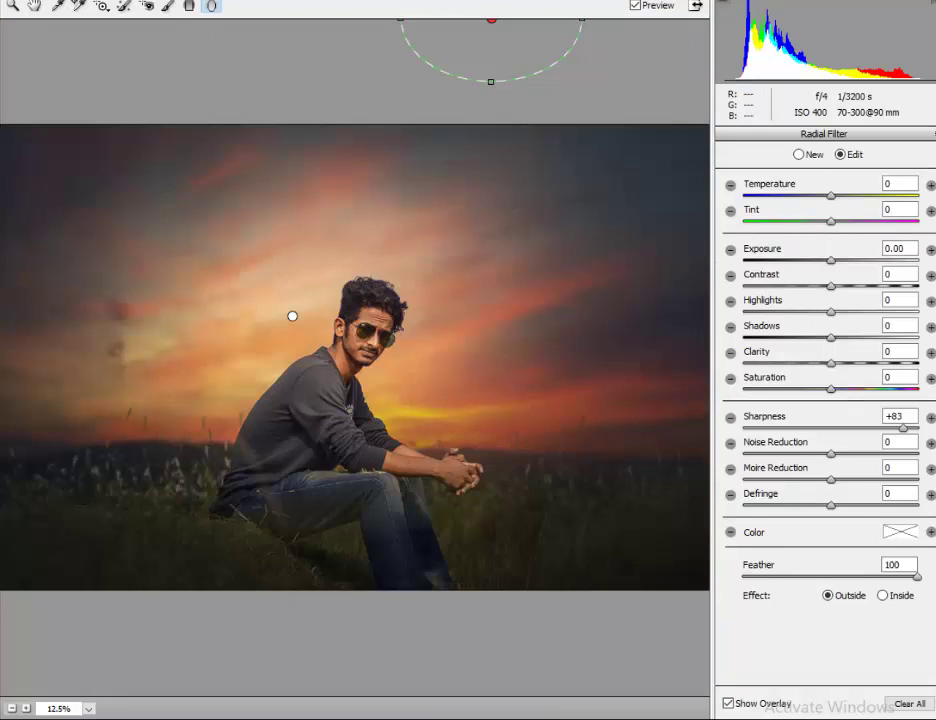
# Step: In HSL Luminance, brighten the Oranges and try Reds luminance up to -100
pyautogui.click(14, 7)
pyautogui.click(785, 137)
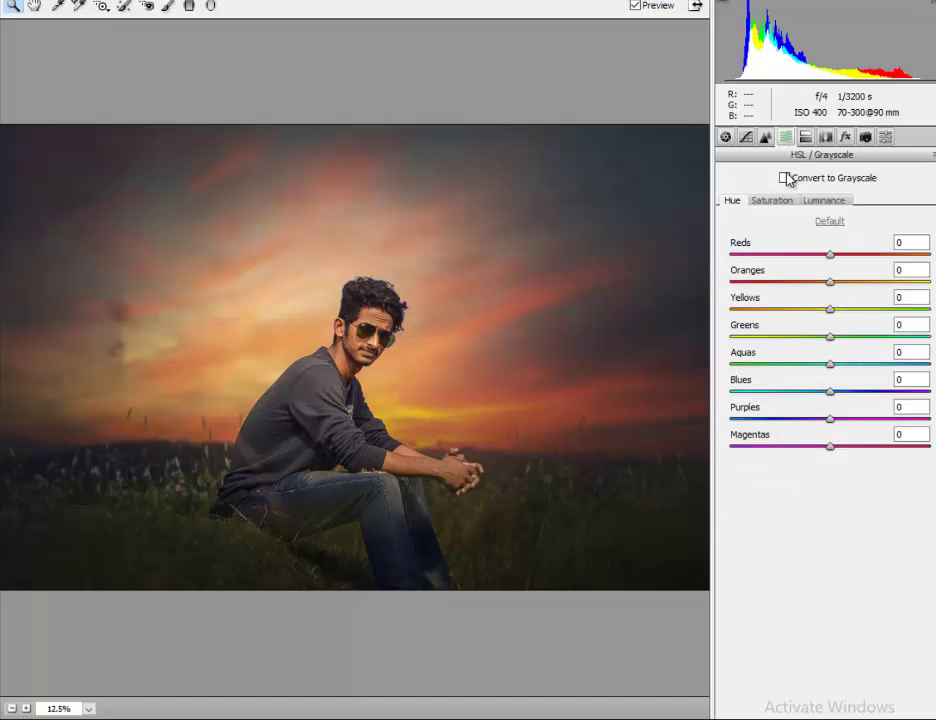
pyautogui.click(823, 200)
pyautogui.moveTo(830, 282)
pyautogui.mouseDown()
pyautogui.moveTo(896, 283)
pyautogui.moveTo(806, 298)
pyautogui.moveTo(859, 307)
pyautogui.moveTo(845, 311)
pyautogui.moveTo(852, 315)
pyautogui.mouseUp()
pyautogui.moveTo(840, 265); pyautogui.dragTo(897, 278)
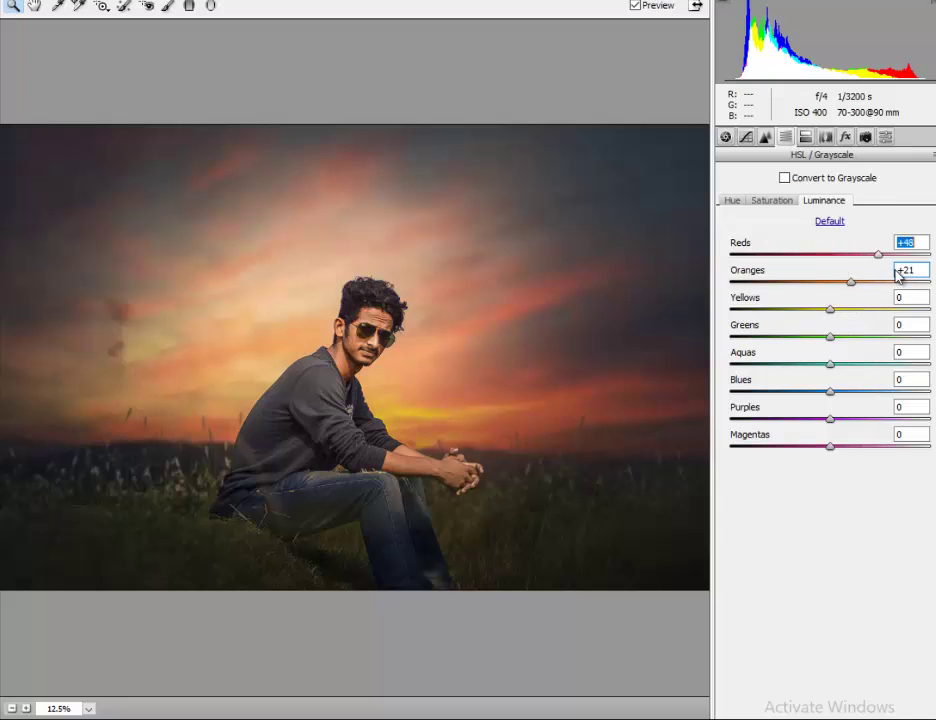
pyautogui.click(724, 278)
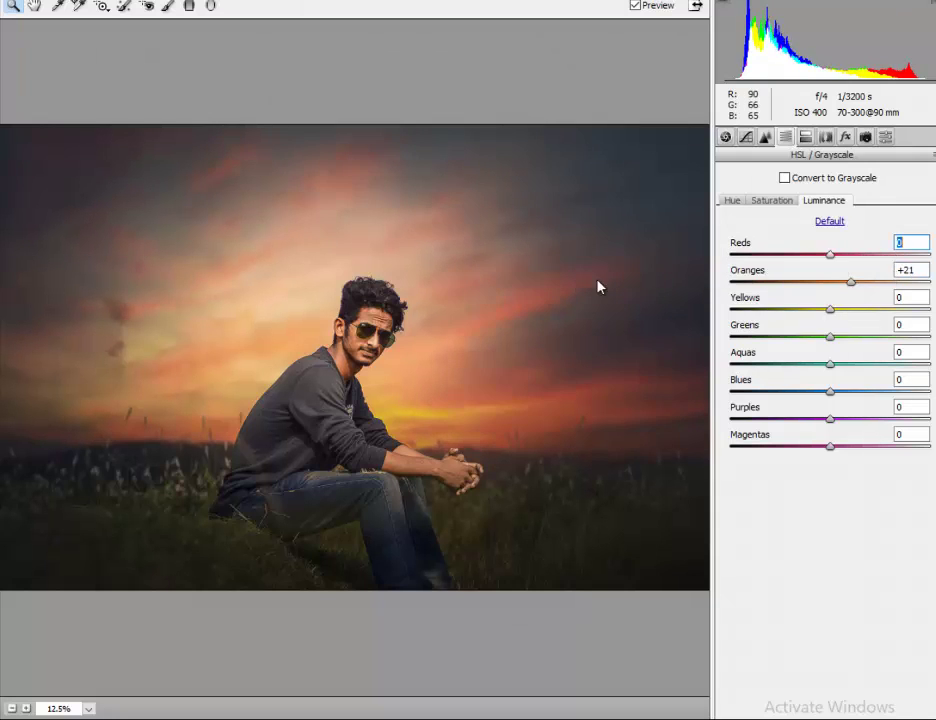
# Step: Return Reds luminance to neutral, set Yellows to +10 and darken the Greens
pyautogui.keyDown('alt'); pyautogui.click(490, 282); pyautogui.keyUp('alt')
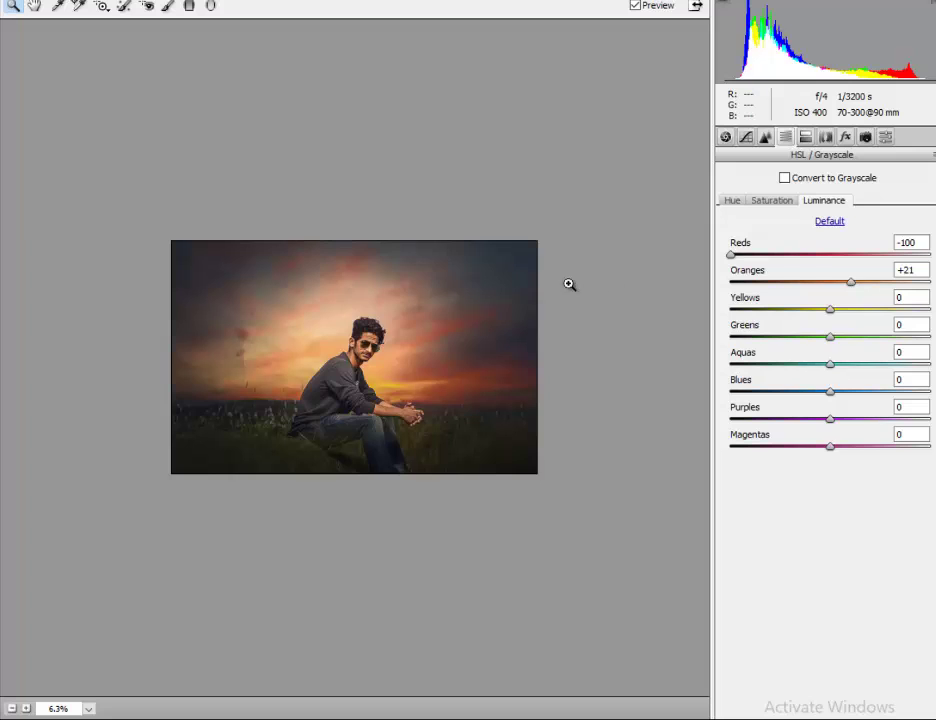
pyautogui.moveTo(818, 253); pyautogui.dragTo(829, 257)
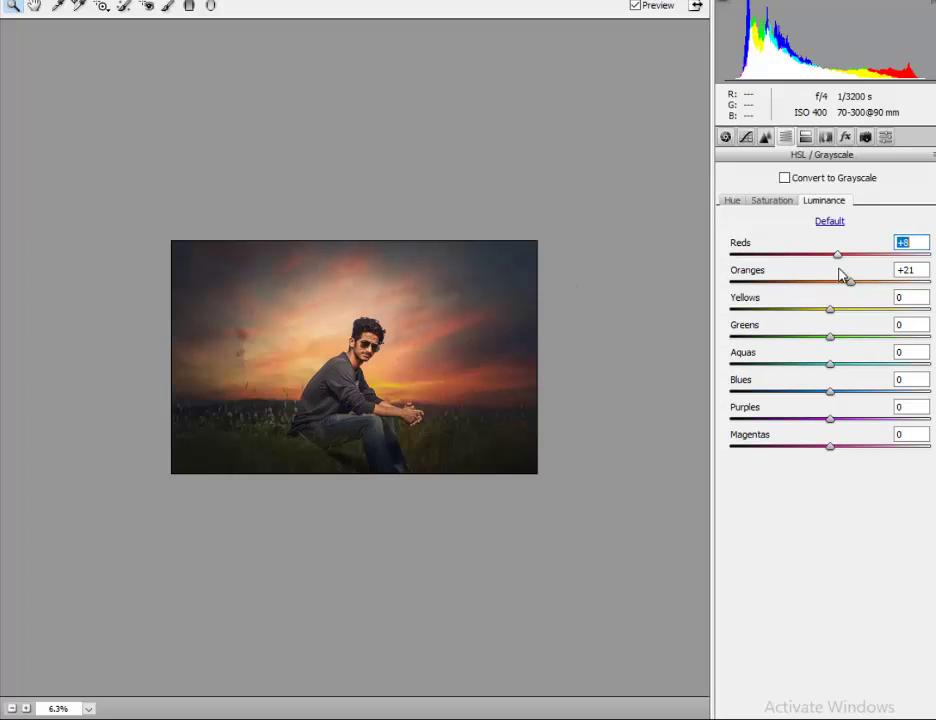
pyautogui.moveTo(830, 309); pyautogui.dragTo(787, 309)
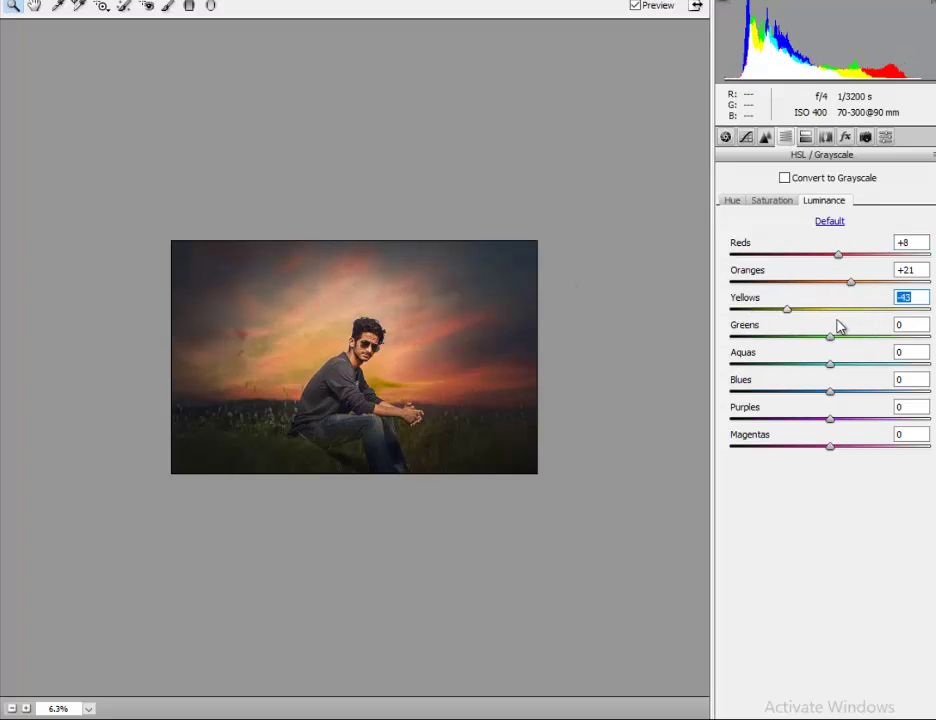
pyautogui.click(839, 309)
pyautogui.click(483, 271)
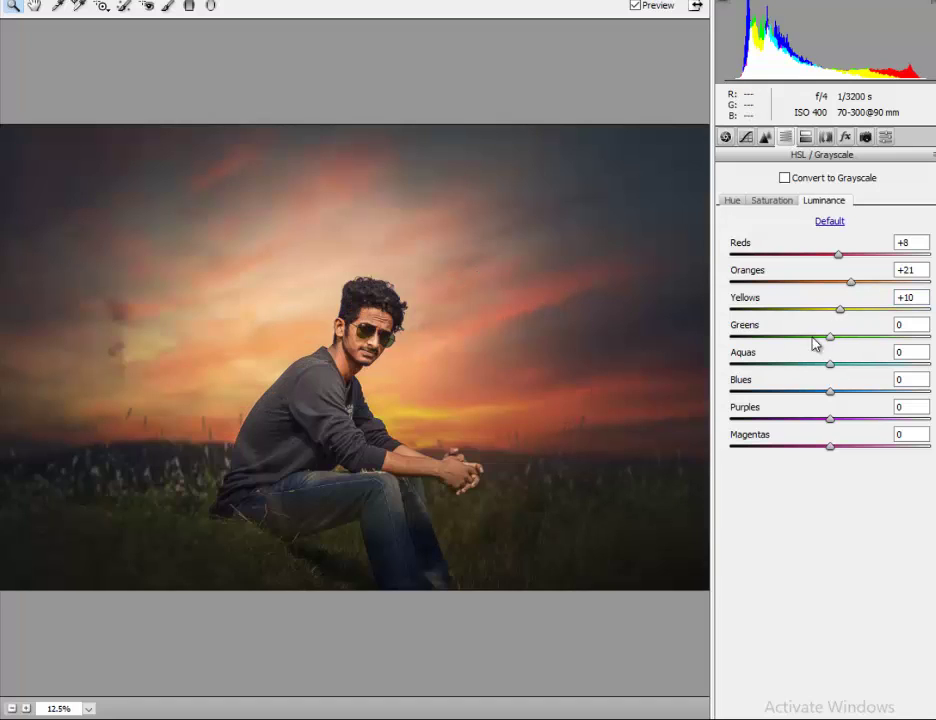
pyautogui.moveTo(825, 340); pyautogui.dragTo(770, 338)
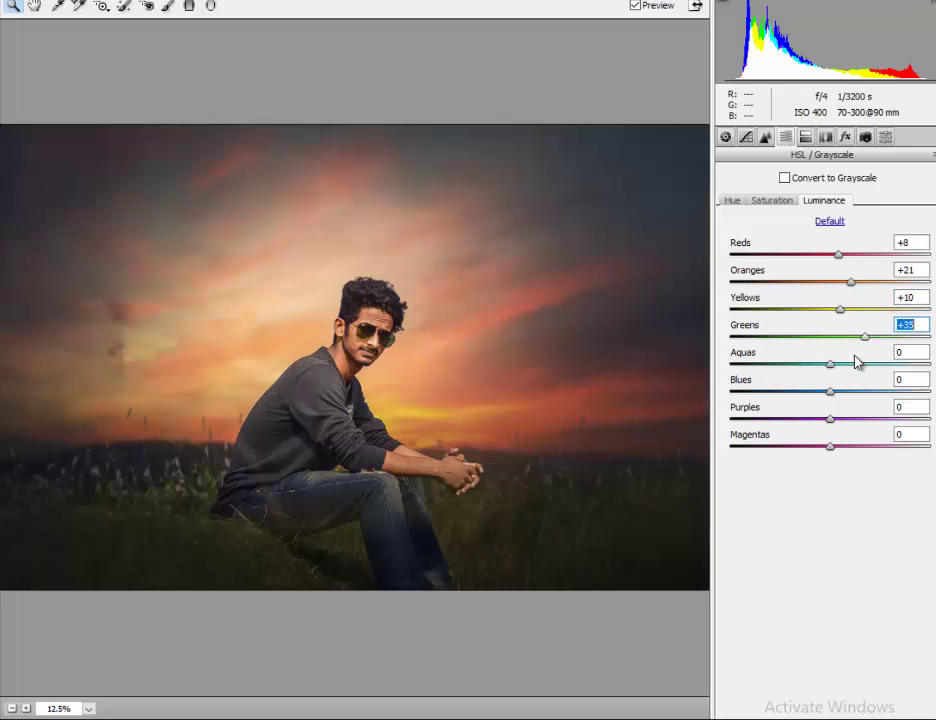
# Step: Boost Greens saturation, then try a Greens hue shift and reset it to 0
pyautogui.click(771, 200)
pyautogui.moveTo(831, 337); pyautogui.dragTo(930, 337)
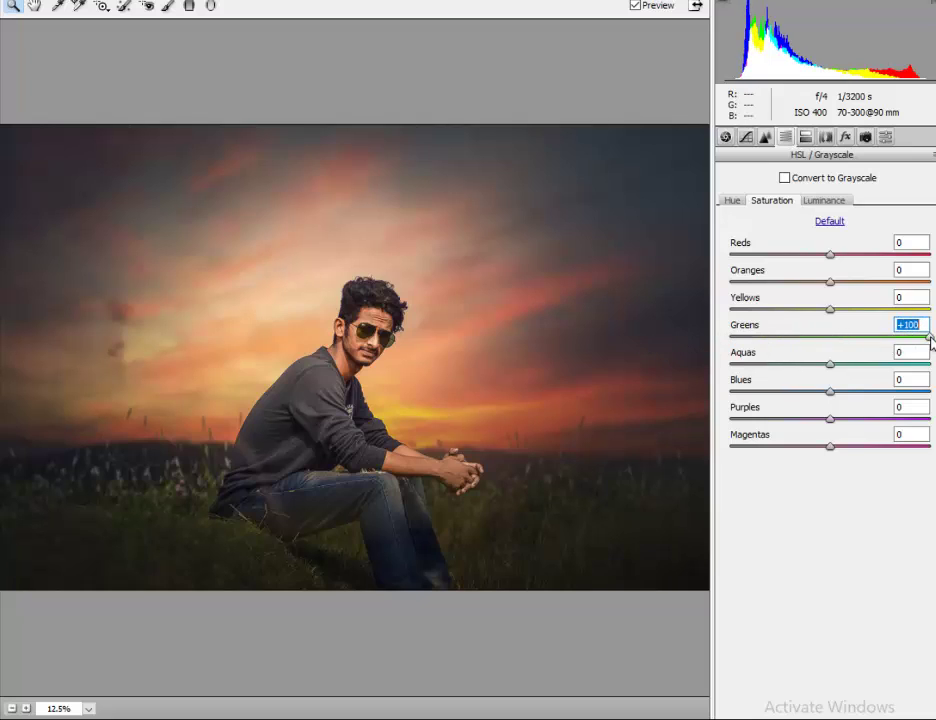
pyautogui.click(732, 200)
pyautogui.moveTo(831, 337); pyautogui.dragTo(837, 337)
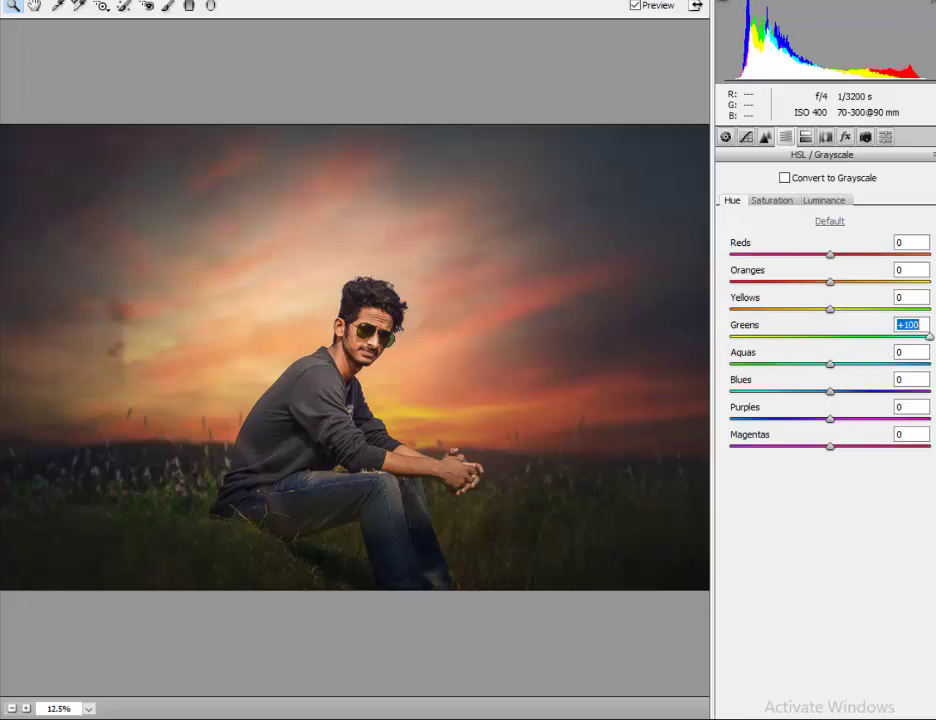
pyautogui.write('0')
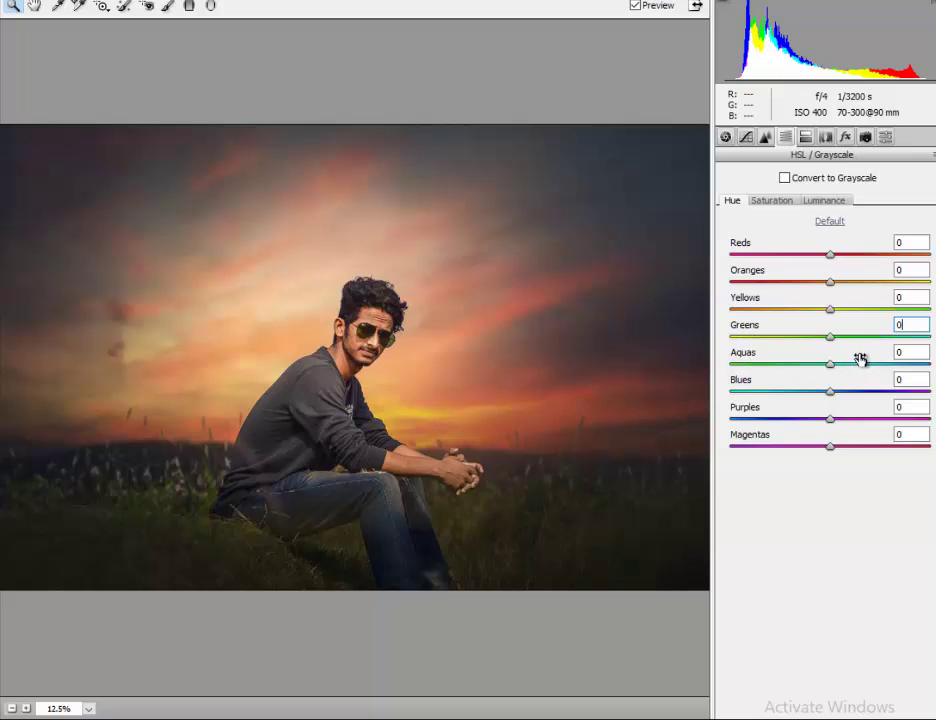
pyautogui.keyDown('alt'); pyautogui.click(441, 299); pyautogui.keyUp('alt')
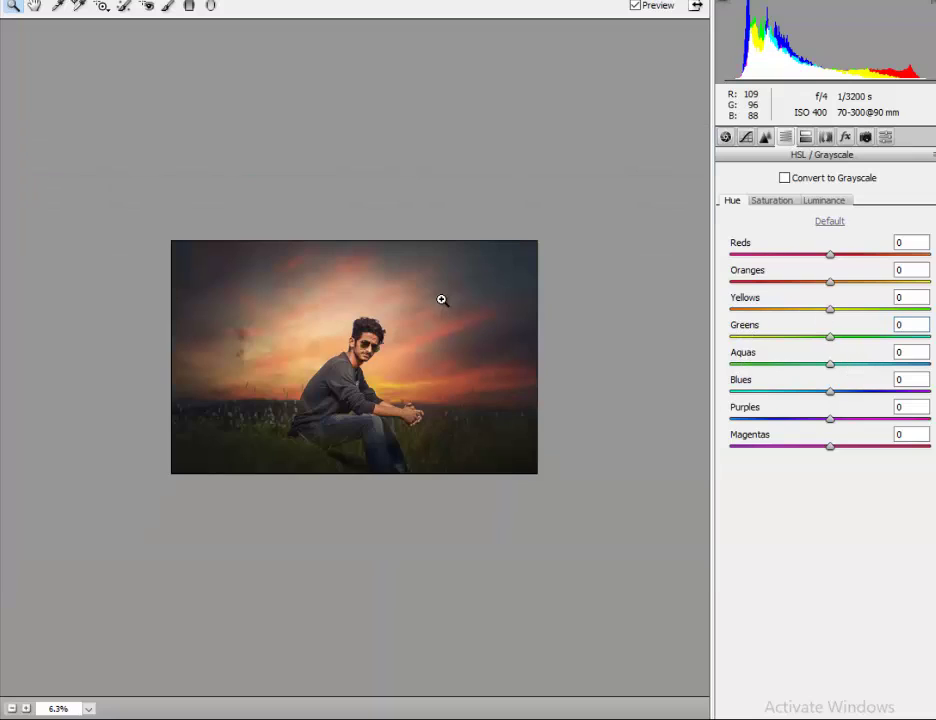
pyautogui.click(445, 295)
pyautogui.click(451, 290)
# Step: Paint a +83 sharpness Adjustment Brush stroke over the man's face with a smaller brush
pyautogui.click(168, 6)
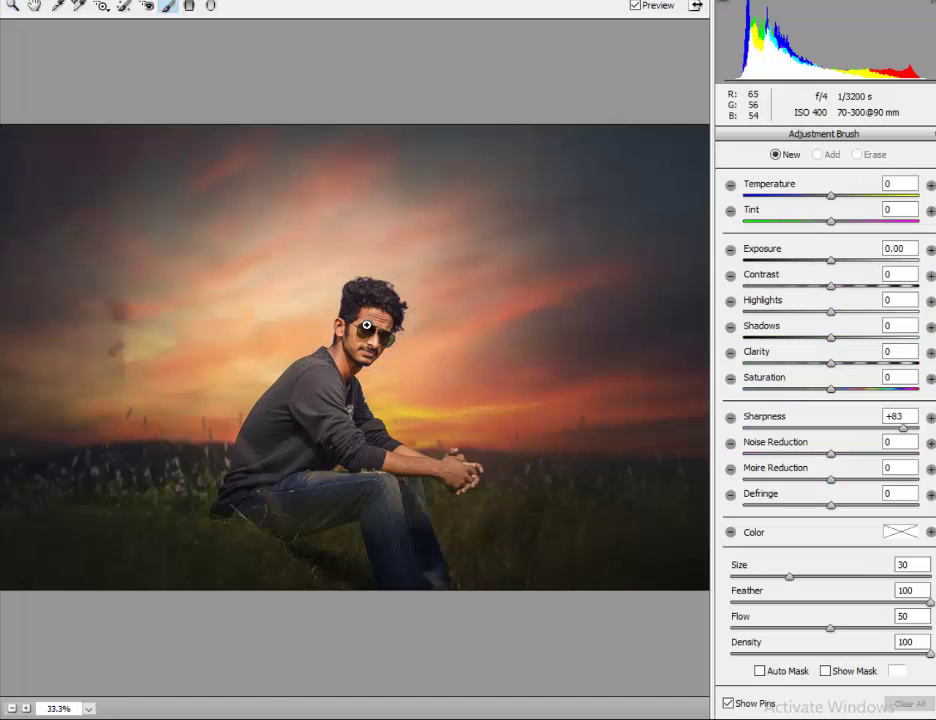
pyautogui.scroll(4, 382, 273)
pyautogui.press('p')
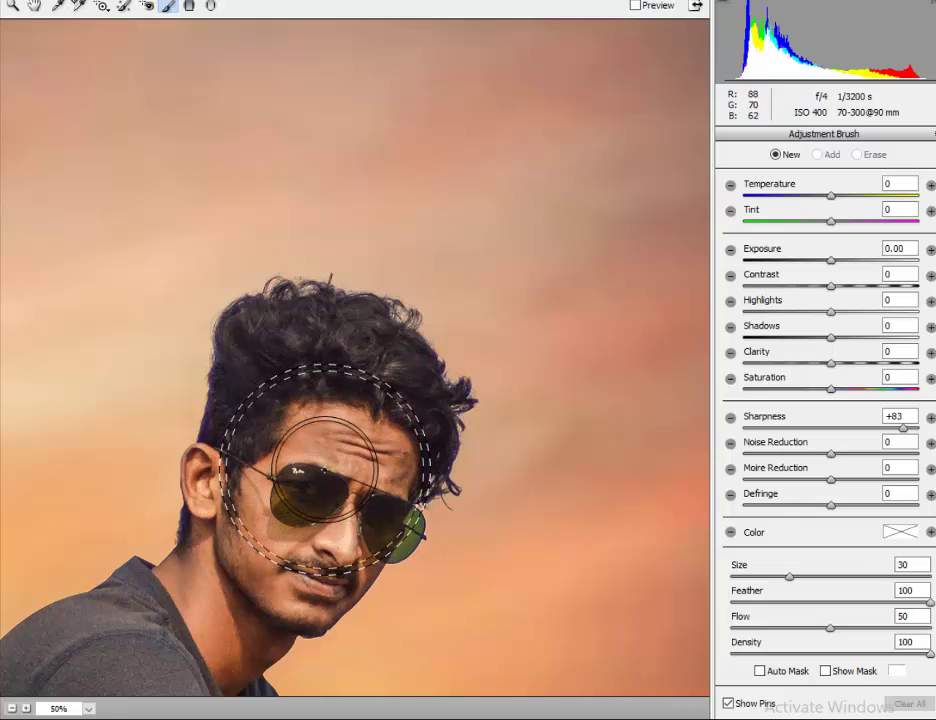
pyautogui.press('[')
pyautogui.press('[')
pyautogui.press('[')
pyautogui.press('[')
pyautogui.press('[')
pyautogui.press('[')
pyautogui.press('[')
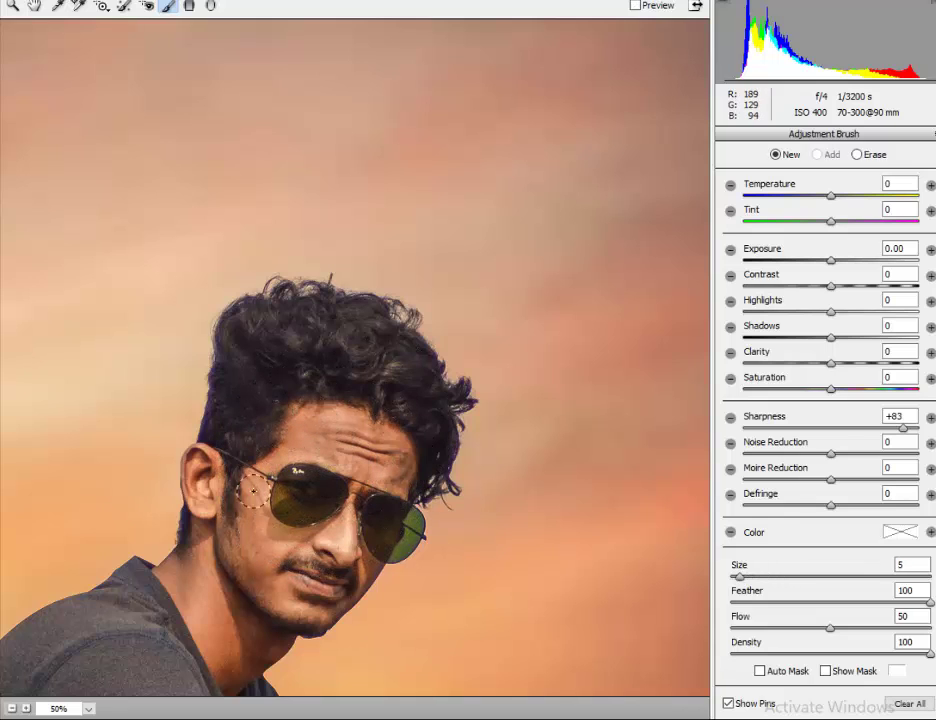
pyautogui.moveTo(230, 495); pyautogui.dragTo(224, 522)
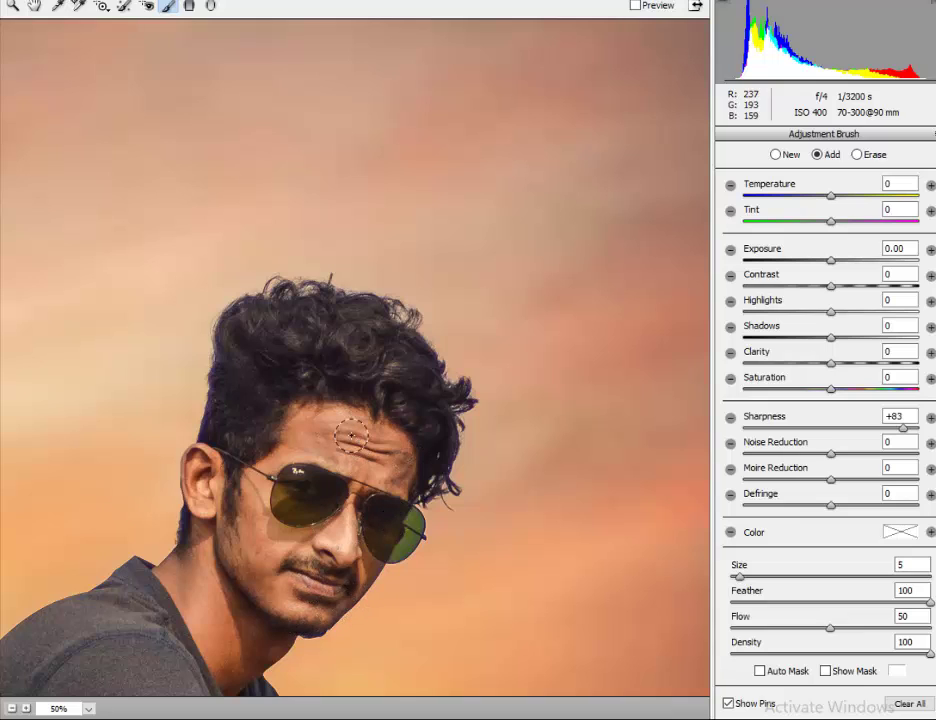
pyautogui.press(']')
pyautogui.press(']')
pyautogui.press(']')
pyautogui.press(']')
pyautogui.press(']')
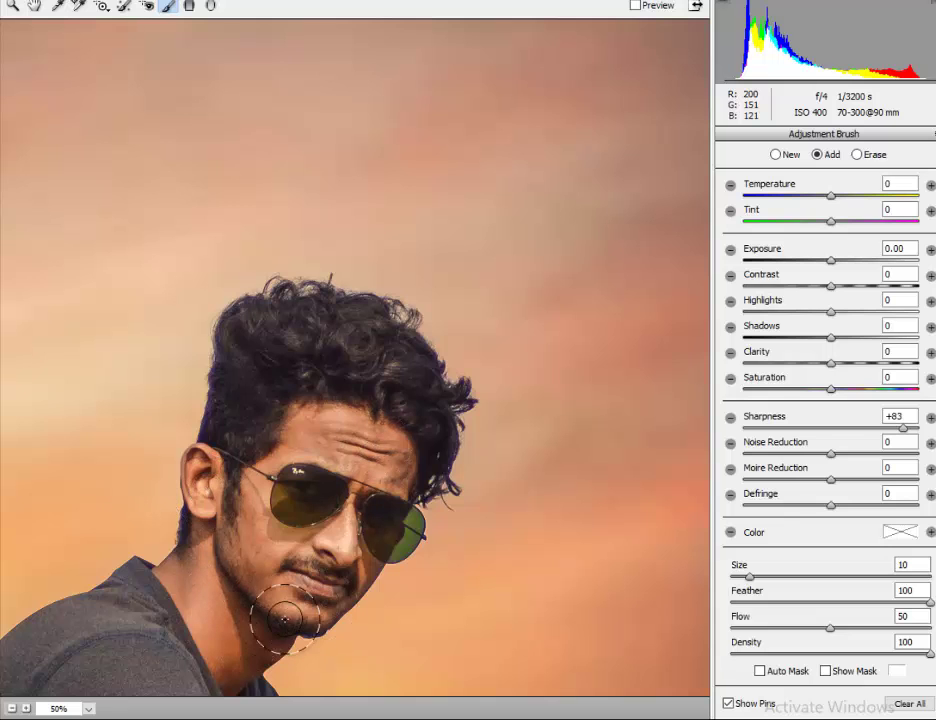
# Step: Extend the painted adjustment over the chin and arms and brighten it
pyautogui.moveTo(211, 614); pyautogui.dragTo(248, 314)
pyautogui.moveTo(452, 621); pyautogui.dragTo(272, 451)
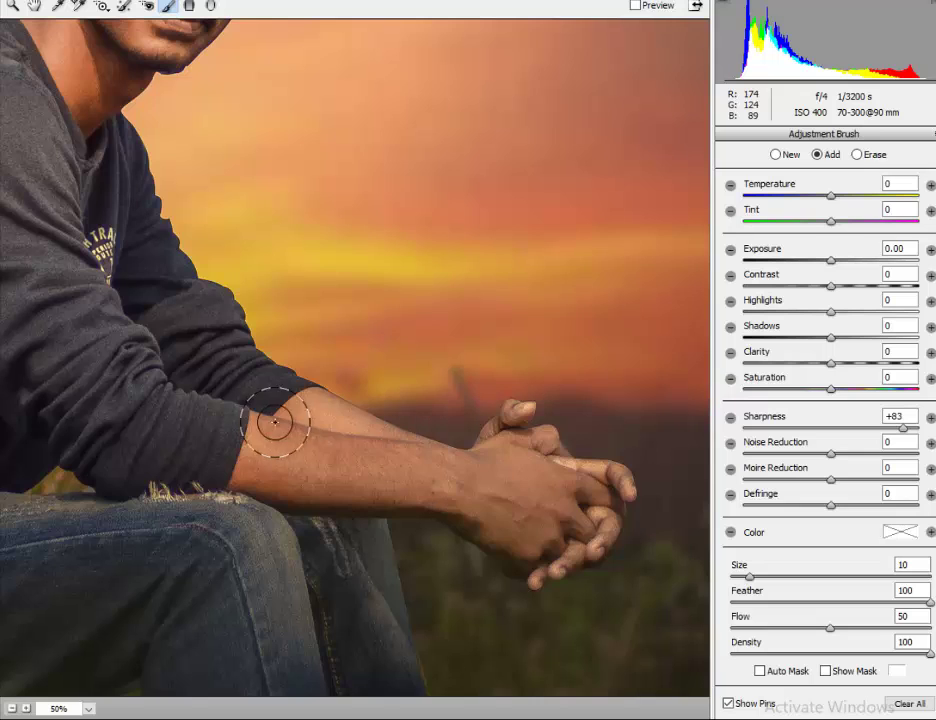
pyautogui.moveTo(267, 361); pyautogui.dragTo(402, 491)
pyautogui.moveTo(830, 260); pyautogui.dragTo(838, 260)
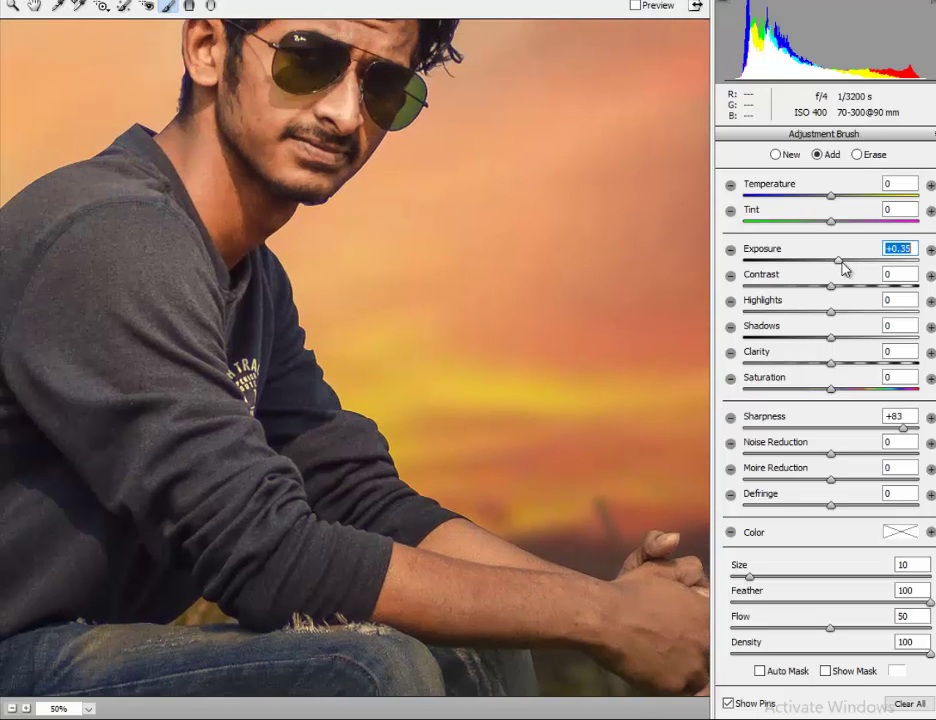
pyautogui.keyDown('ctrl'); pyautogui.keyDown('alt'); pyautogui.click(334, 240); pyautogui.keyUp('alt'); pyautogui.keyUp('ctrl')
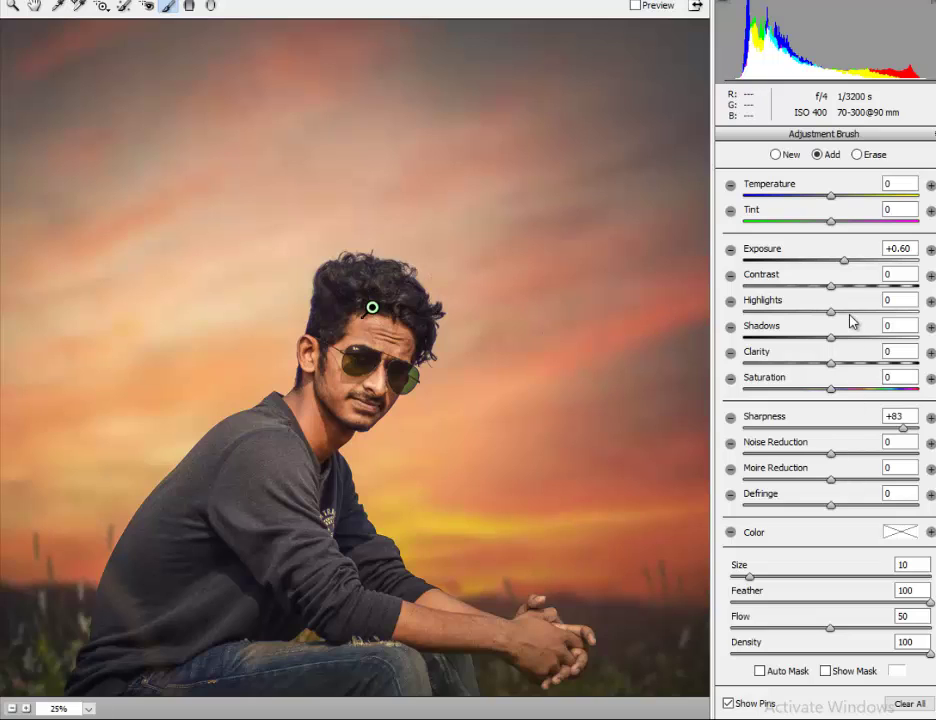
pyautogui.moveTo(846, 262)
pyautogui.mouseDown()
pyautogui.moveTo(872, 262)
pyautogui.moveTo(767, 262)
pyautogui.mouseUp()
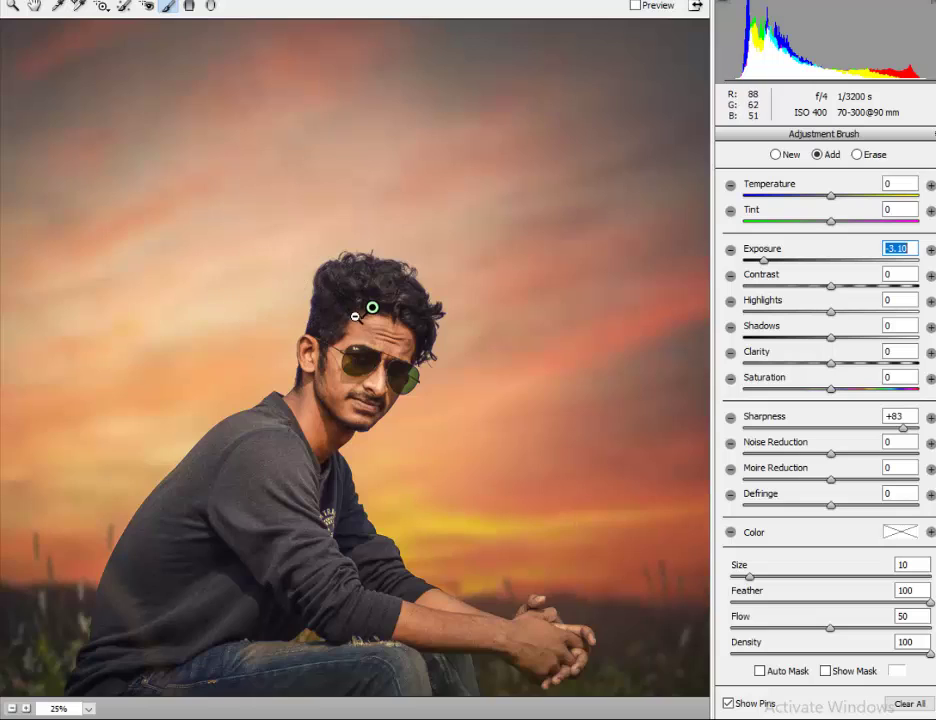
# Step: Set the painted area's exposure to +0.65 and fit the photo in view
pyautogui.scroll(-3, 487, 364)
pyautogui.press('ctrl')
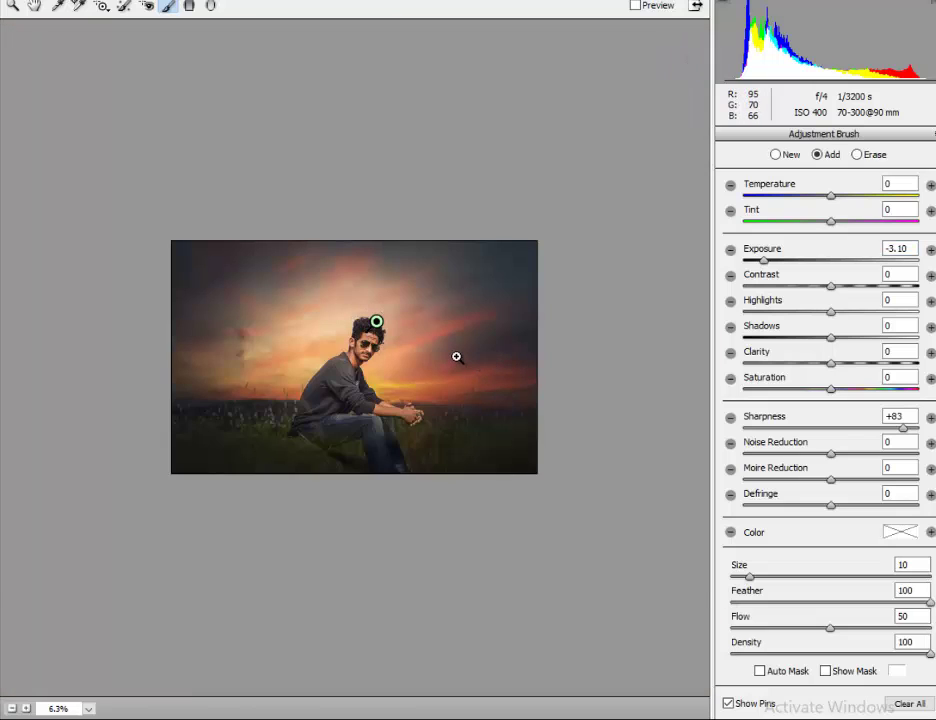
pyautogui.click(456, 356)
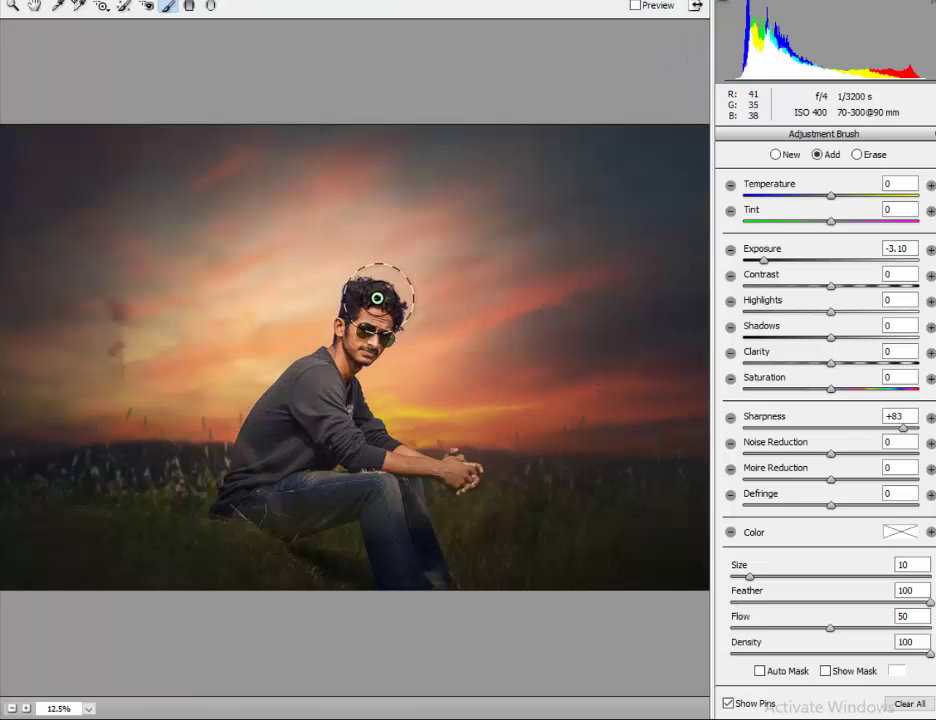
pyautogui.click(913, 252)
pyautogui.write('0')
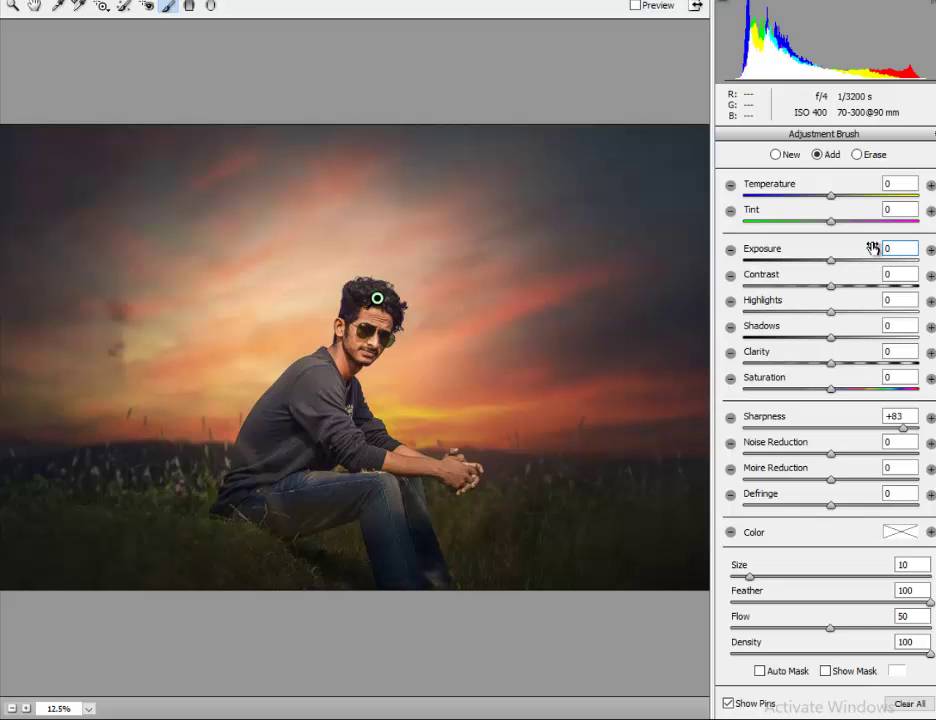
pyautogui.click(846, 263)
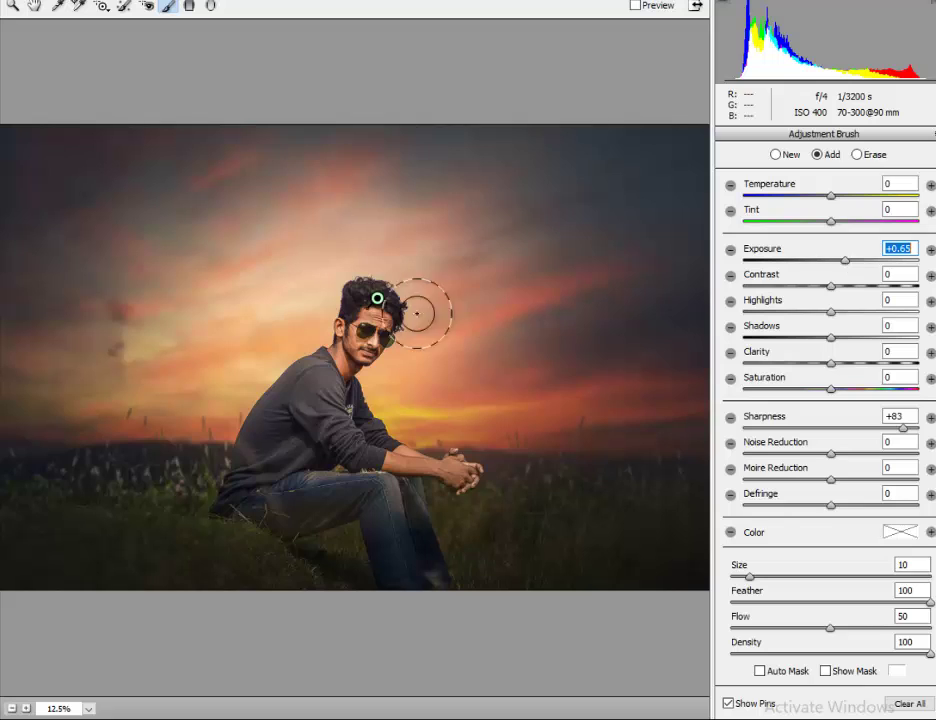
pyautogui.press('alt')
pyautogui.hotkey('ctrl', '-')
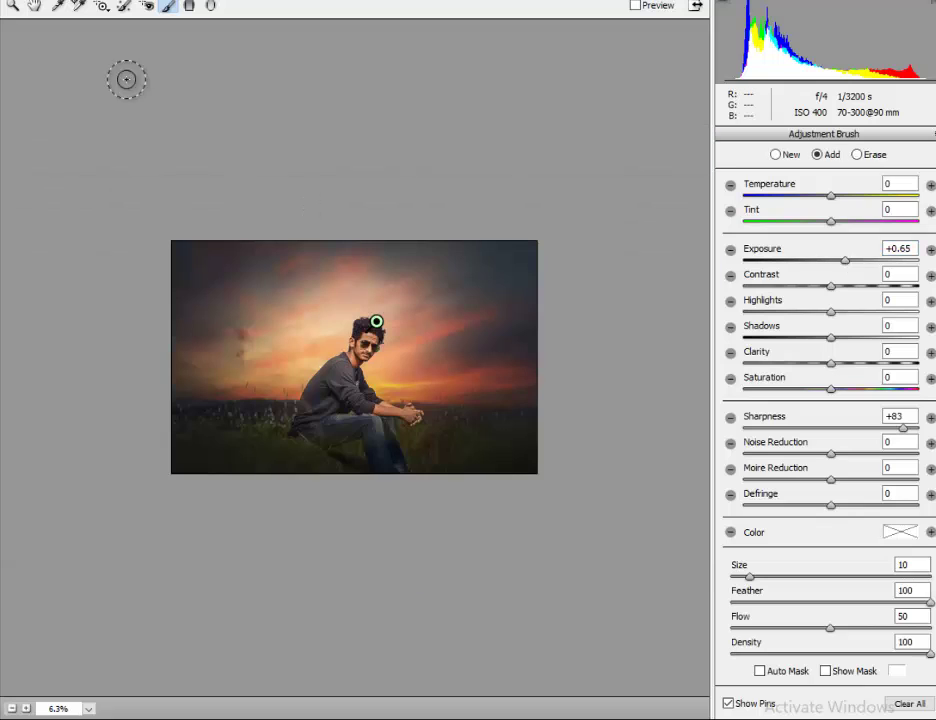
pyautogui.press('z')
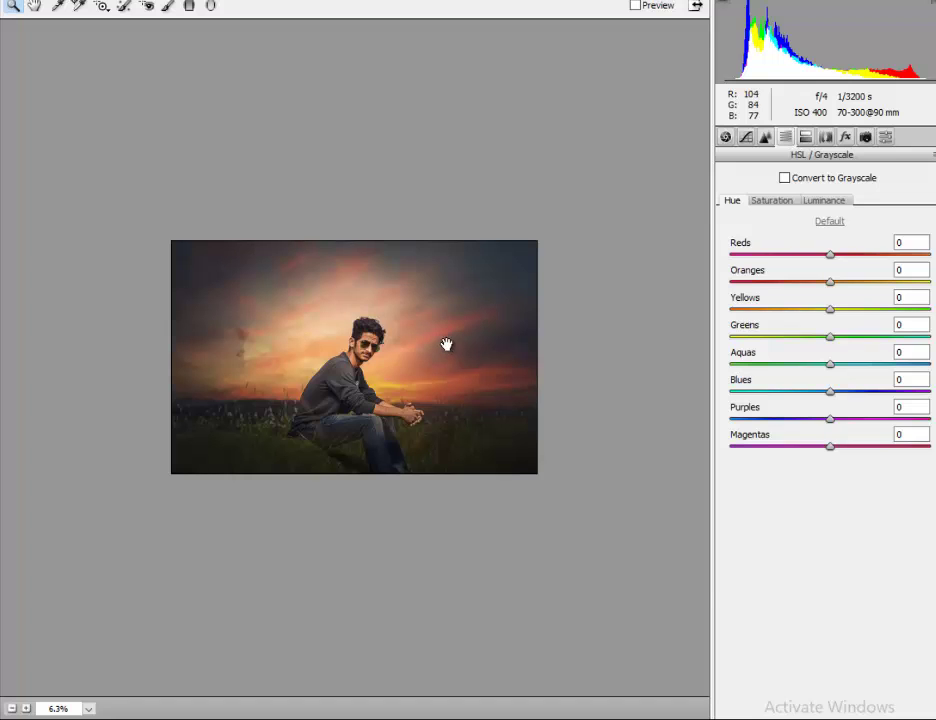
# Step: Check the Camera Raw preview zoomed in and out, then apply the filter to Layer 3
pyautogui.click(410, 344)
pyautogui.keyDown('alt'); pyautogui.click(410, 344); pyautogui.keyUp('alt')
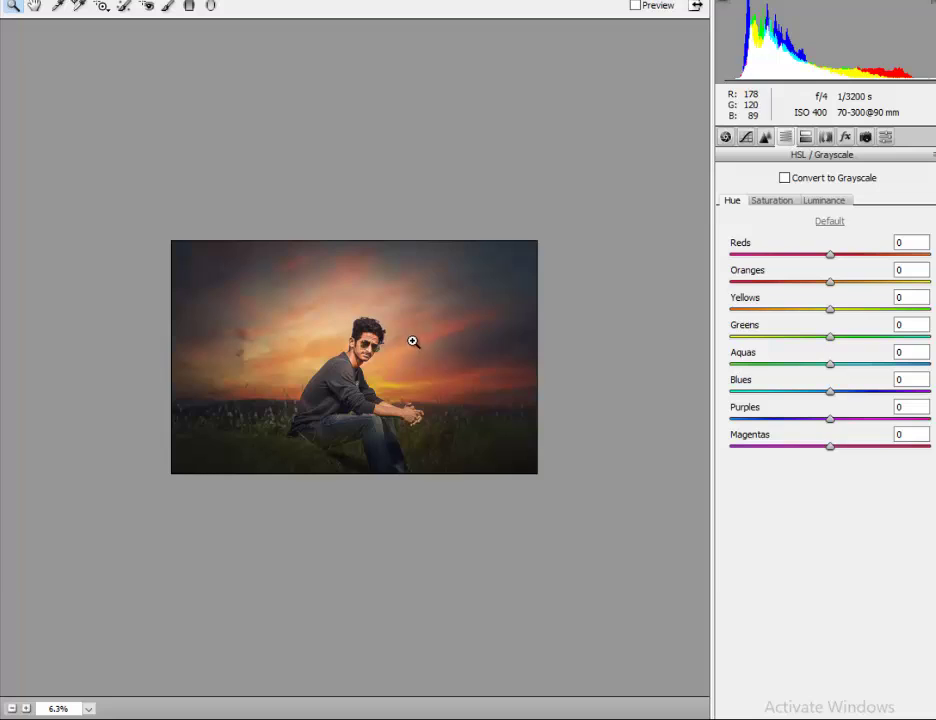
pyautogui.keyDown('alt'); pyautogui.click(413, 338); pyautogui.keyUp('alt')
pyautogui.press('Return')
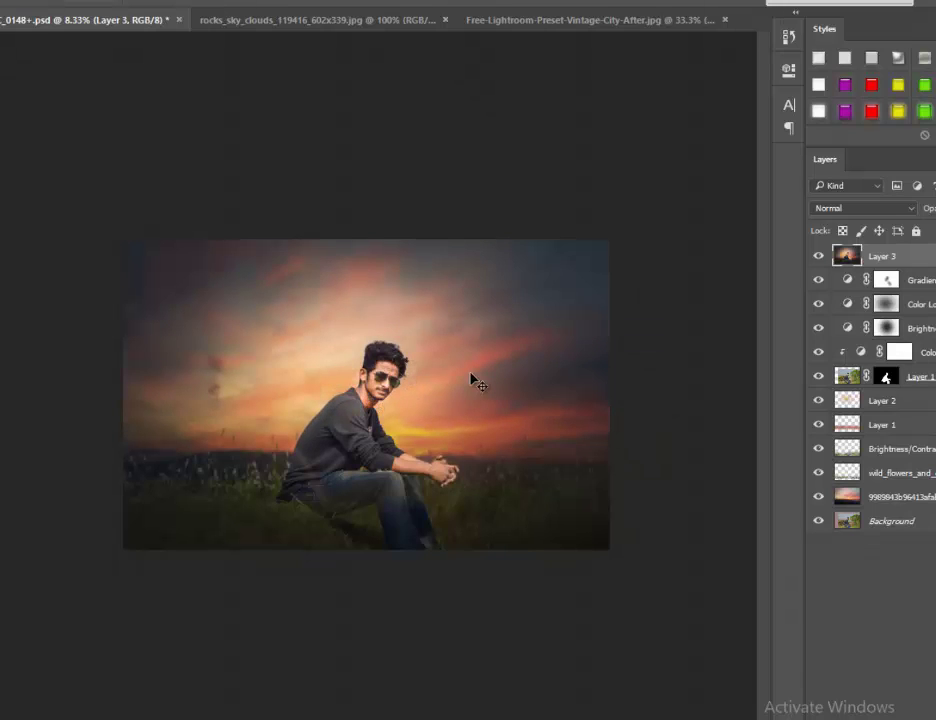
# Step: Mask Layer 3 and paint out its effect around the chin, neck, shoulder and arm
pyautogui.click(402, 353)
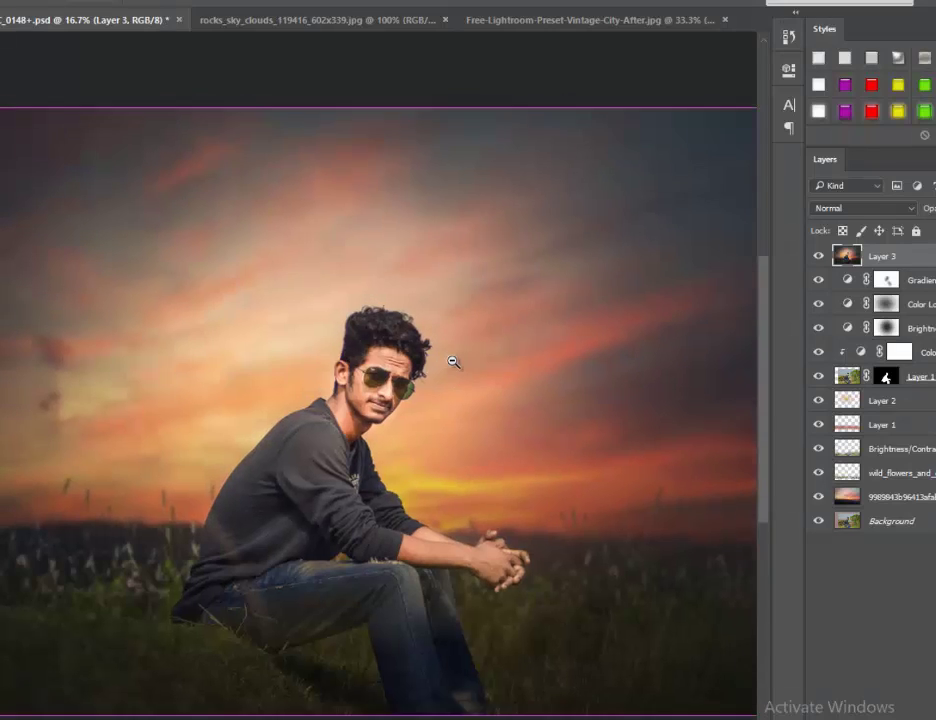
pyautogui.hotkey('ctrl', '-')
pyautogui.click(870, 714)
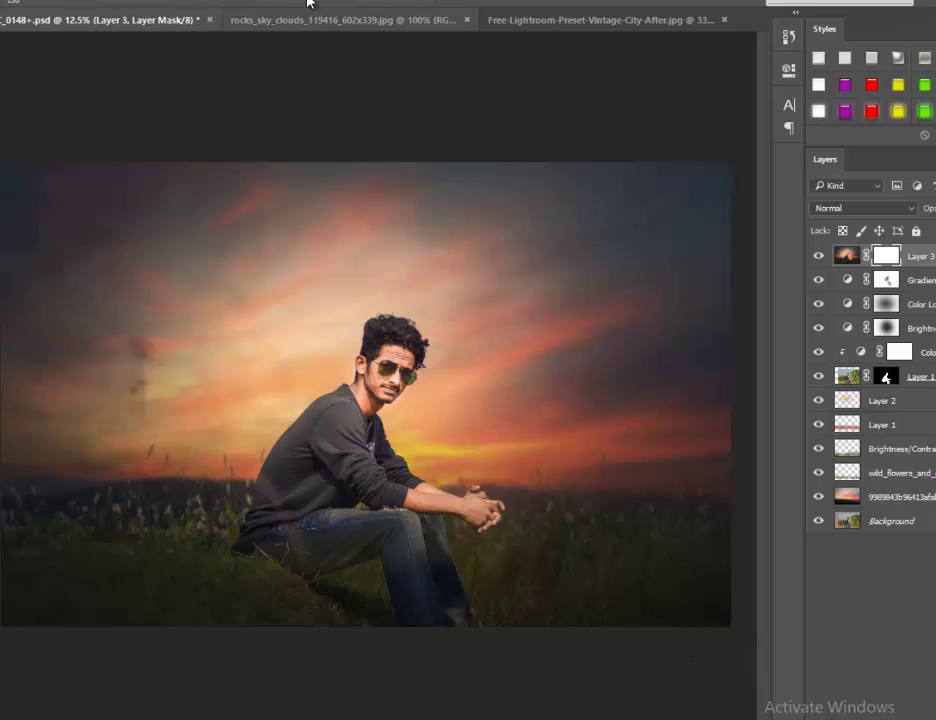
pyautogui.moveTo(303, 22)
pyautogui.mouseDown()
pyautogui.moveTo(257, 20)
pyautogui.moveTo(389, 10)
pyautogui.moveTo(365, 14)
pyautogui.mouseUp()
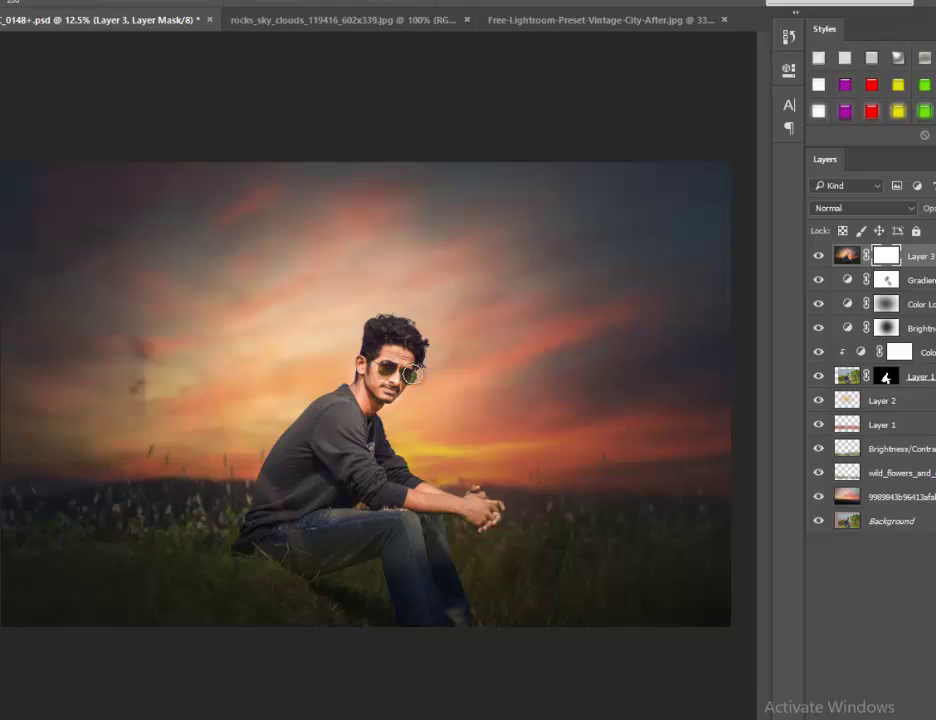
pyautogui.moveTo(368, 372); pyautogui.dragTo(384, 398)
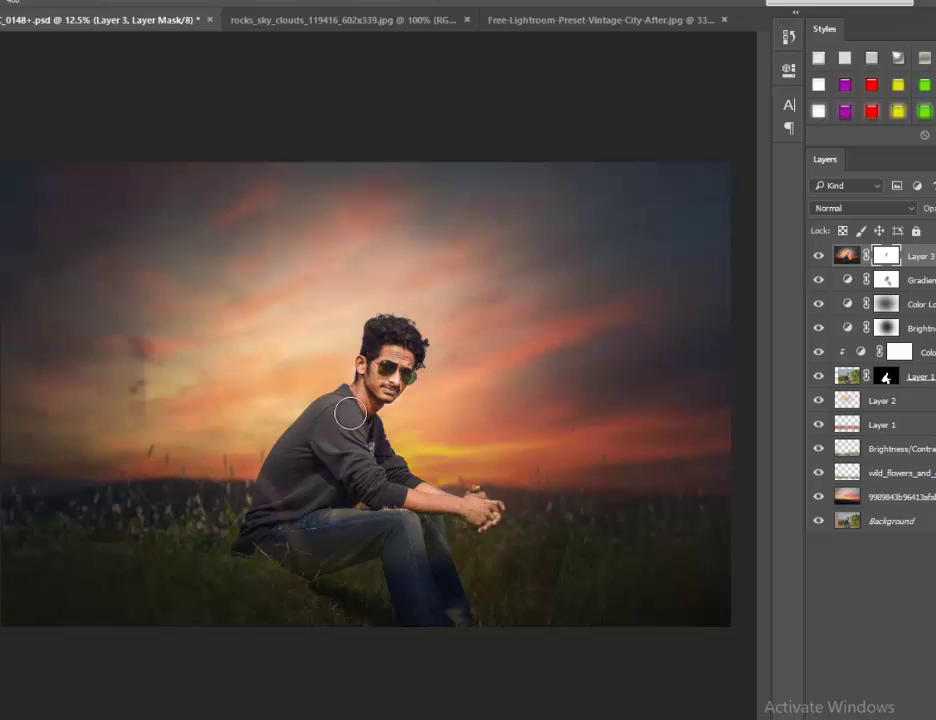
pyautogui.moveTo(368, 352); pyautogui.dragTo(392, 378)
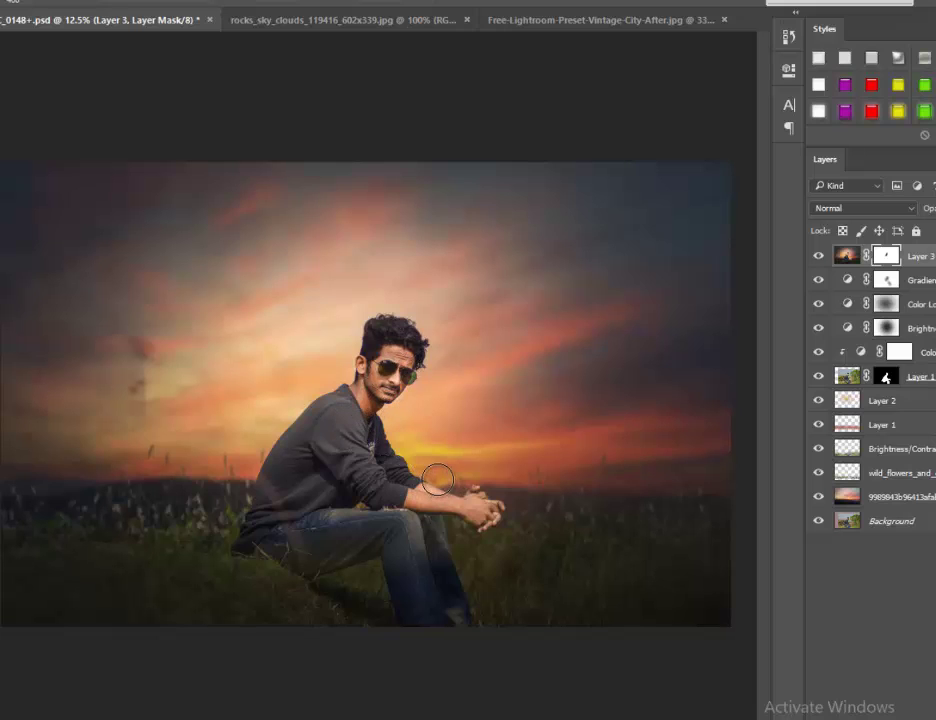
# Step: Toggle Layer 3 off and on to compare, then save the document
pyautogui.click(822, 259)
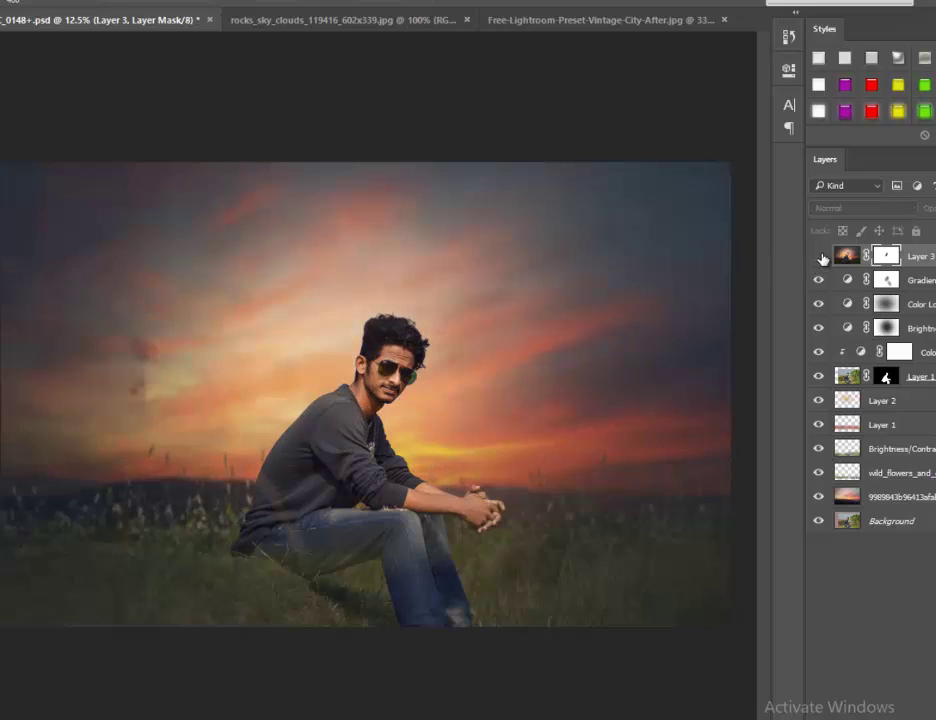
pyautogui.keyDown('alt'); pyautogui.click(342, 479); pyautogui.keyUp('alt')
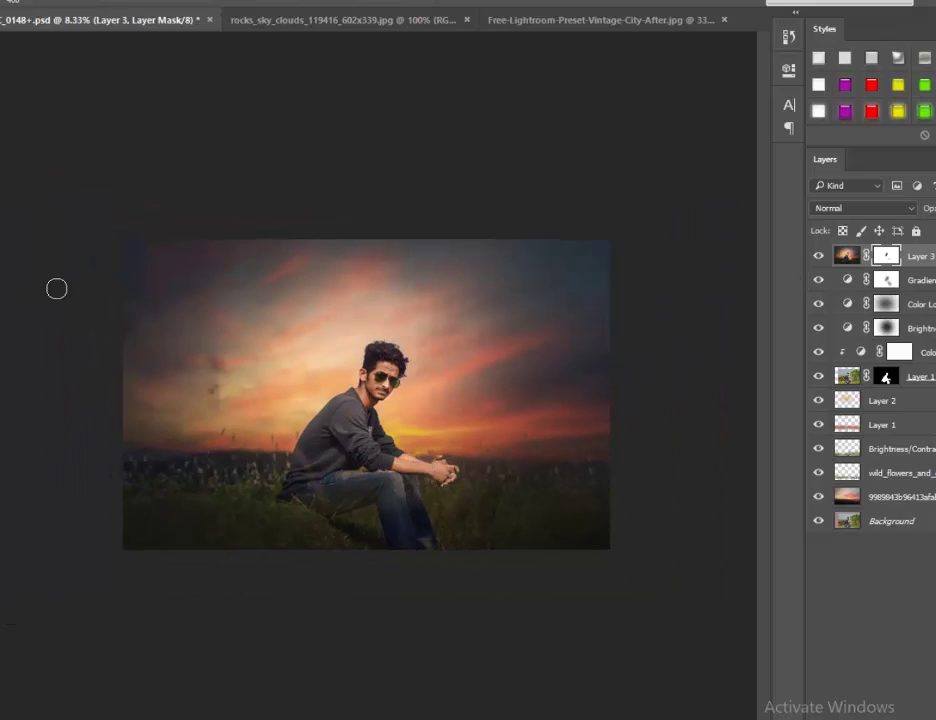
pyautogui.keyDown('alt'); pyautogui.click(350, 330); pyautogui.keyUp('alt')
pyautogui.hotkey('ctrl', 's')
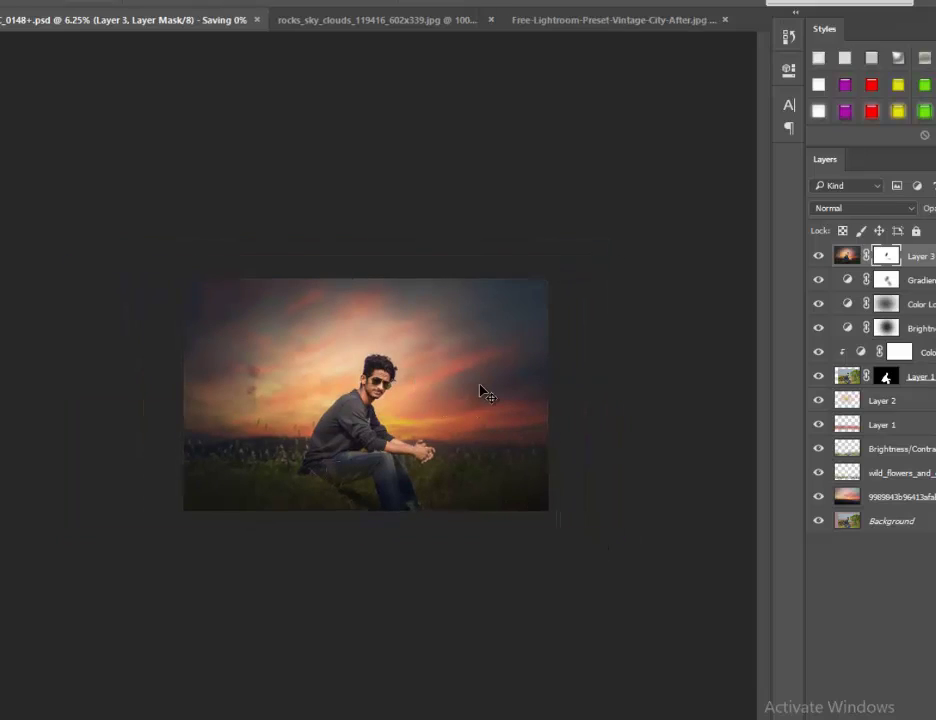